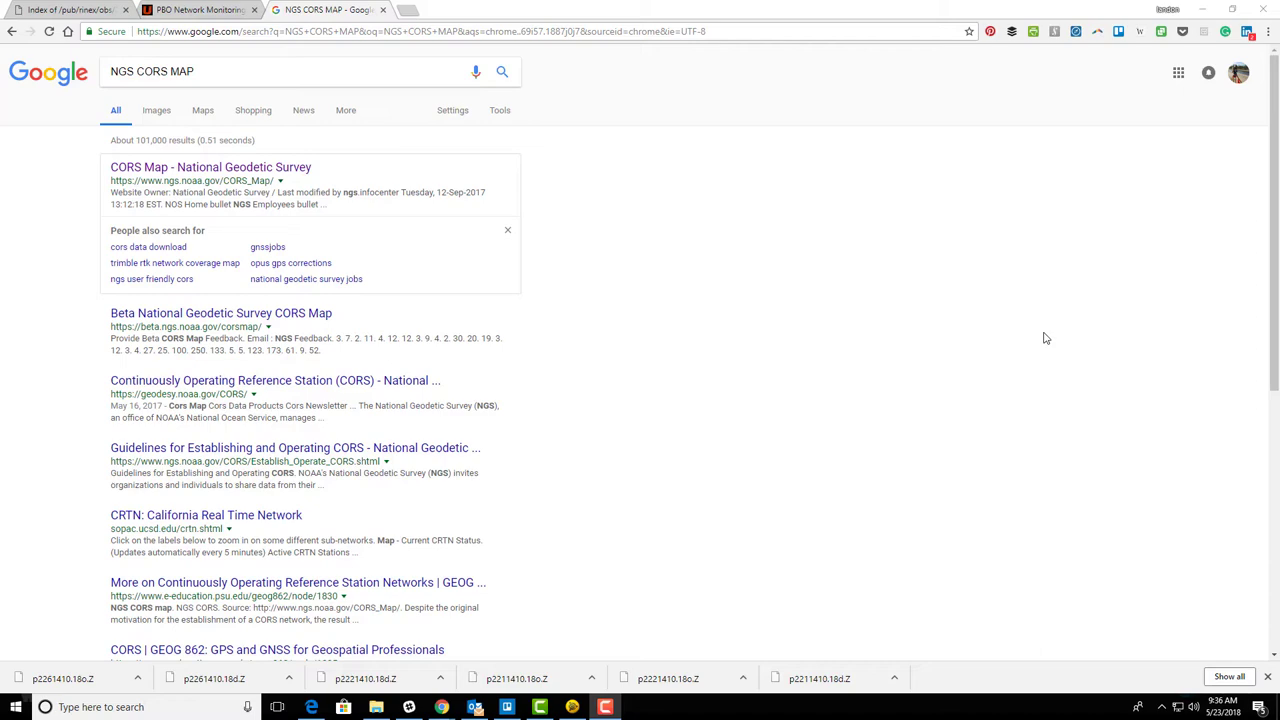
Back in the browser, search Google for 'ngs cors map' and open the NGS CORS Map result
click(572, 707)
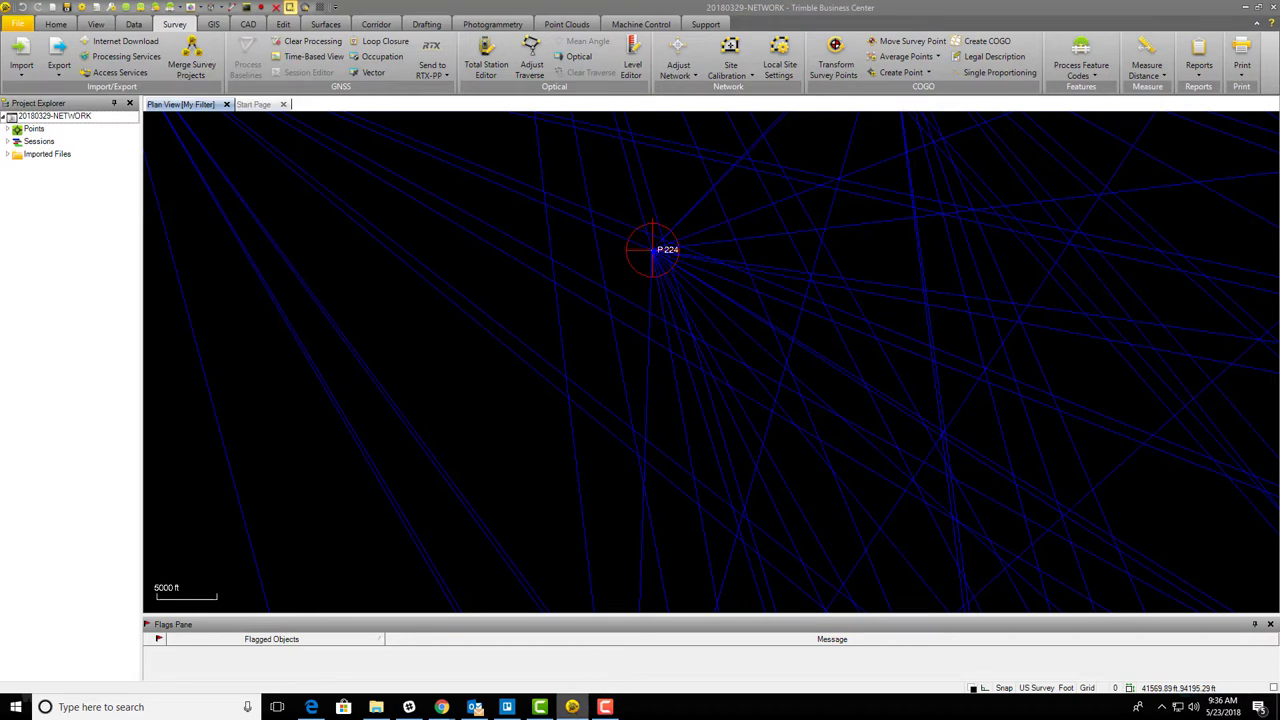
click(1246, 8)
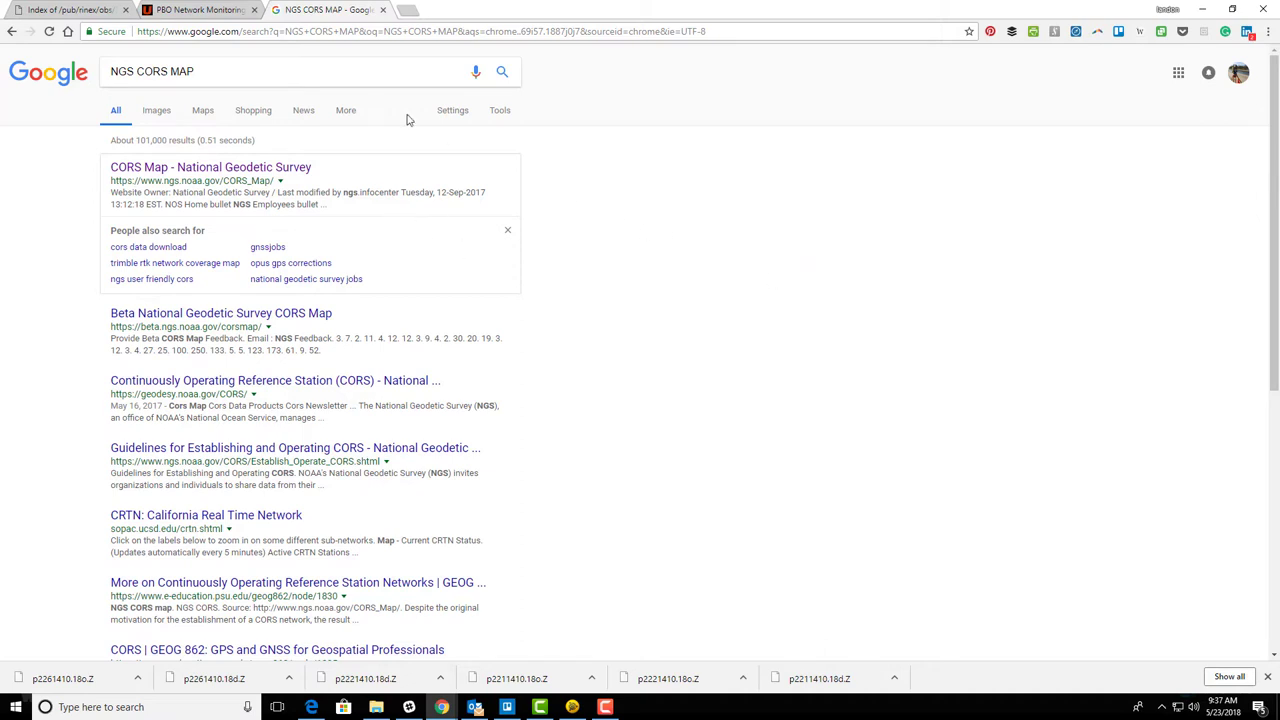
drag(317, 73, 3, 60)
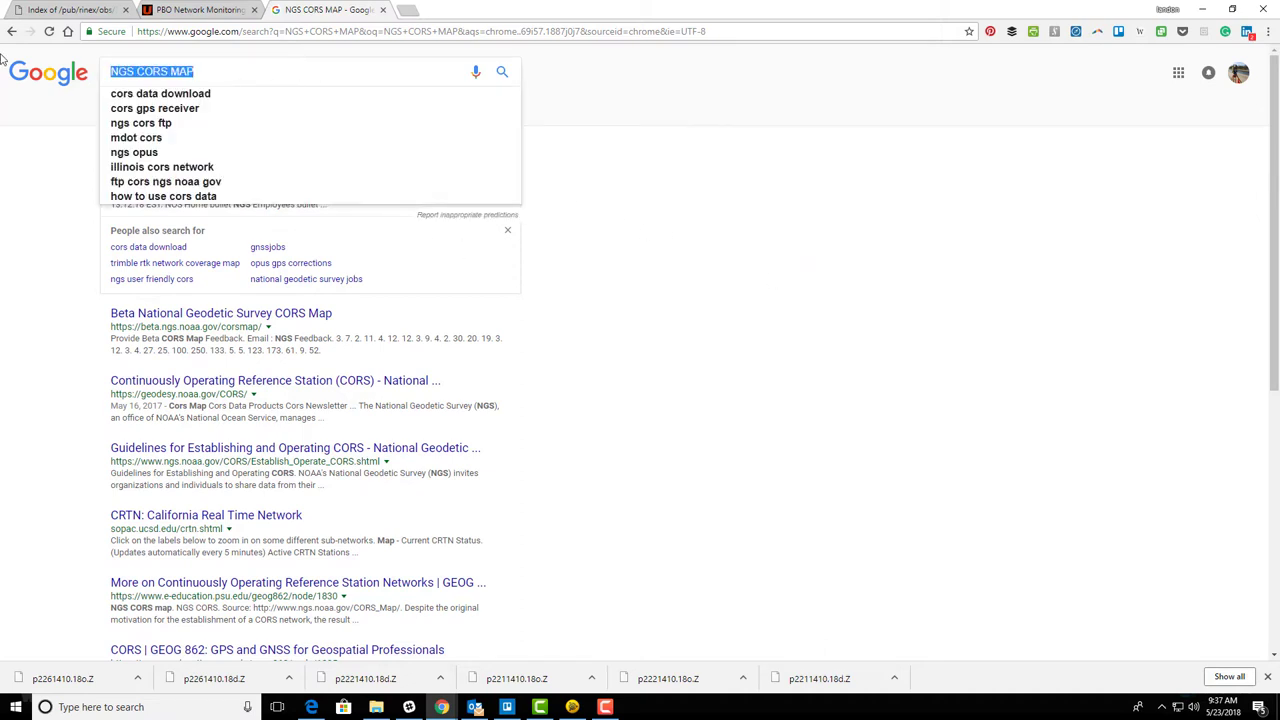
key(BackSpace)
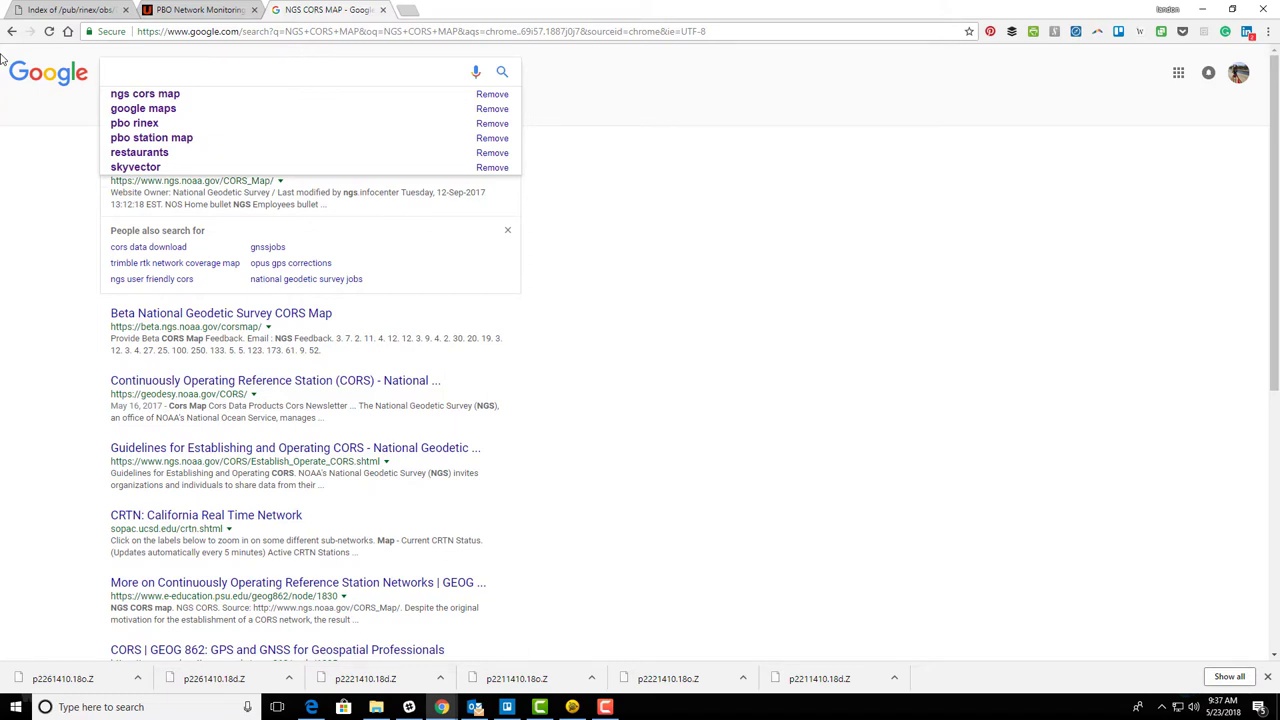
text(ngs)
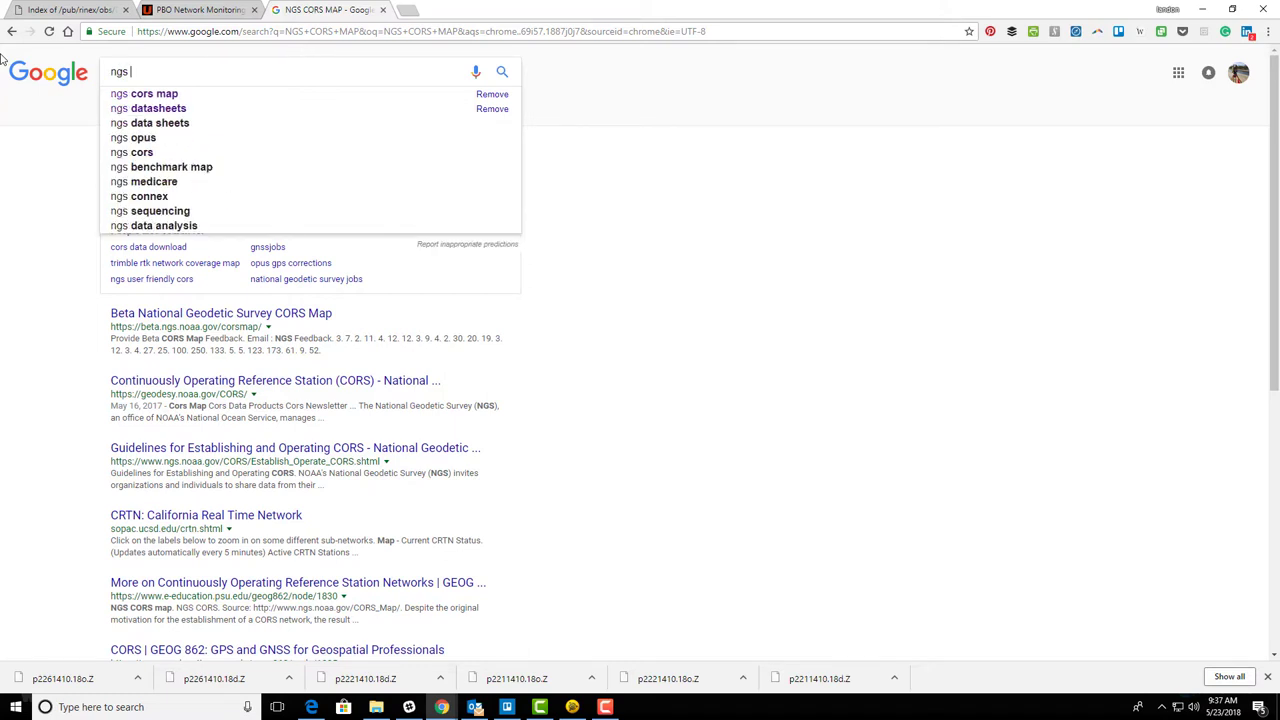
text( cors m)
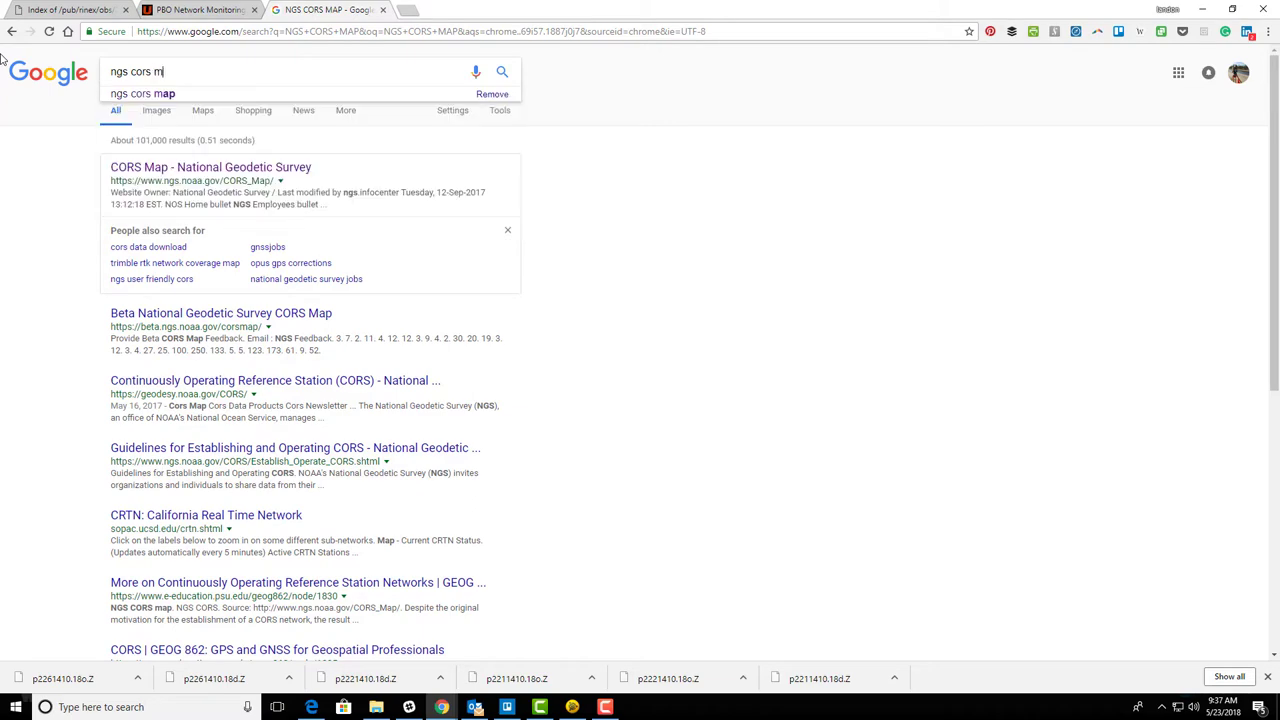
text(ap)
key(Return)
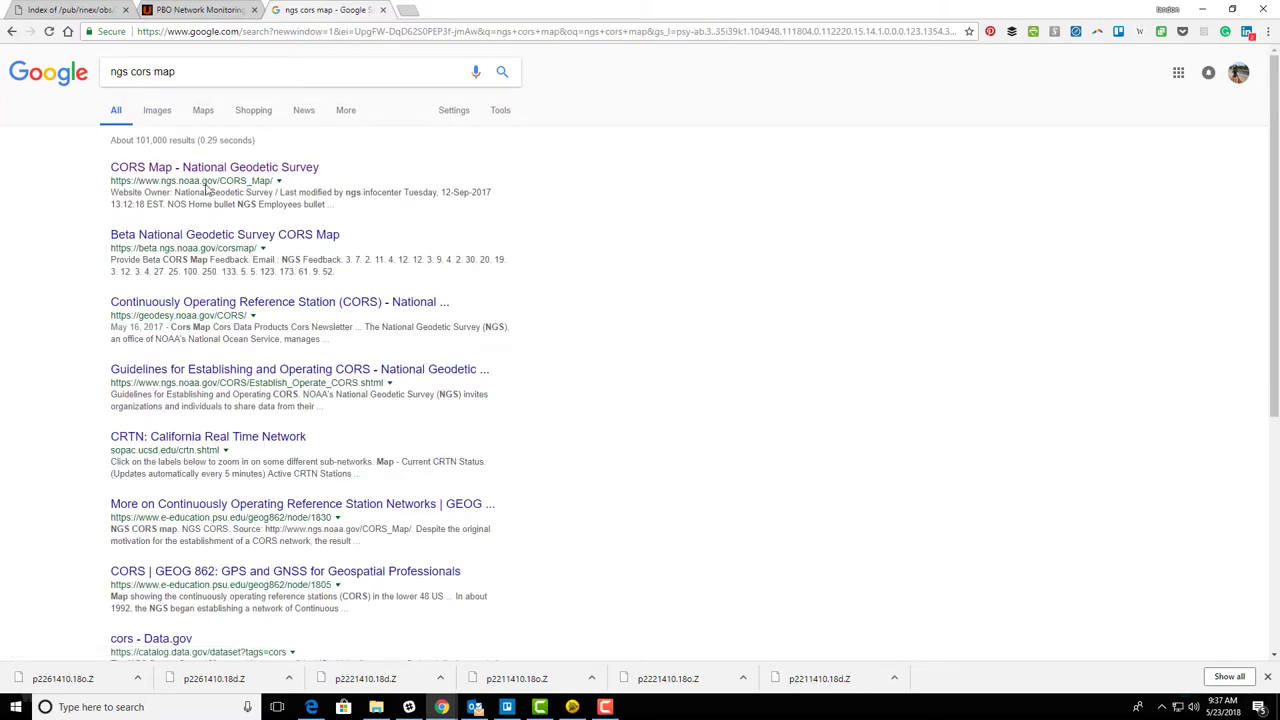
click(228, 168)
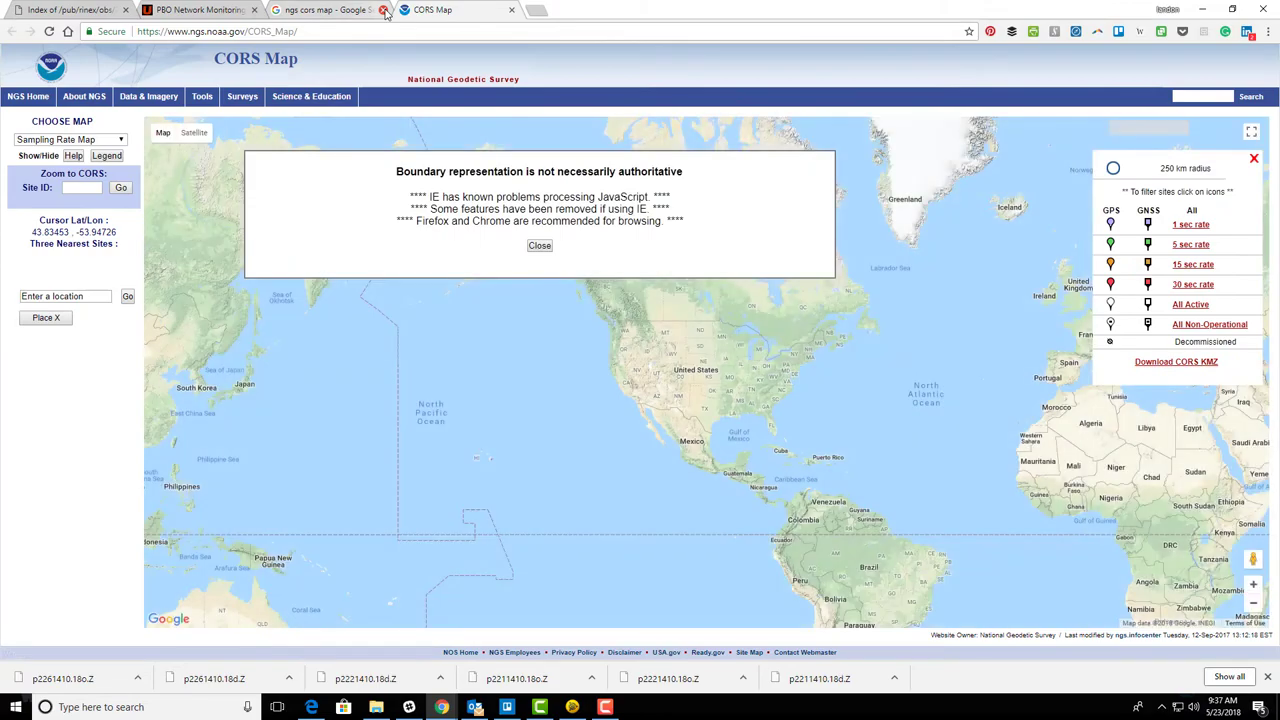
Close the search tab and notice, zoom to the Bay Area peninsula, and open station P176's site info
click(384, 10)
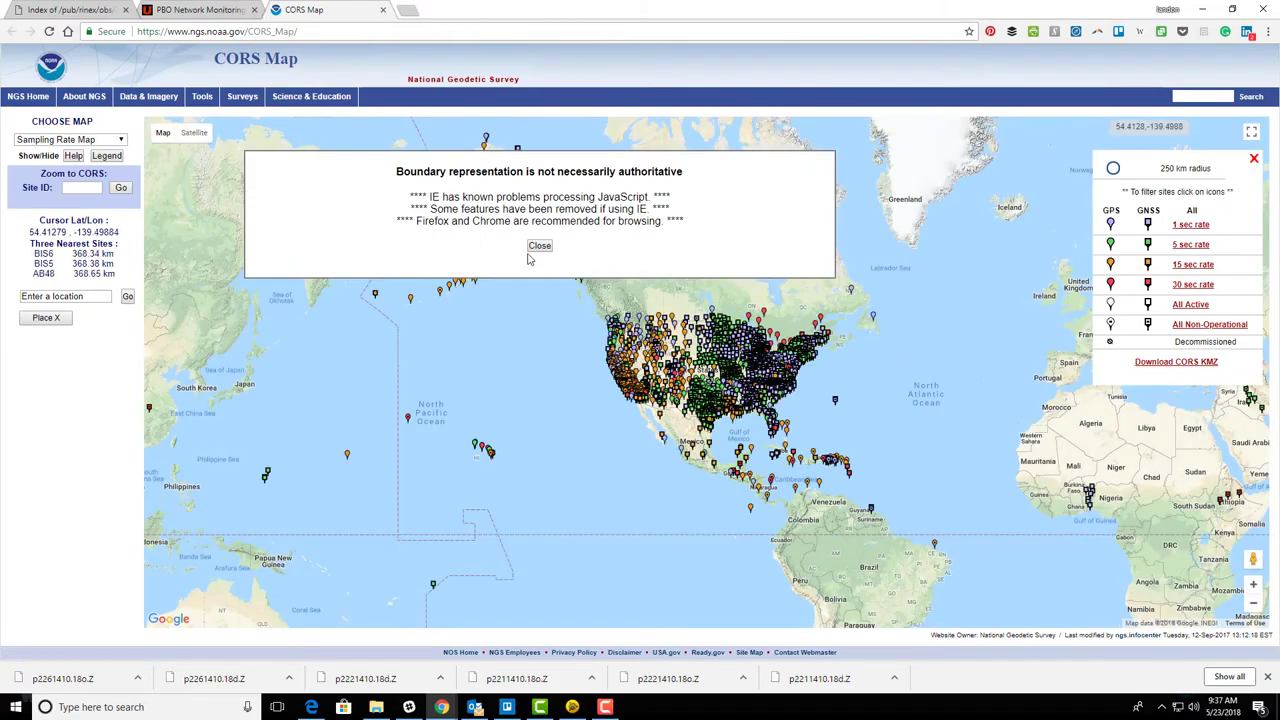
click(539, 245)
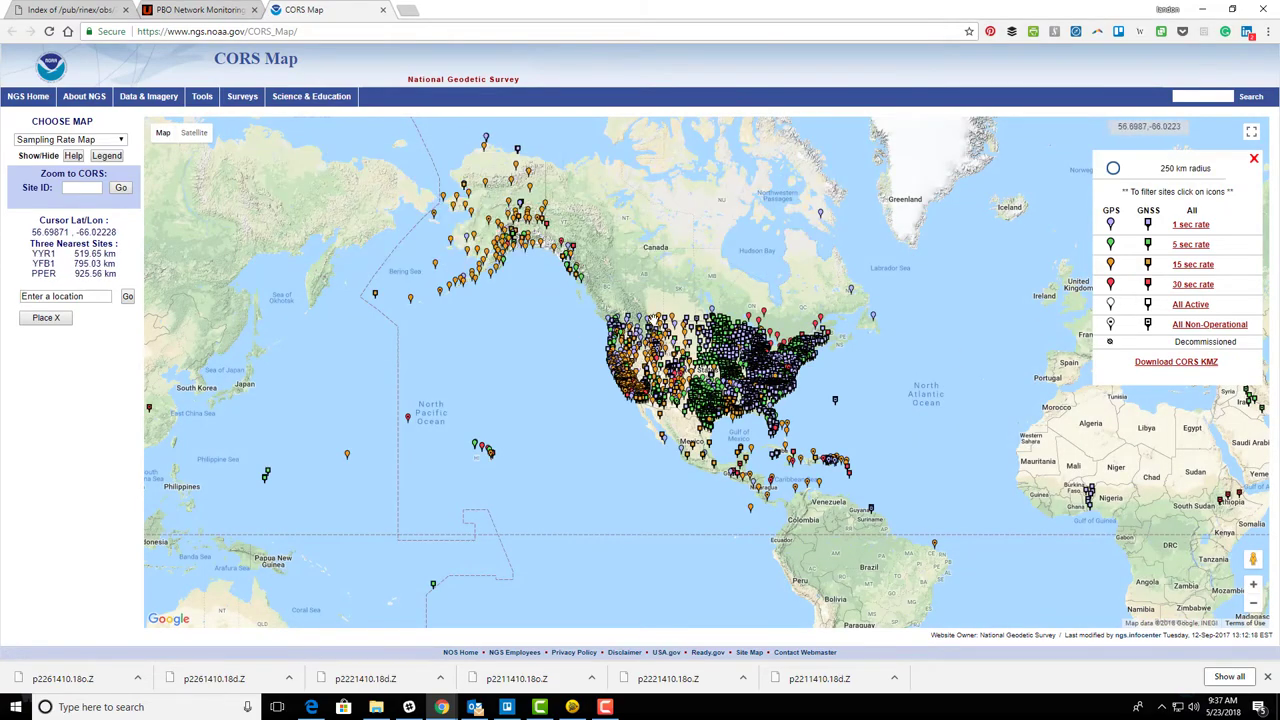
scroll(630, 430, up, 3)
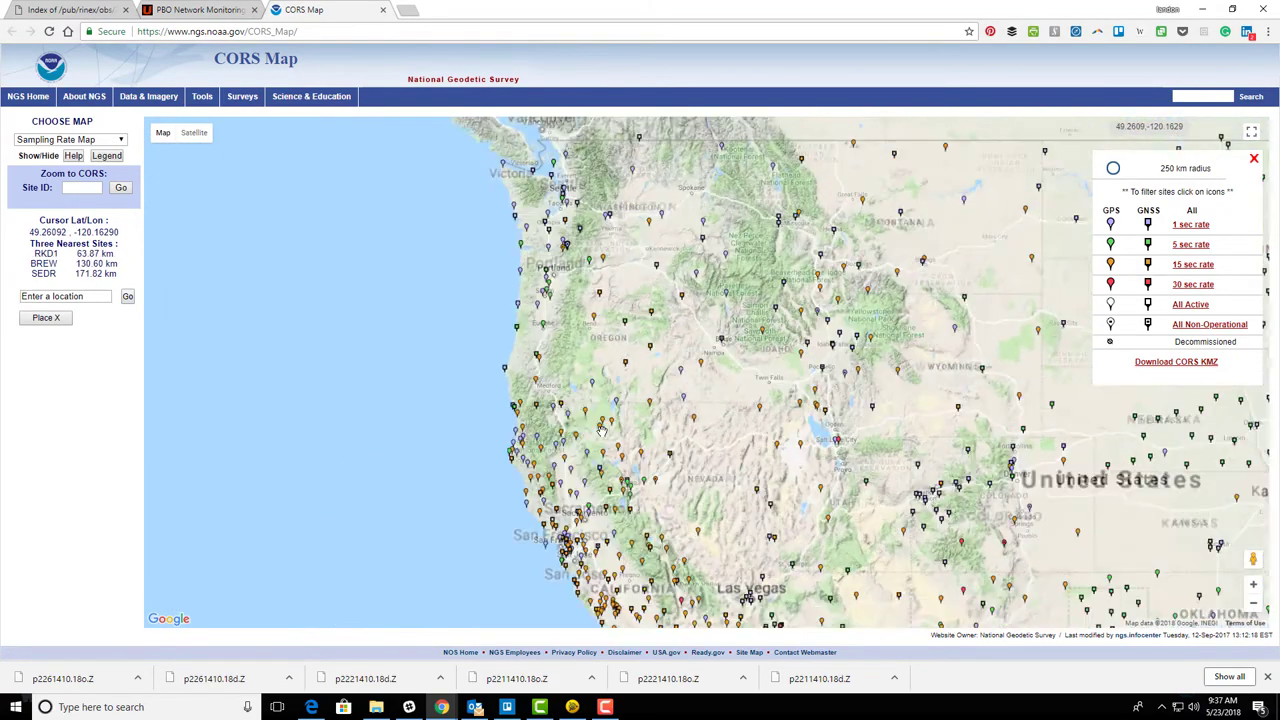
scroll(688, 403, up, 5)
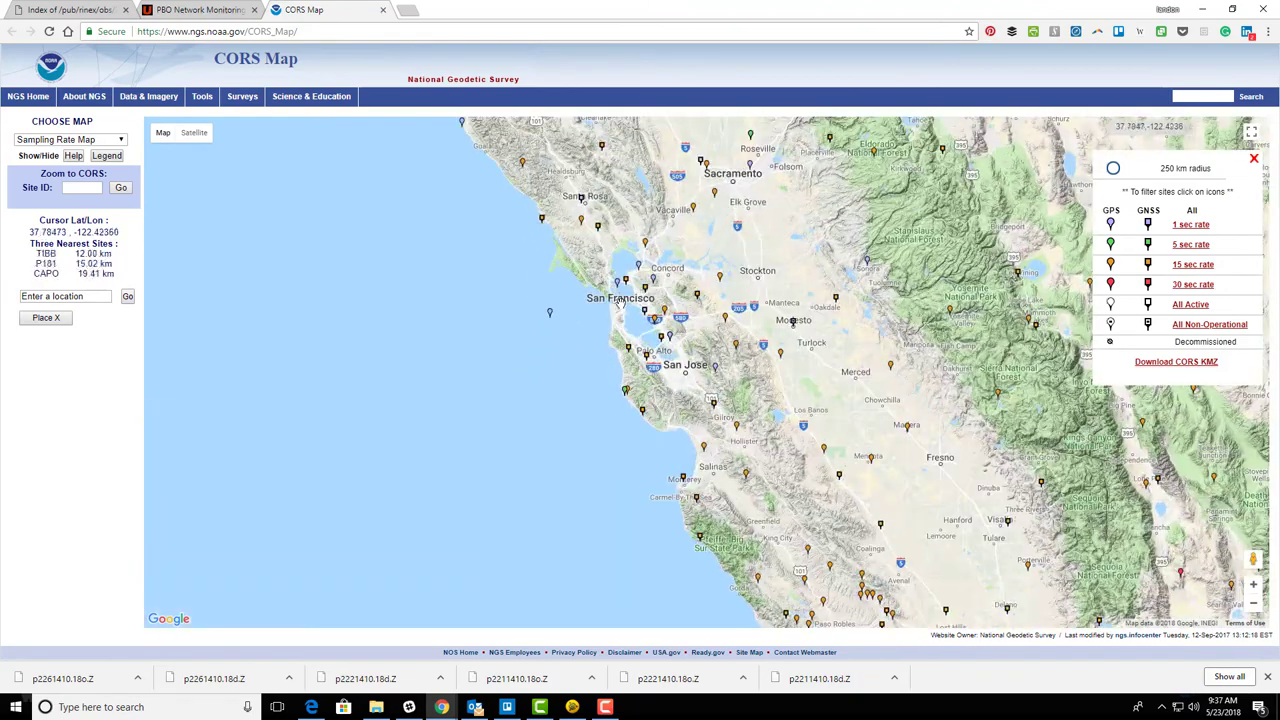
scroll(688, 403, up, 1)
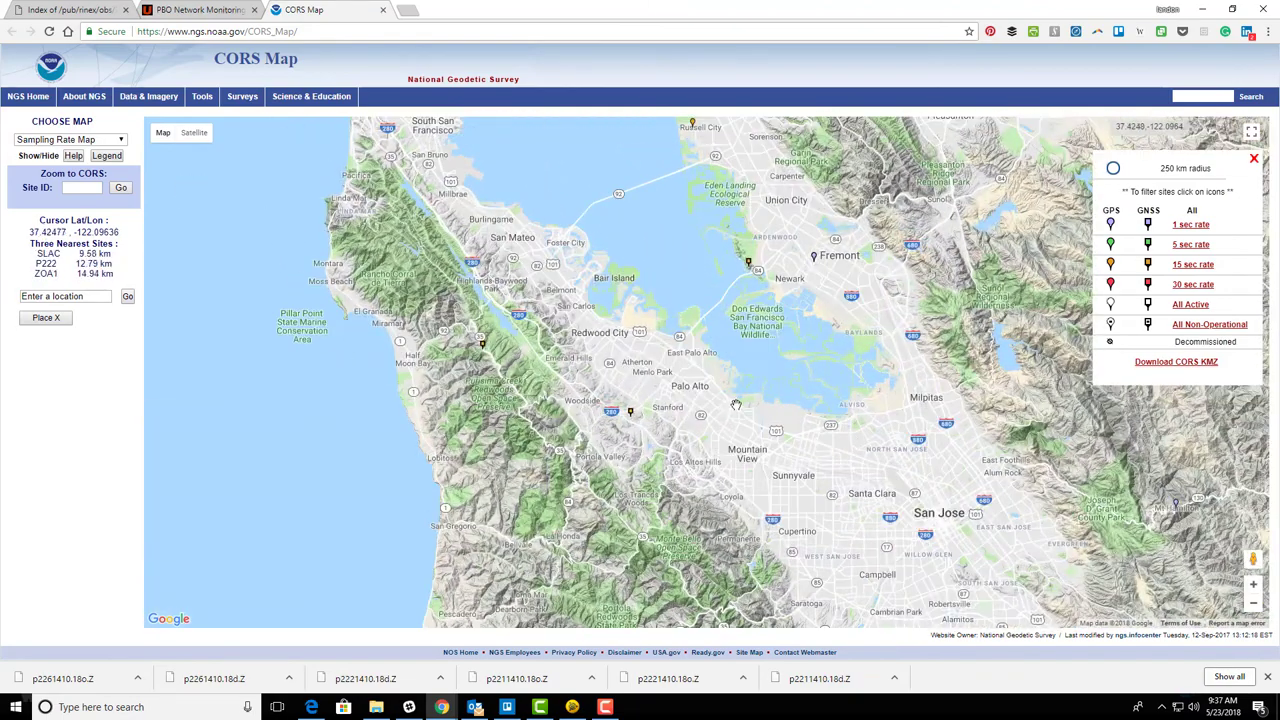
drag(736, 405, 654, 337)
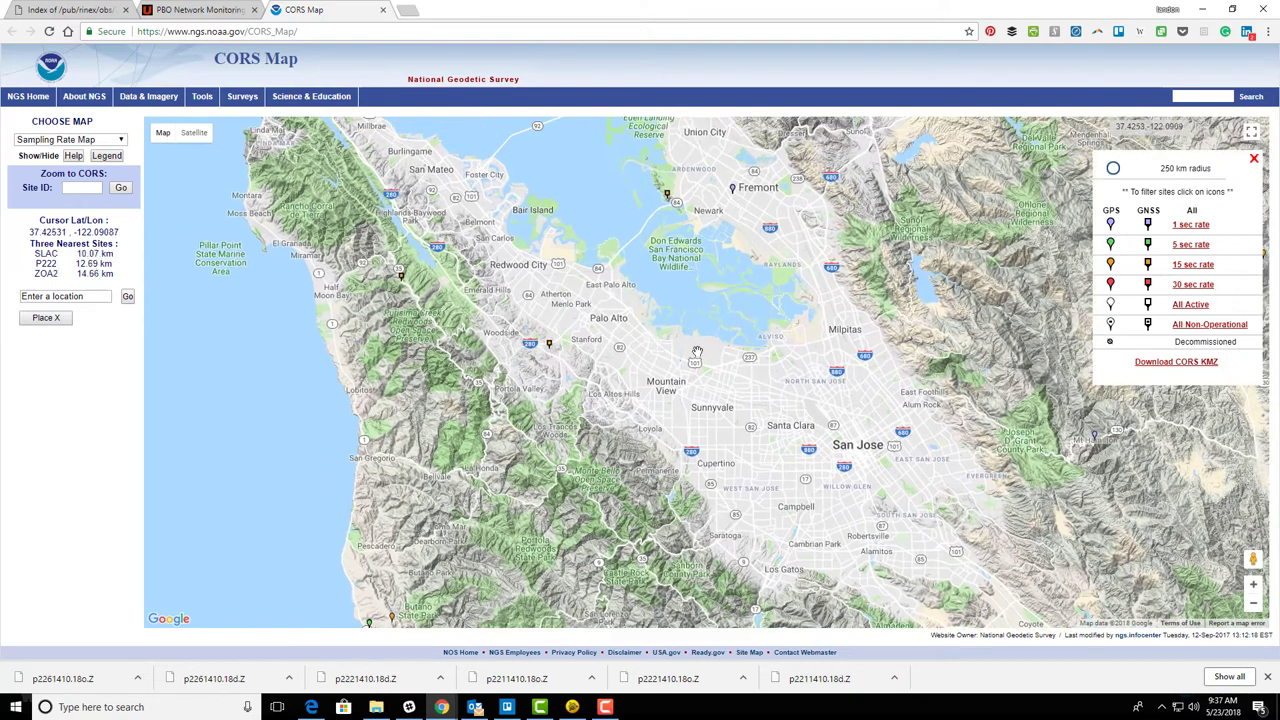
drag(683, 255, 709, 307)
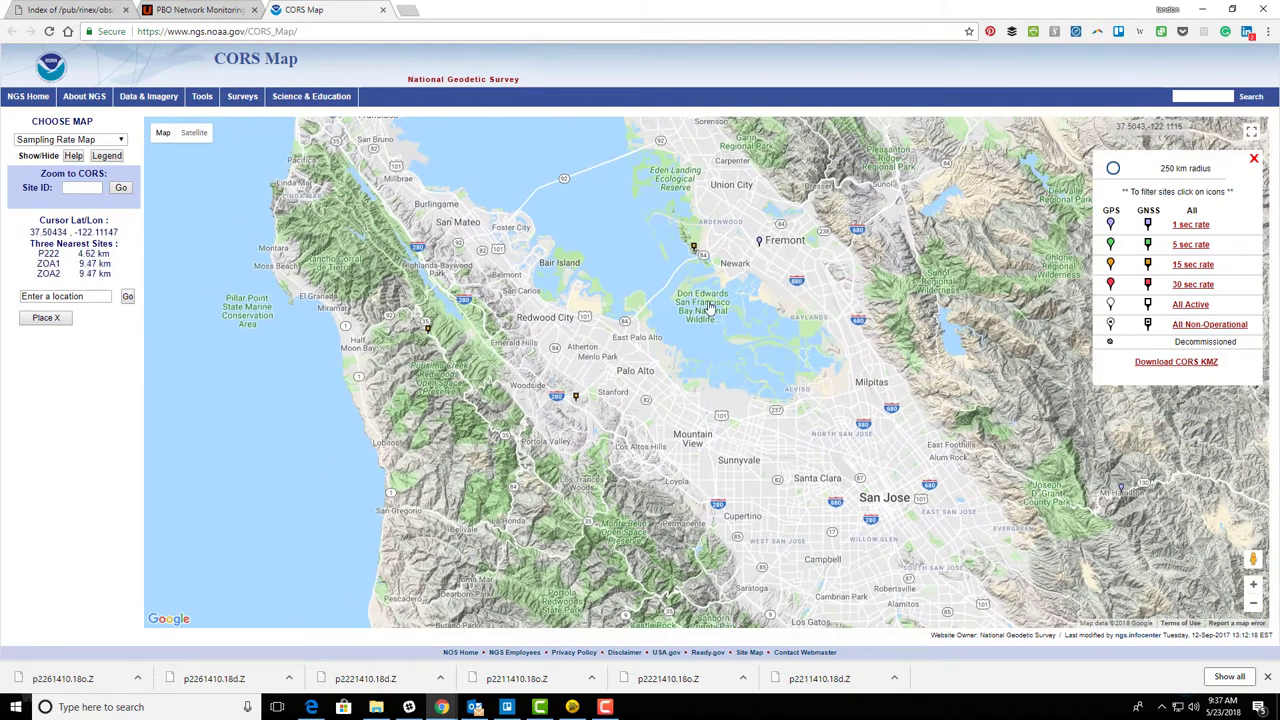
click(428, 333)
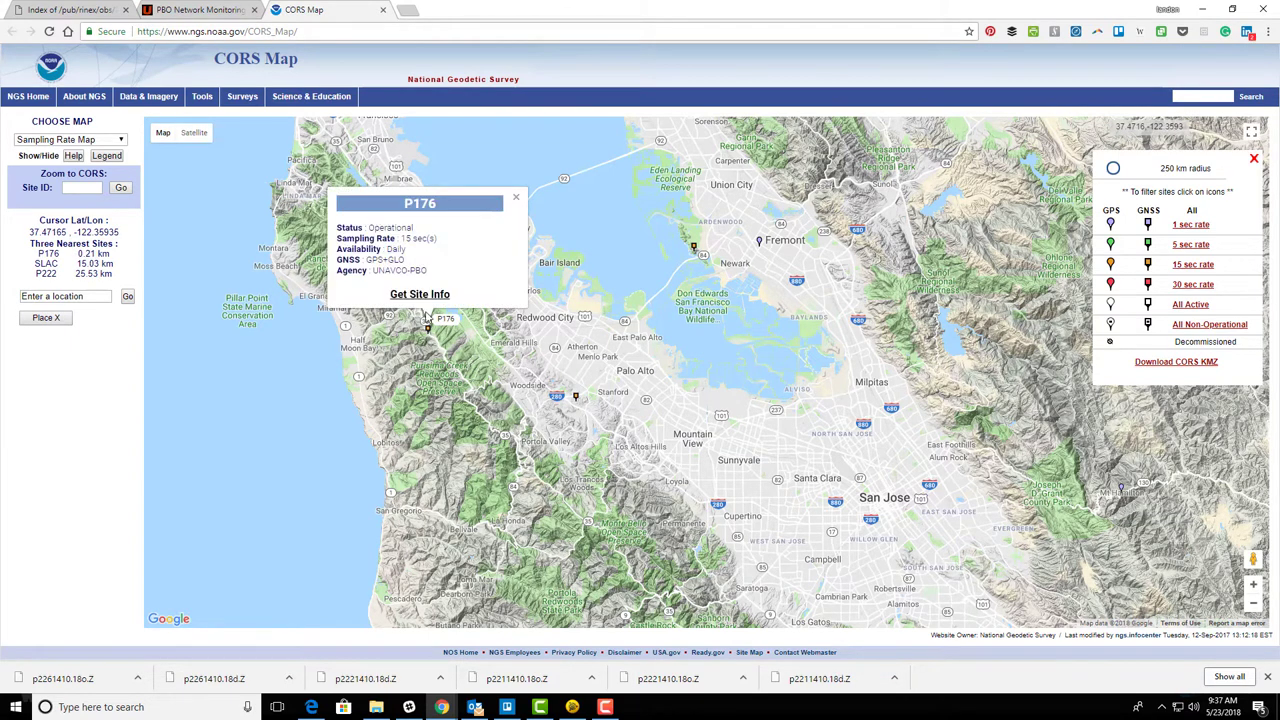
click(420, 295)
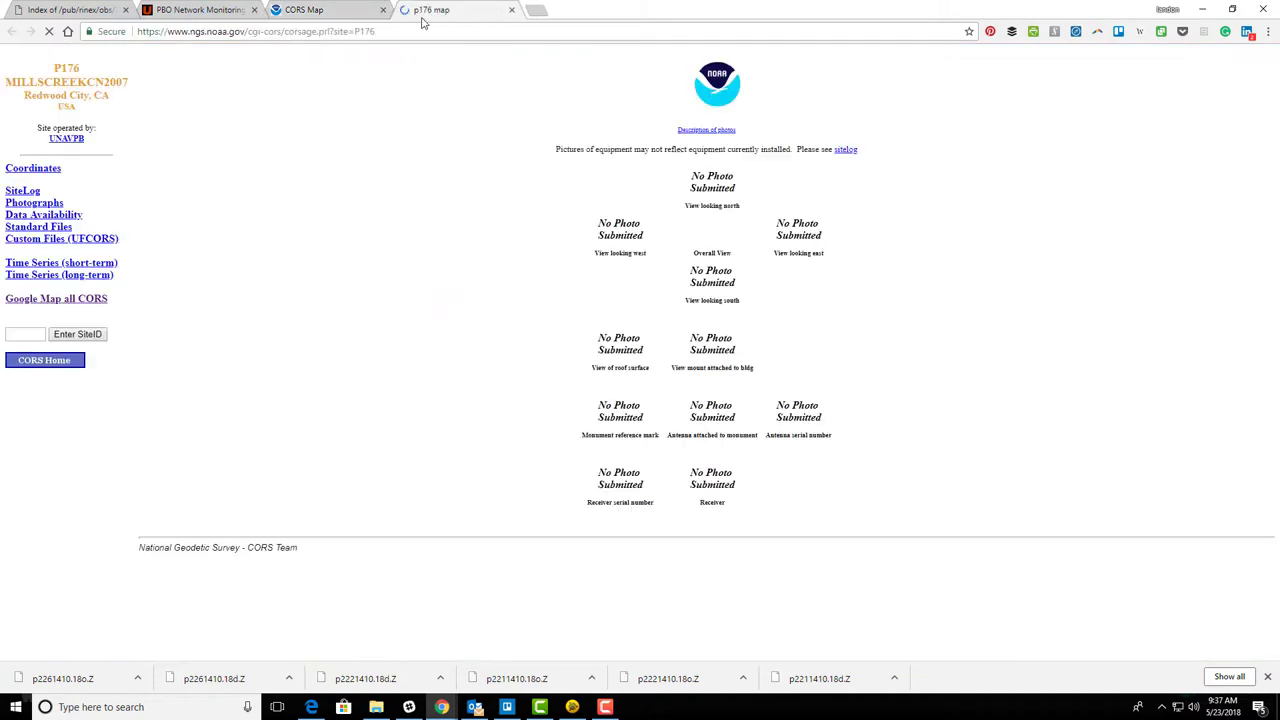
Open P176's 'Data Sheet for Position at ARP' from the Coordinates sidebar section
click(35, 169)
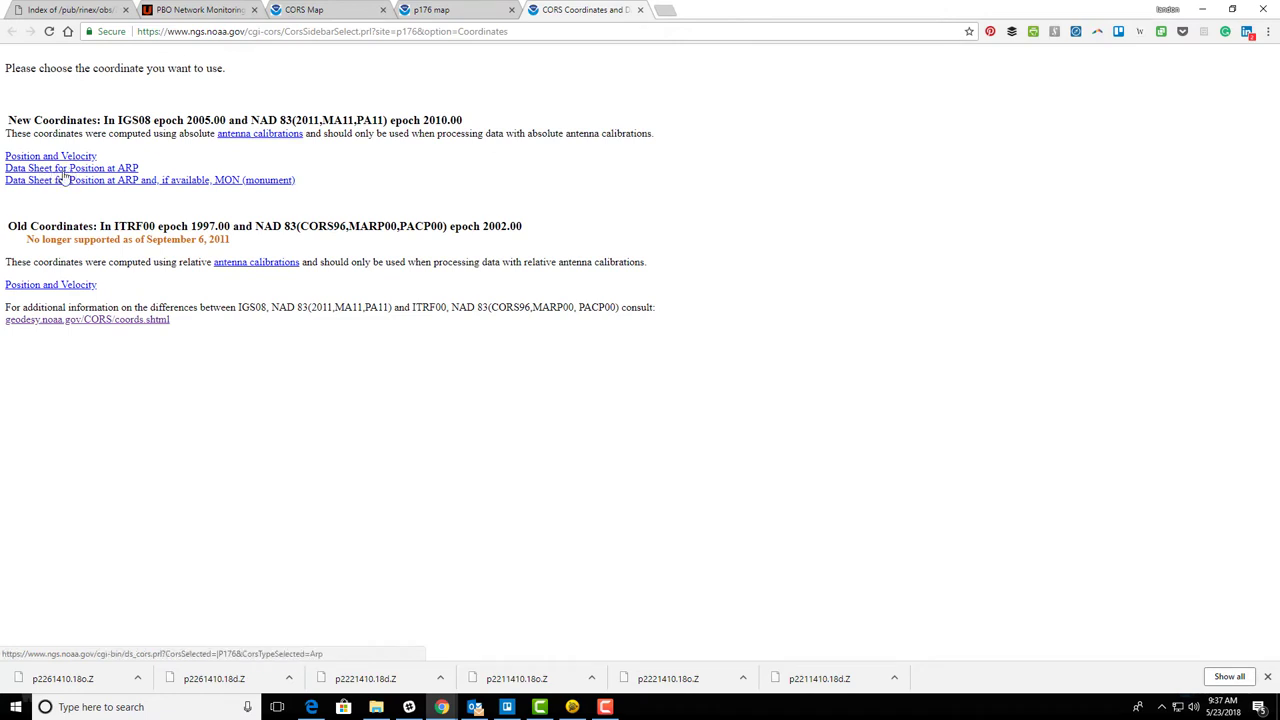
click(126, 172)
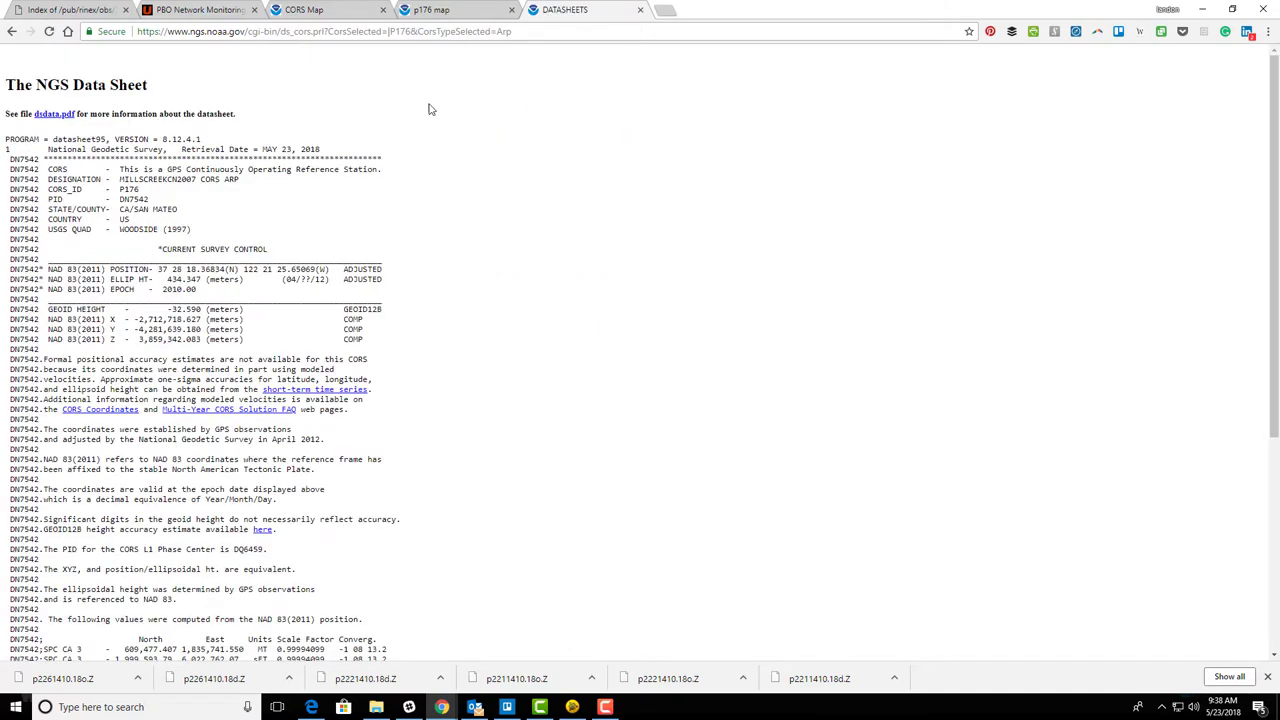
right_click(993, 140)
Save the data sheet page, browsing to L:\…\0718-00006.0001\Survey\TBC\NETWORK\Datasheets
click(1032, 202)
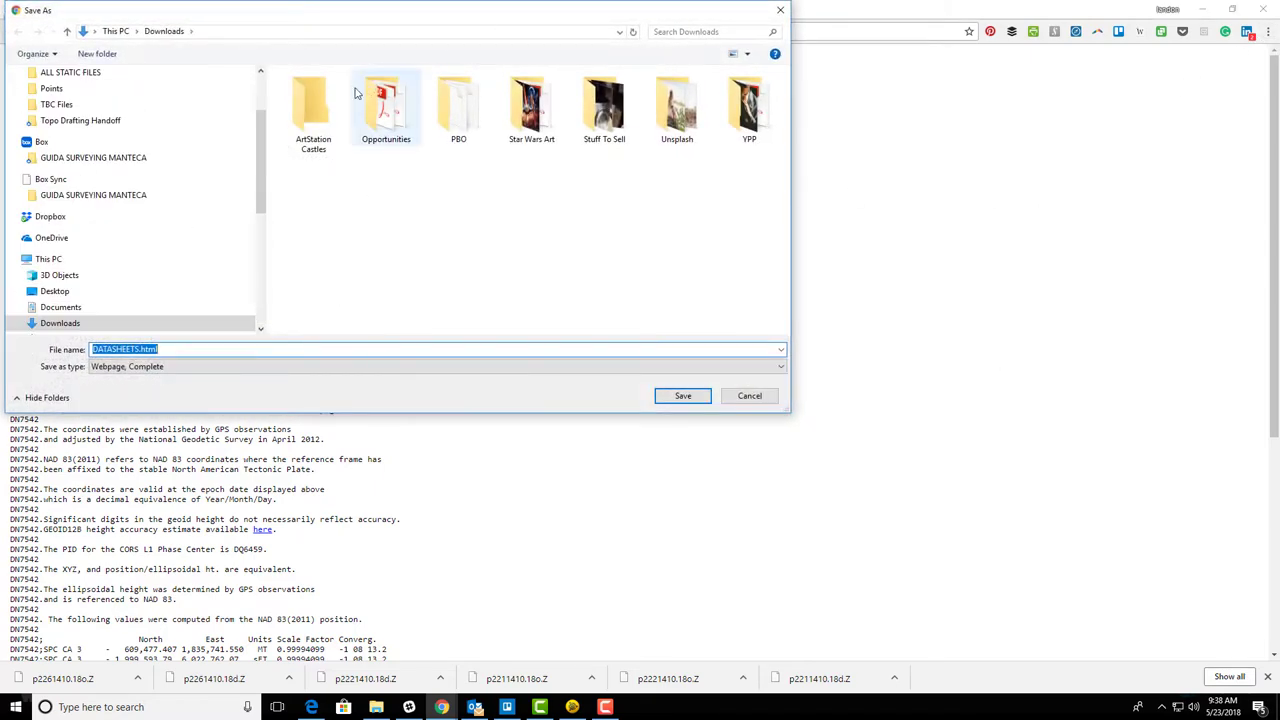
drag(265, 161, 270, 237)
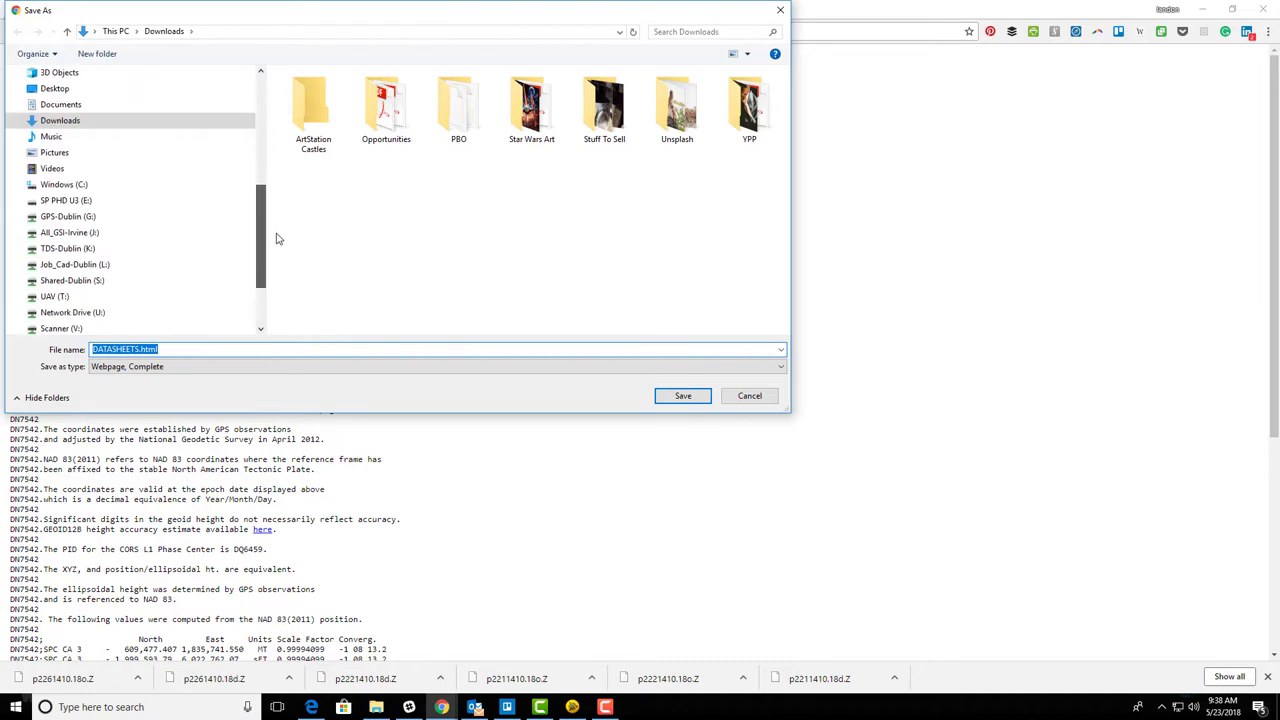
click(97, 264)
double_click(313, 96)
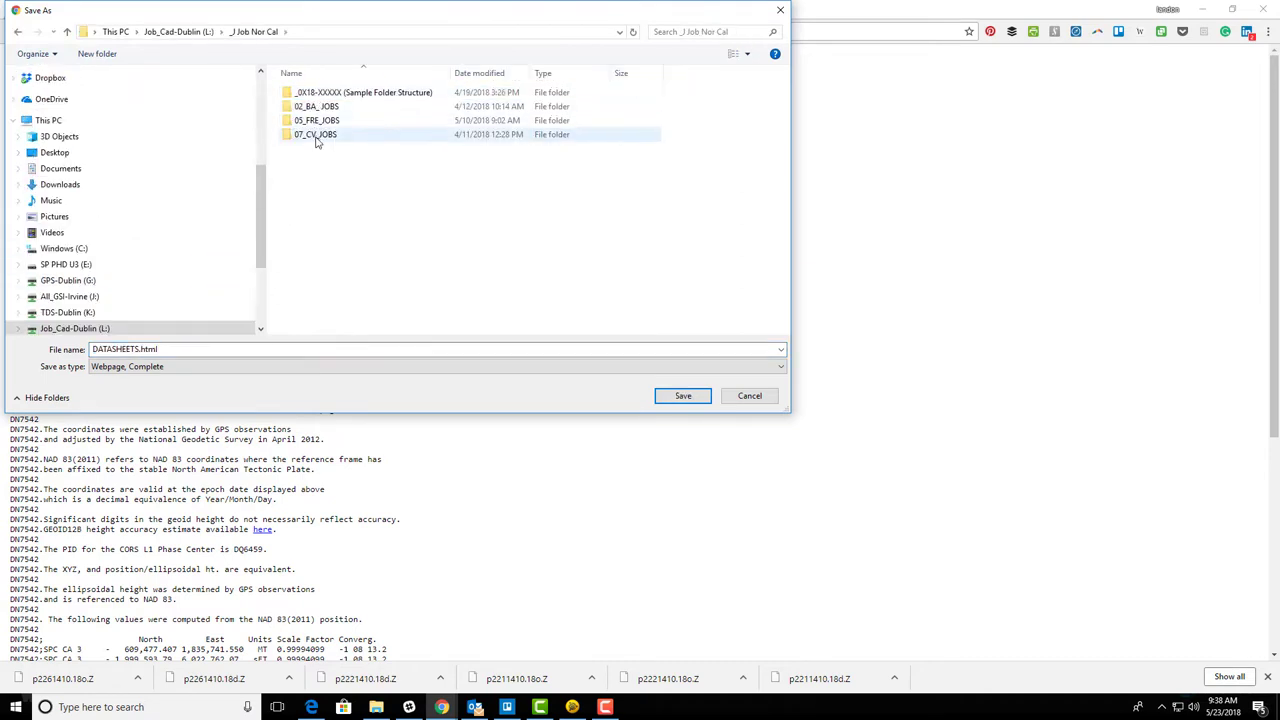
double_click(315, 134)
double_click(316, 107)
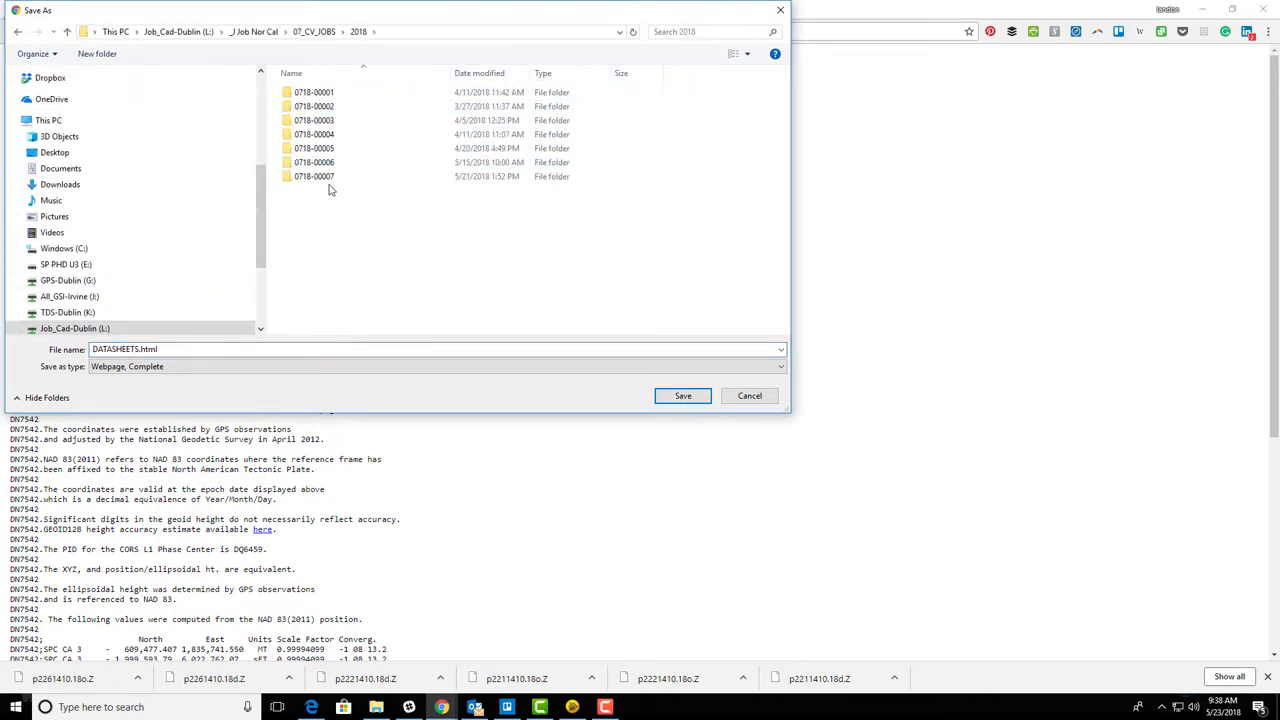
double_click(330, 162)
click(333, 94)
double_click(333, 94)
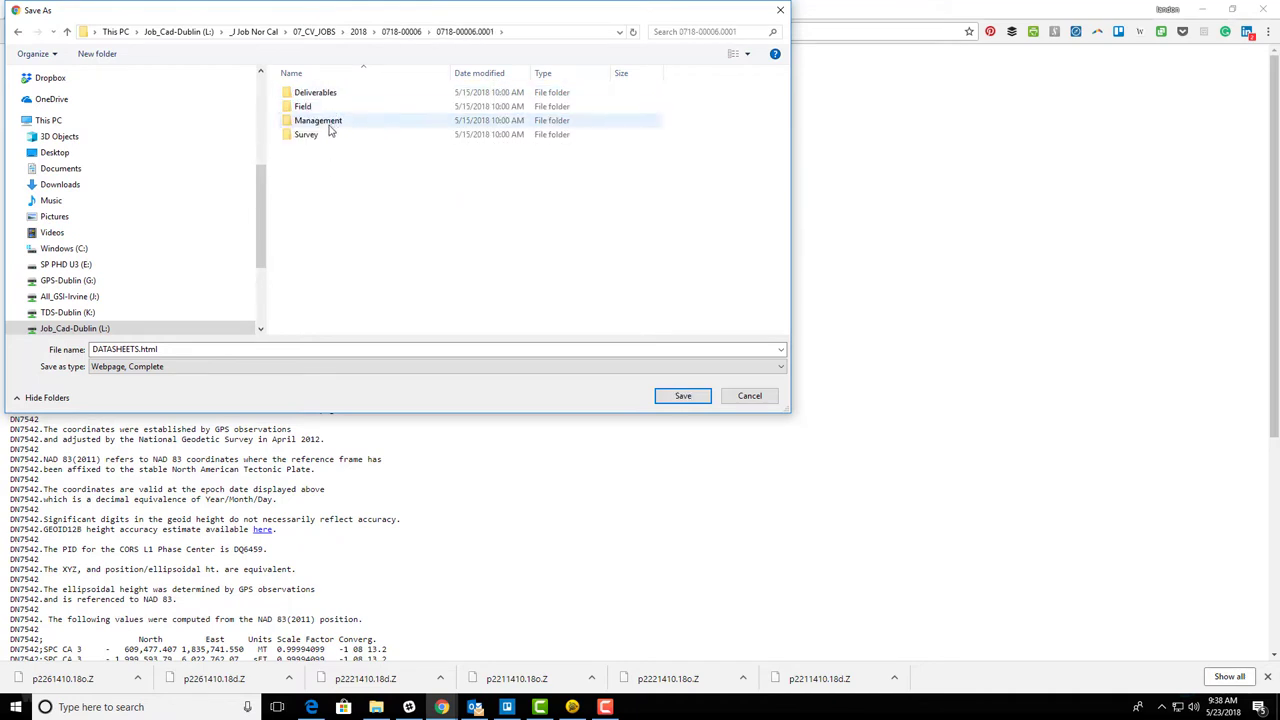
click(313, 137)
double_click(316, 137)
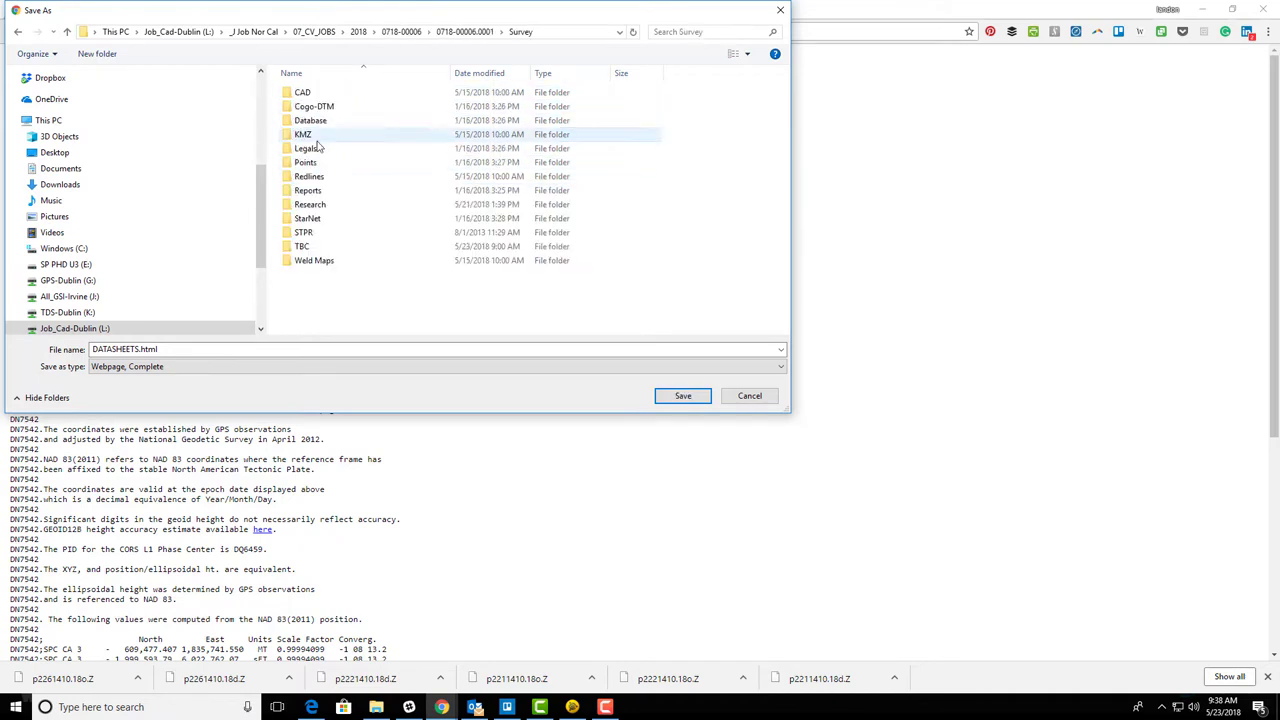
click(313, 248)
double_click(313, 248)
click(334, 93)
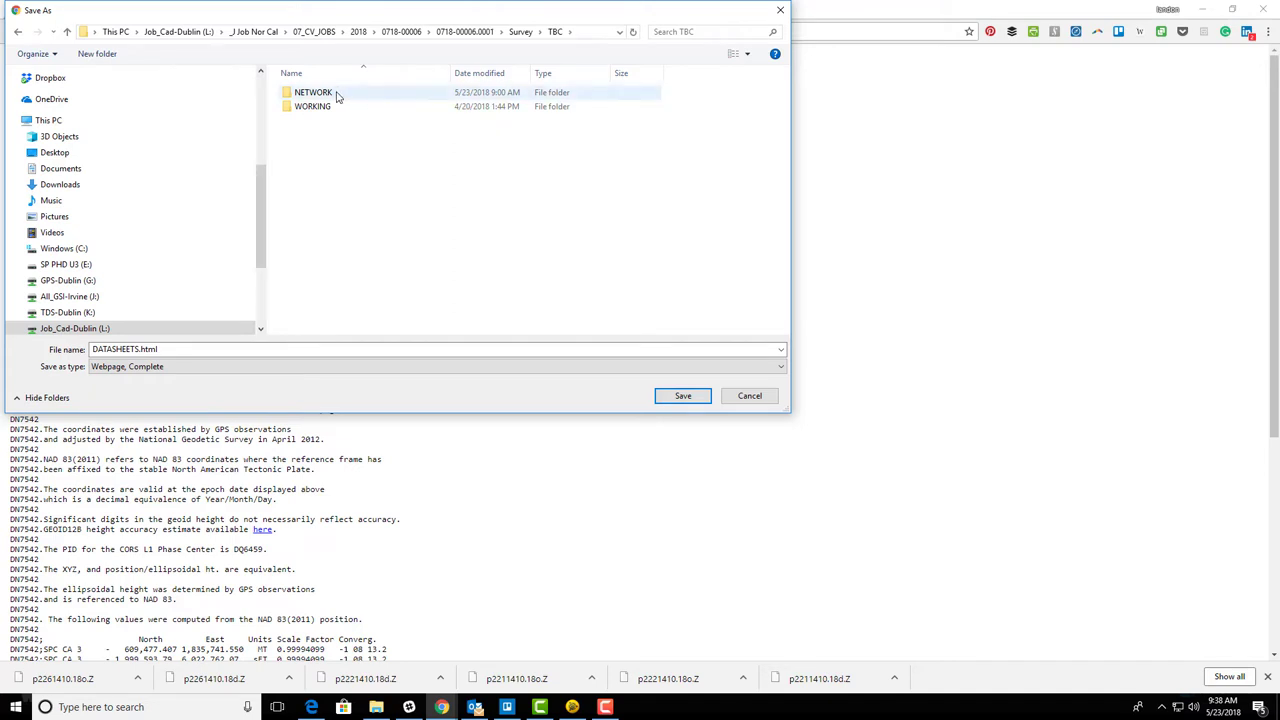
double_click(334, 93)
double_click(314, 95)
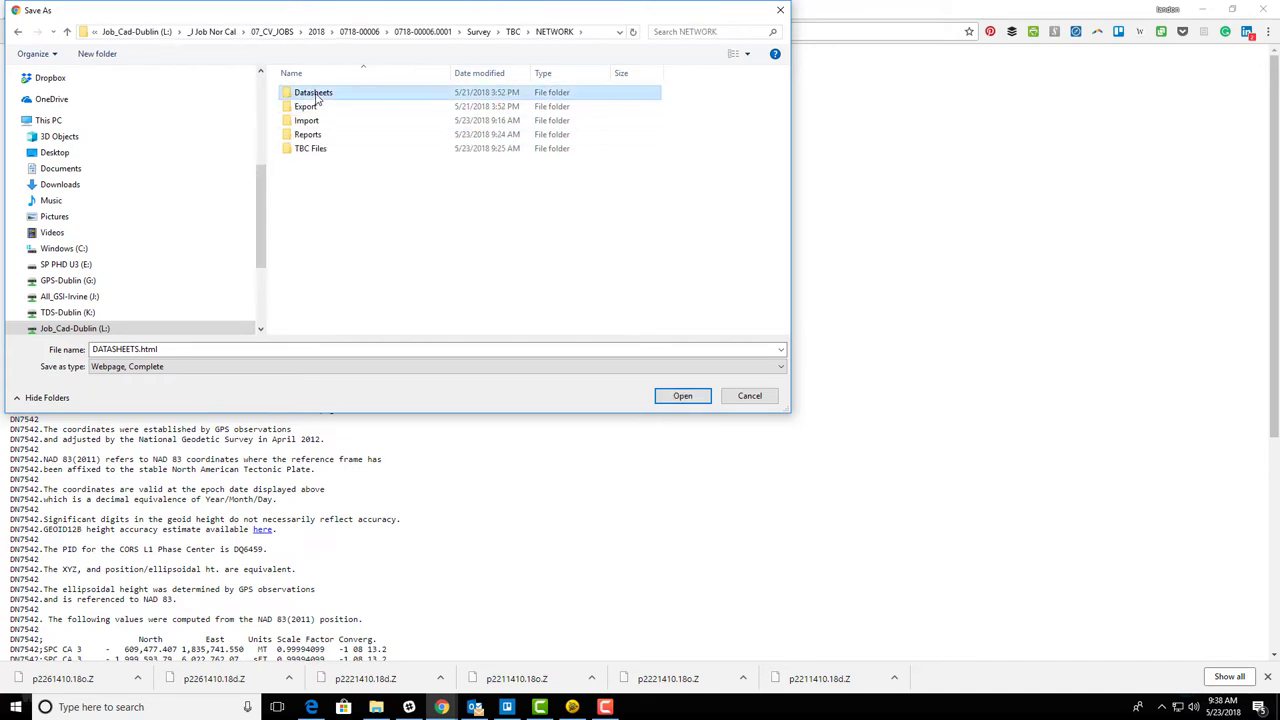
Rename the file from DATASHEETS to P176.html and save it
click(137, 349)
click(139, 349)
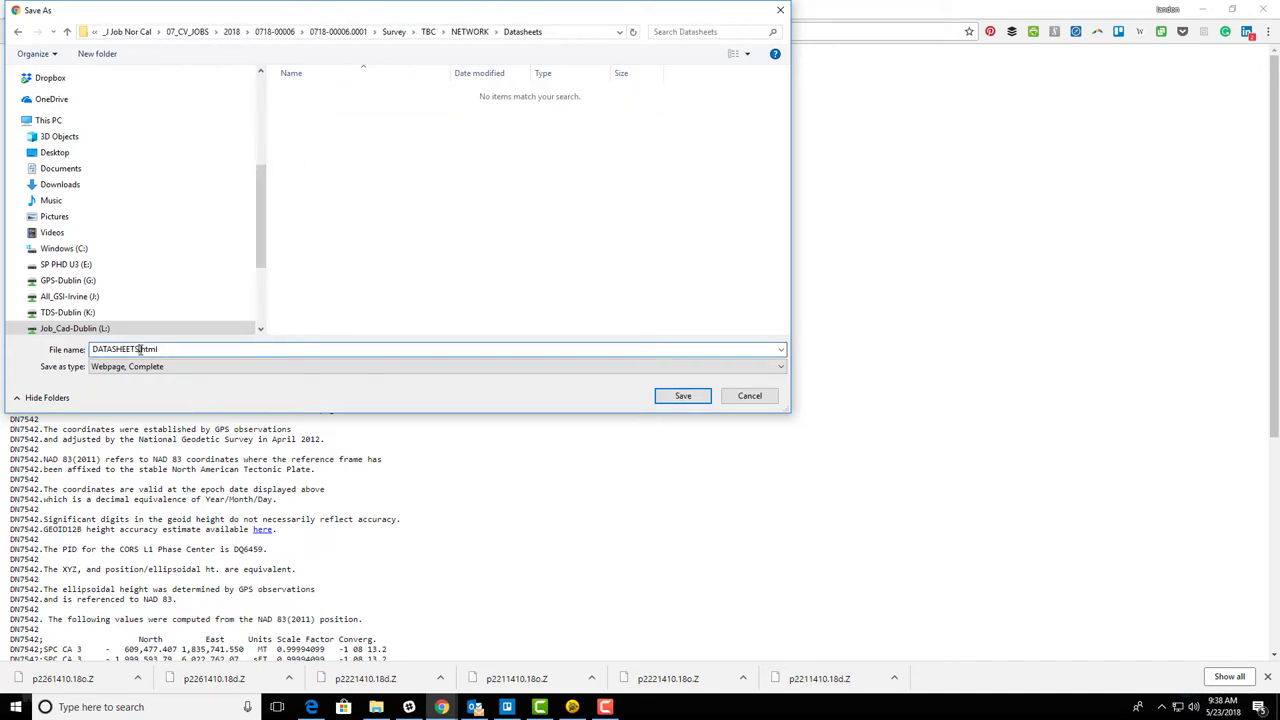
drag(139, 349, 81, 343)
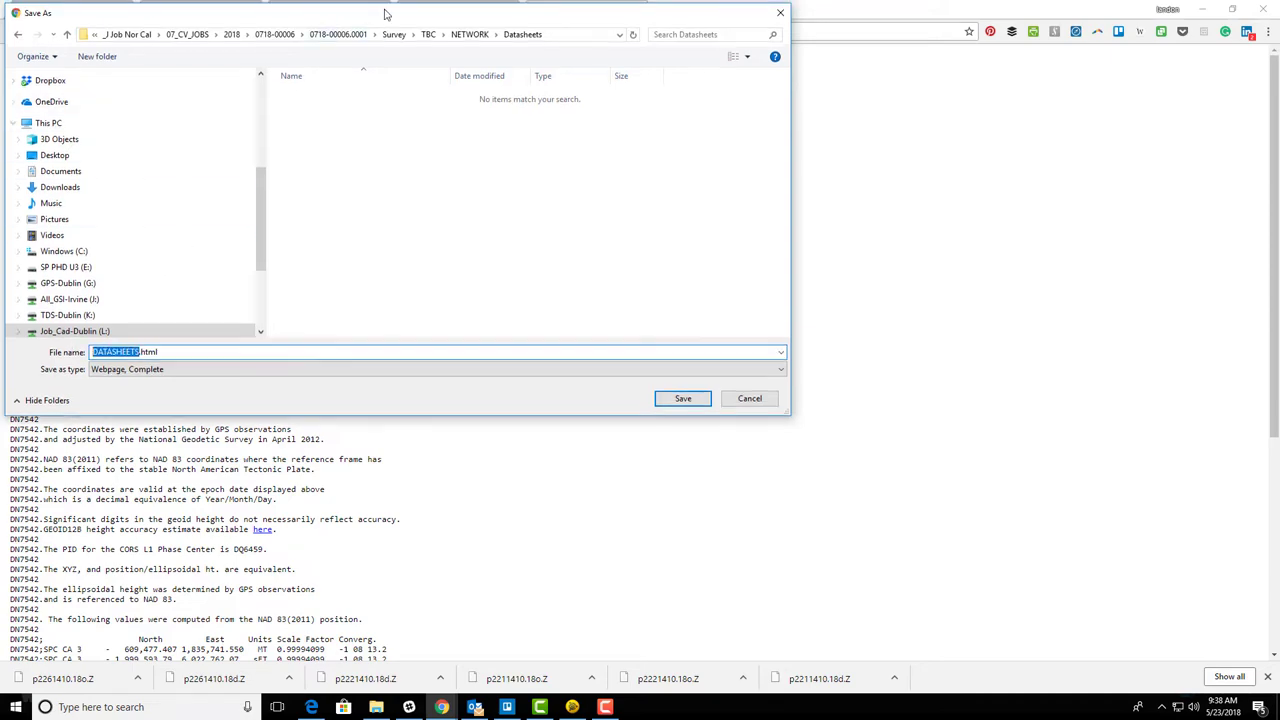
drag(384, 8, 727, 93)
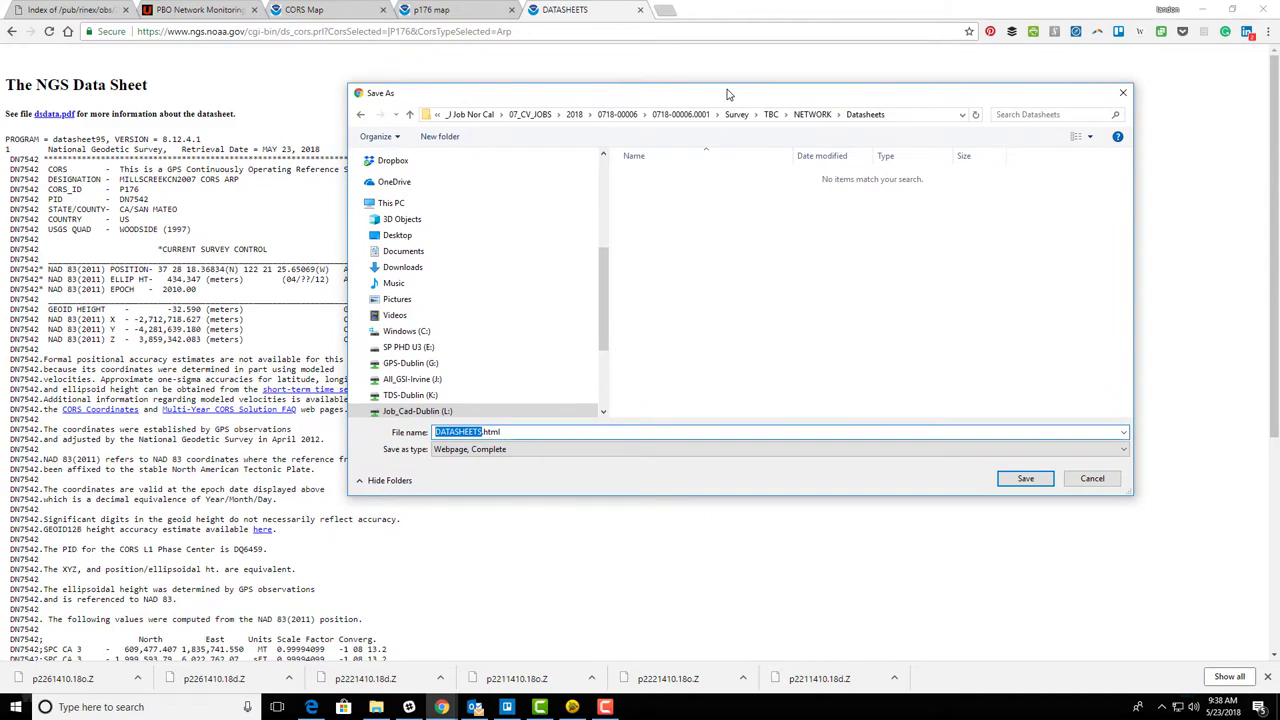
text(P1)
click(1025, 478)
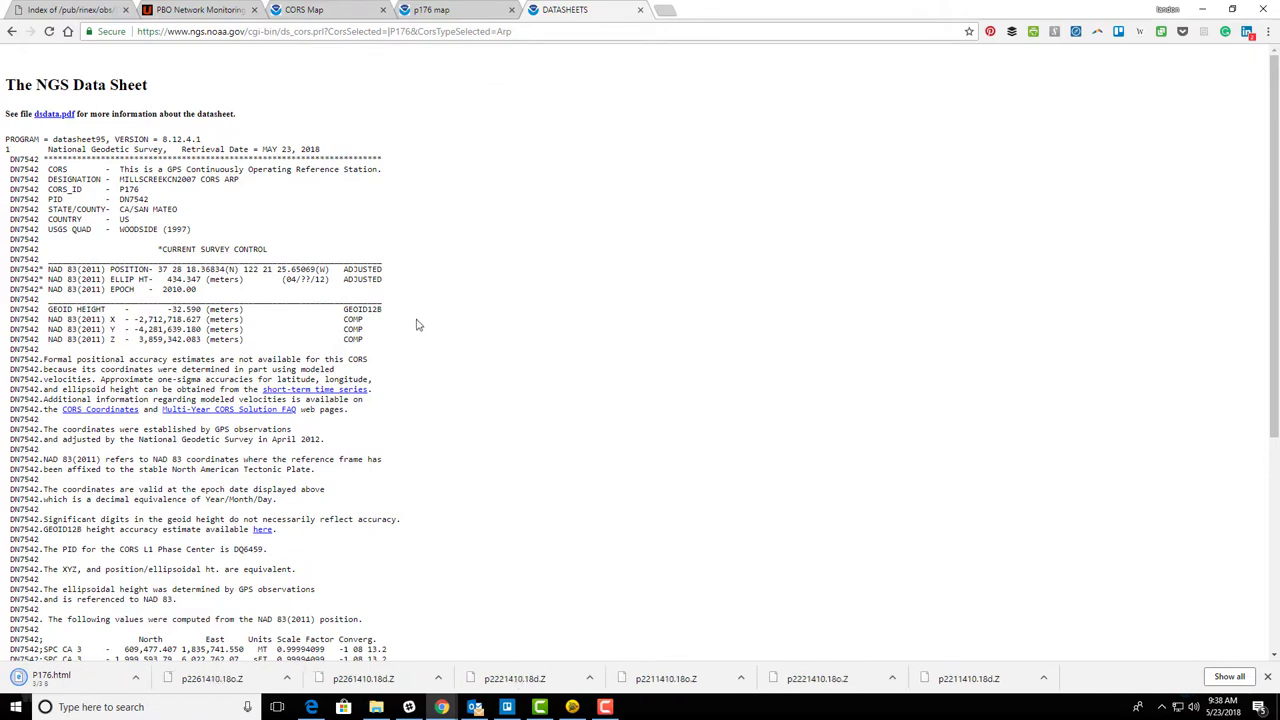
Launch Notepad and place a smaller note window beside the datasheet
scroll(600, 318, down, 4)
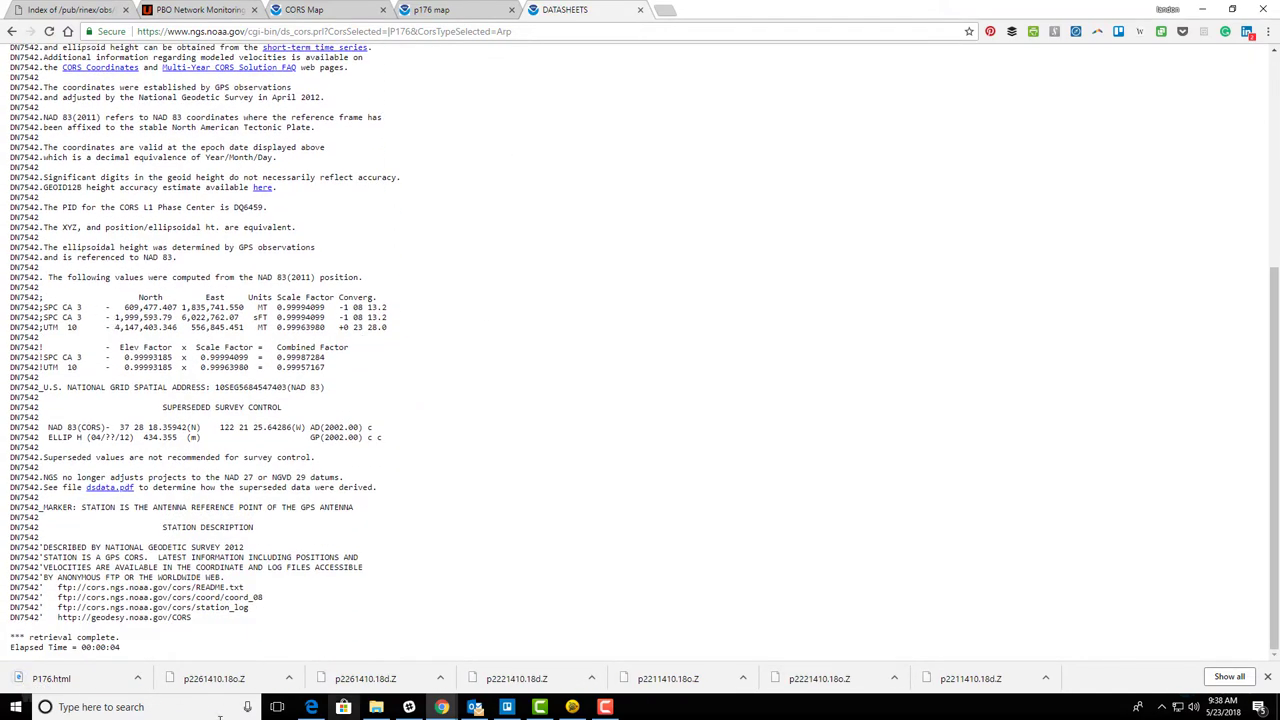
click(16, 707)
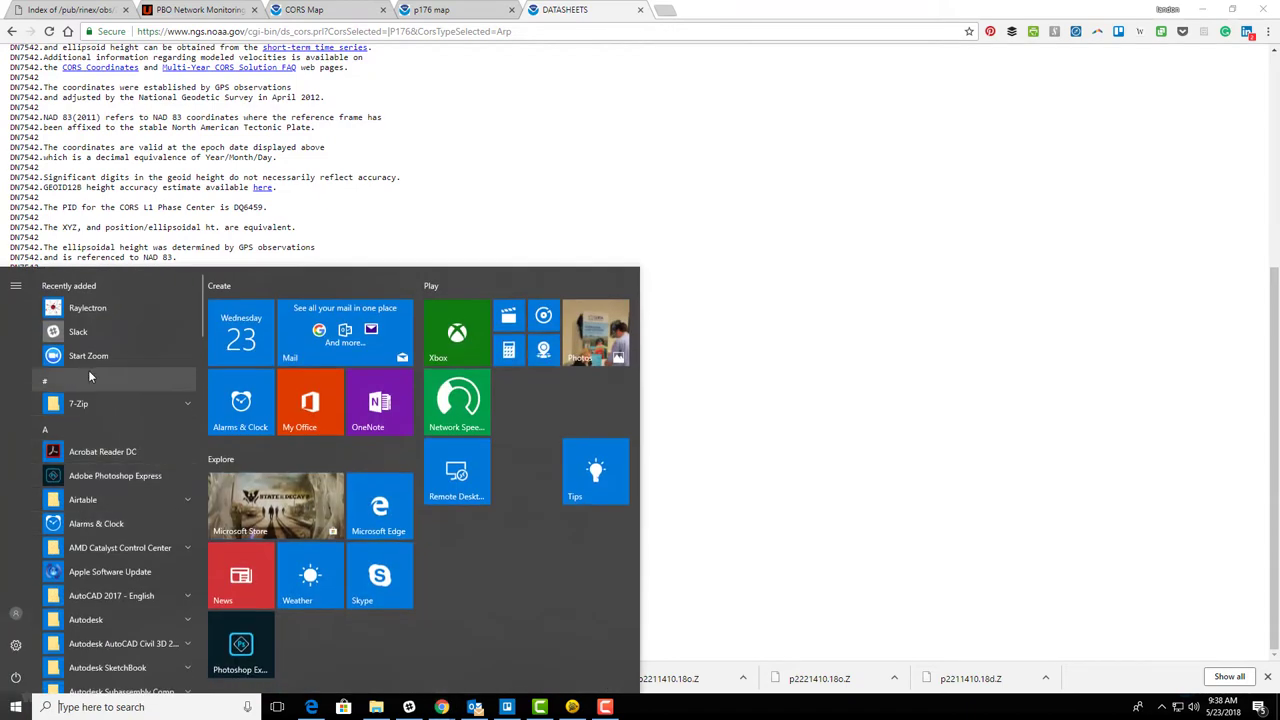
text(note)
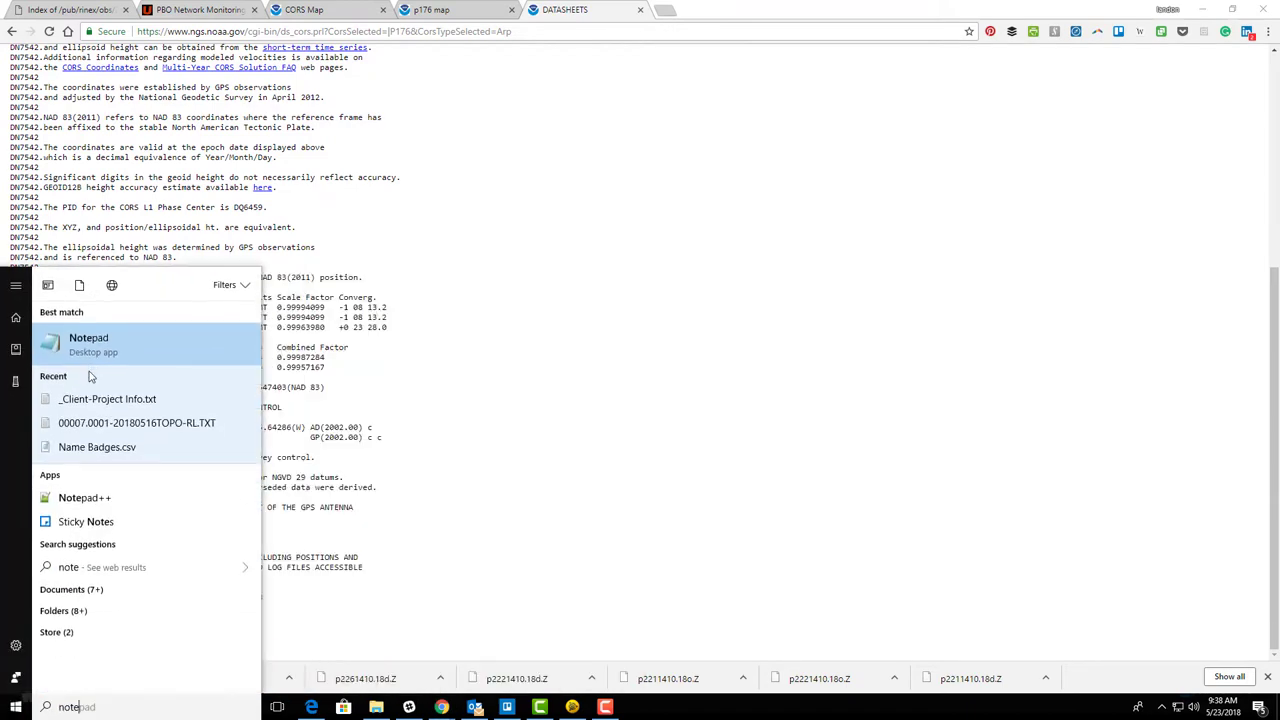
key(Return)
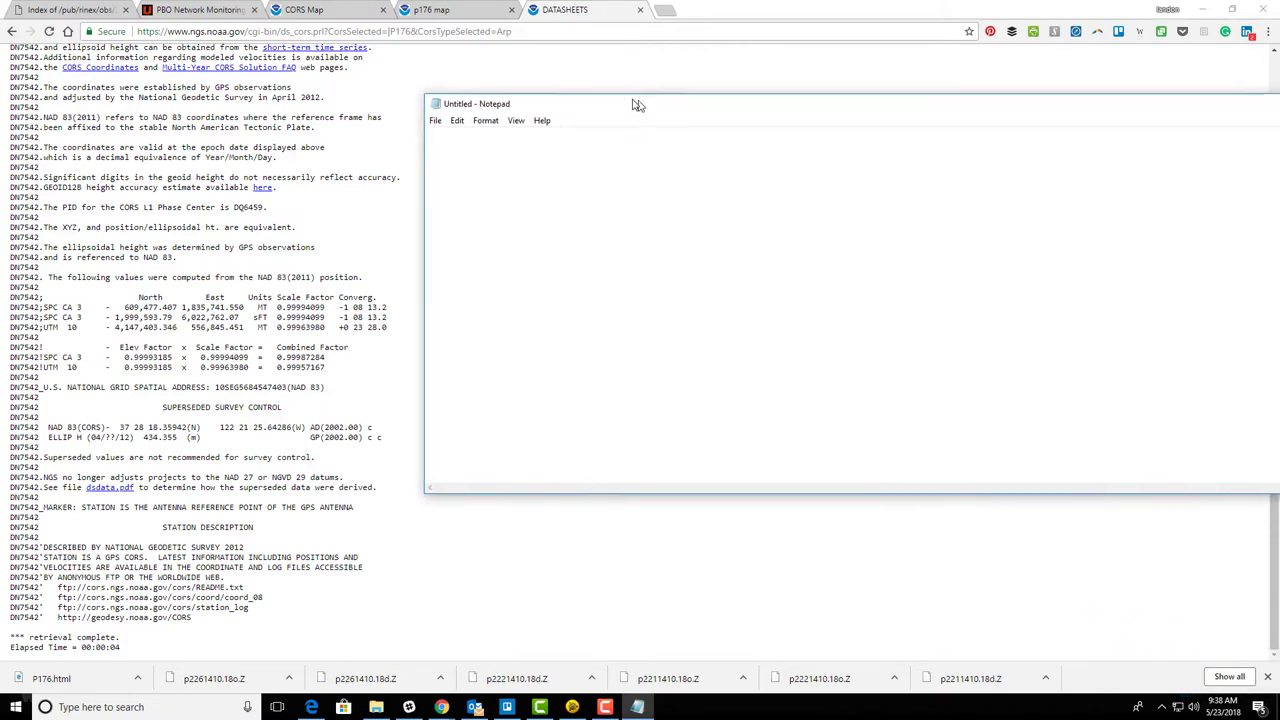
drag(1140, 478, 818, 527)
drag(563, 91, 943, 101)
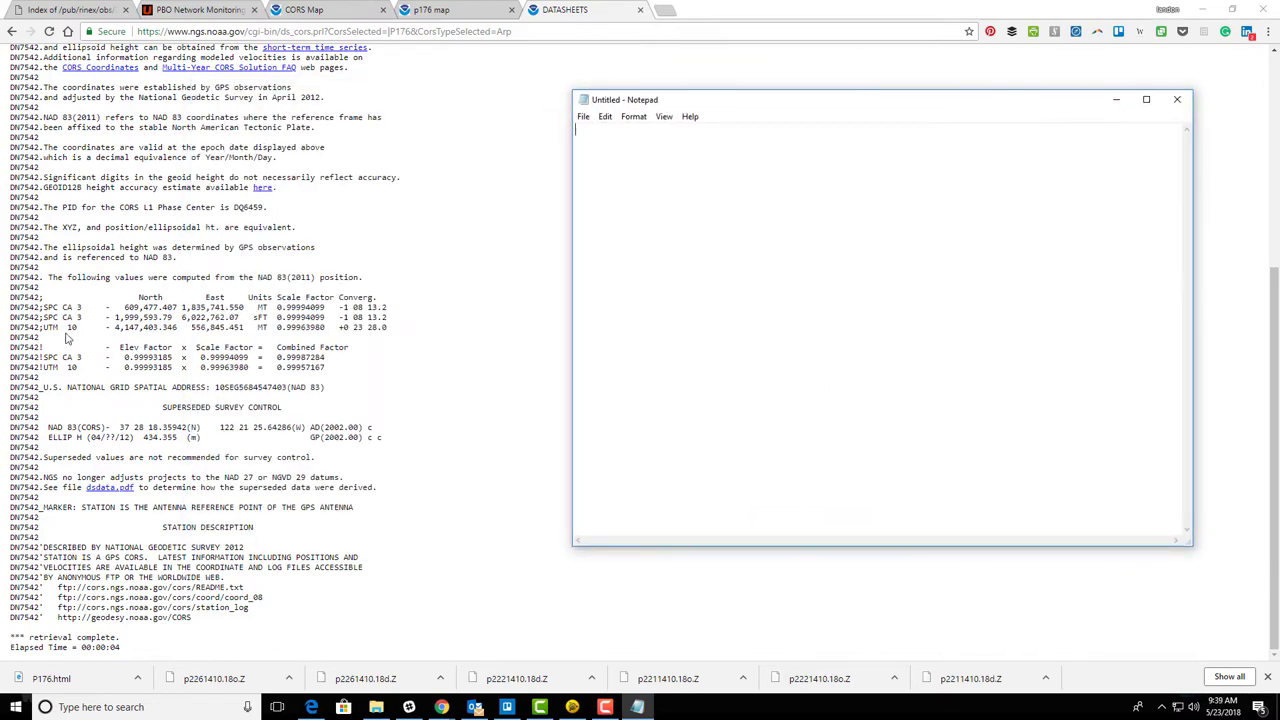
Copy the SPC CA 3 northing 1999593.79 and easting 6022762.07 into the note, removing commas
drag(115, 317, 172, 317)
key(ctrl+c)
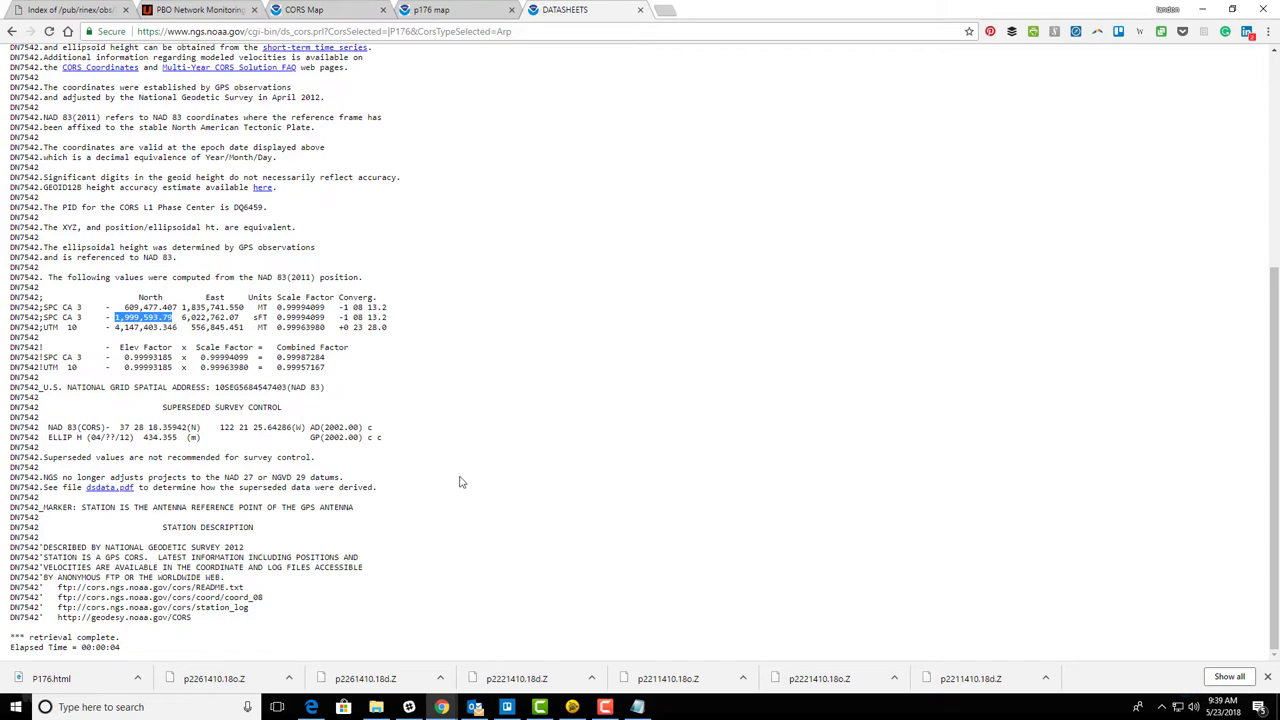
click(637, 707)
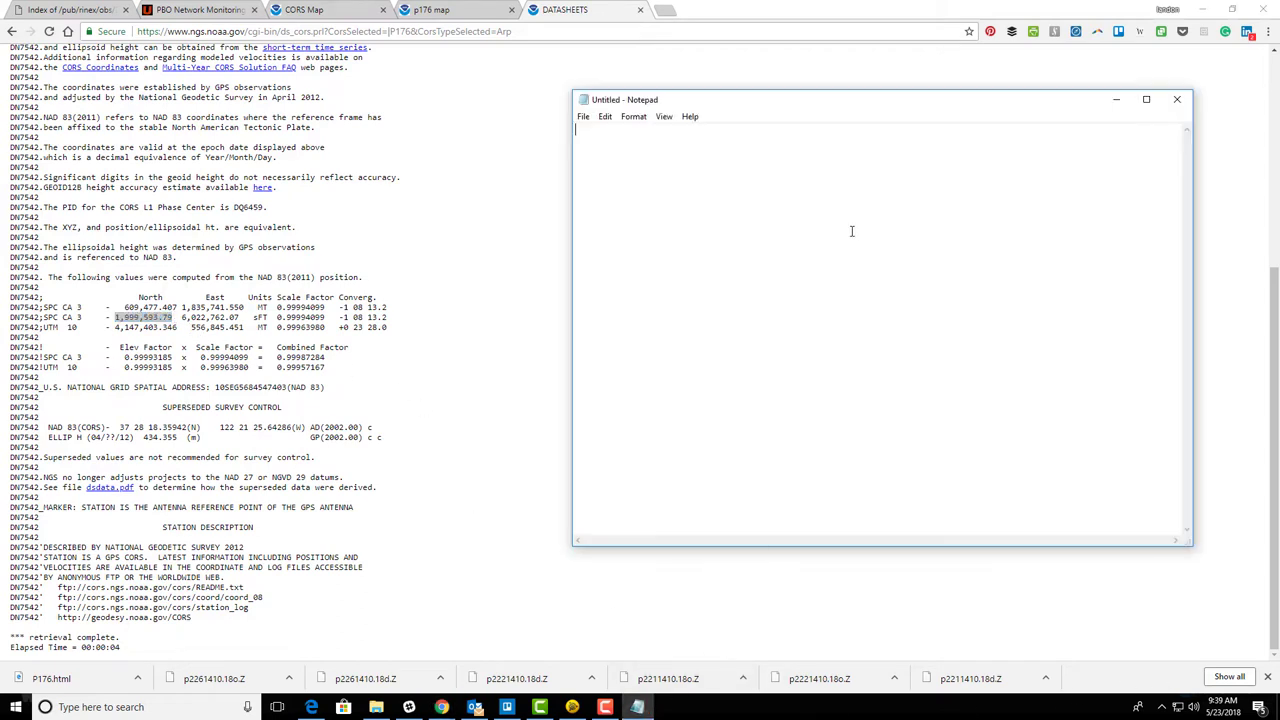
key(ctrl+v)
drag(183, 317, 241, 320)
key(ctrl+c)
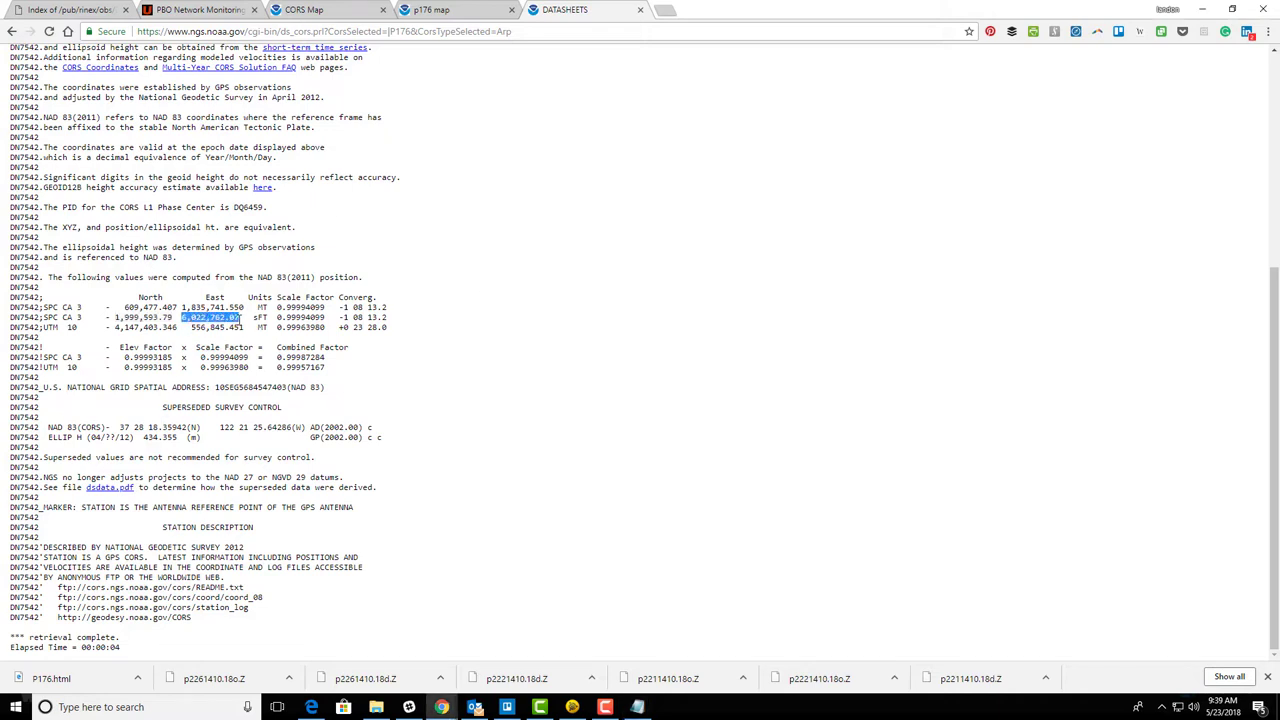
click(637, 707)
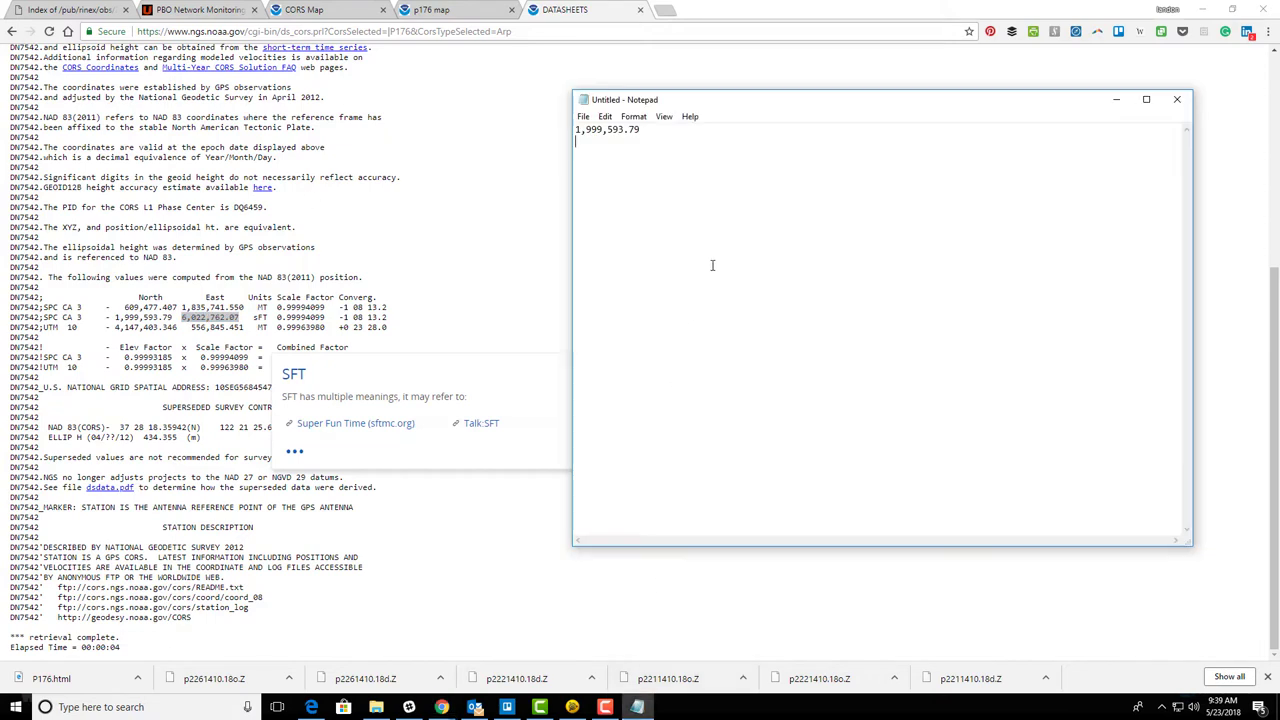
key(ctrl+v)
click(607, 131)
key(BackSpace)
key(BackSpace)
key(Delete)
key(Right)
key(Right)
key(Right)
key(Delete)
Select the ellipsoid height 434.347 on the datasheet and bring the note back up
scroll(450, 345, up, 4)
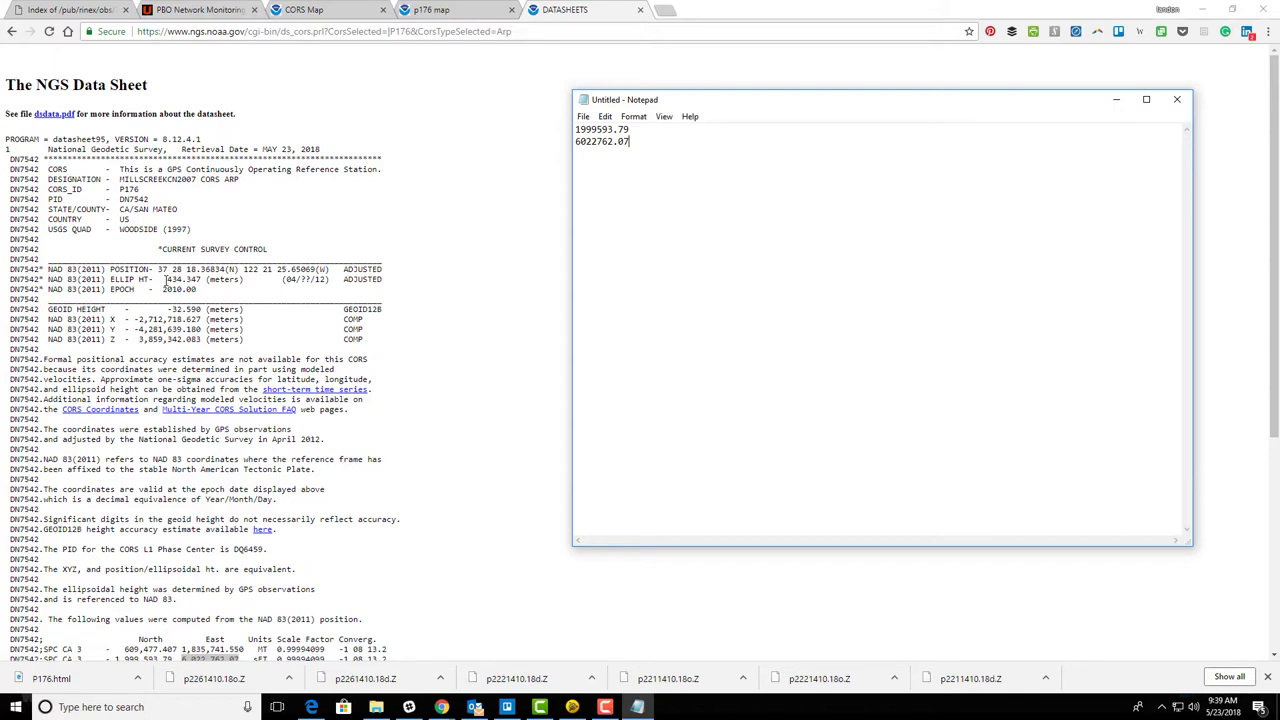
drag(163, 279, 199, 279)
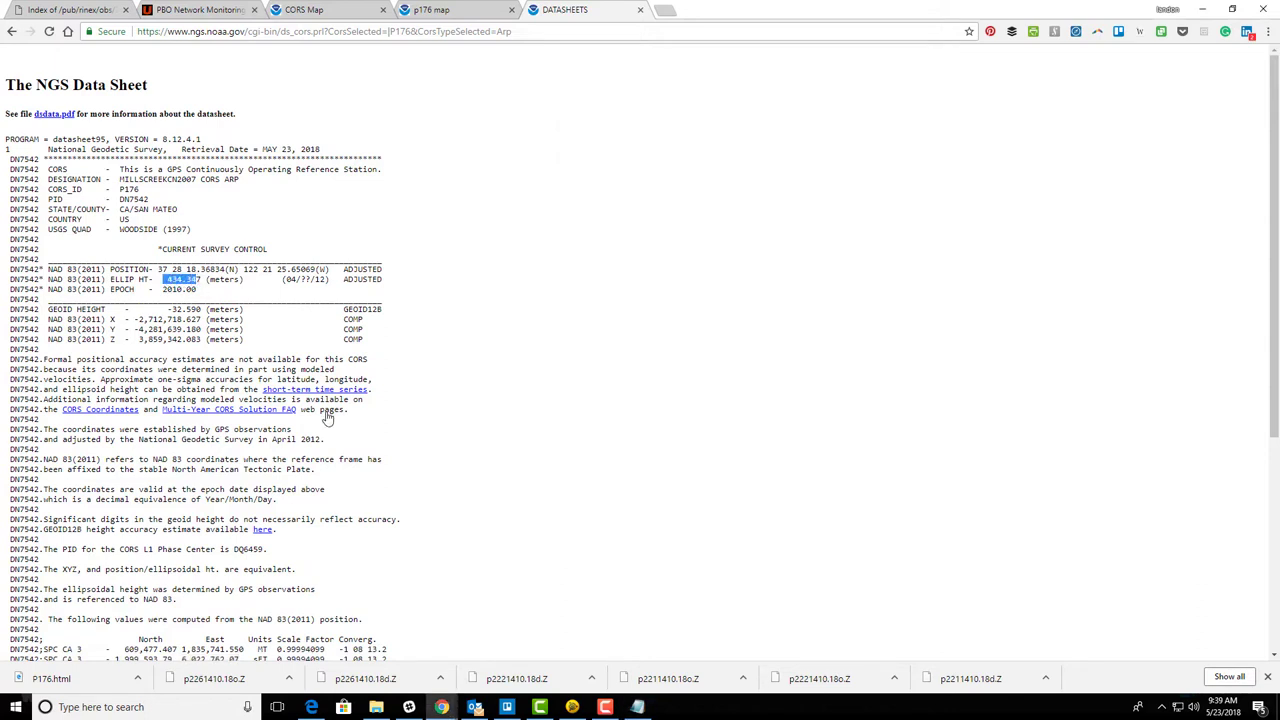
click(640, 710)
click(638, 708)
click(638, 707)
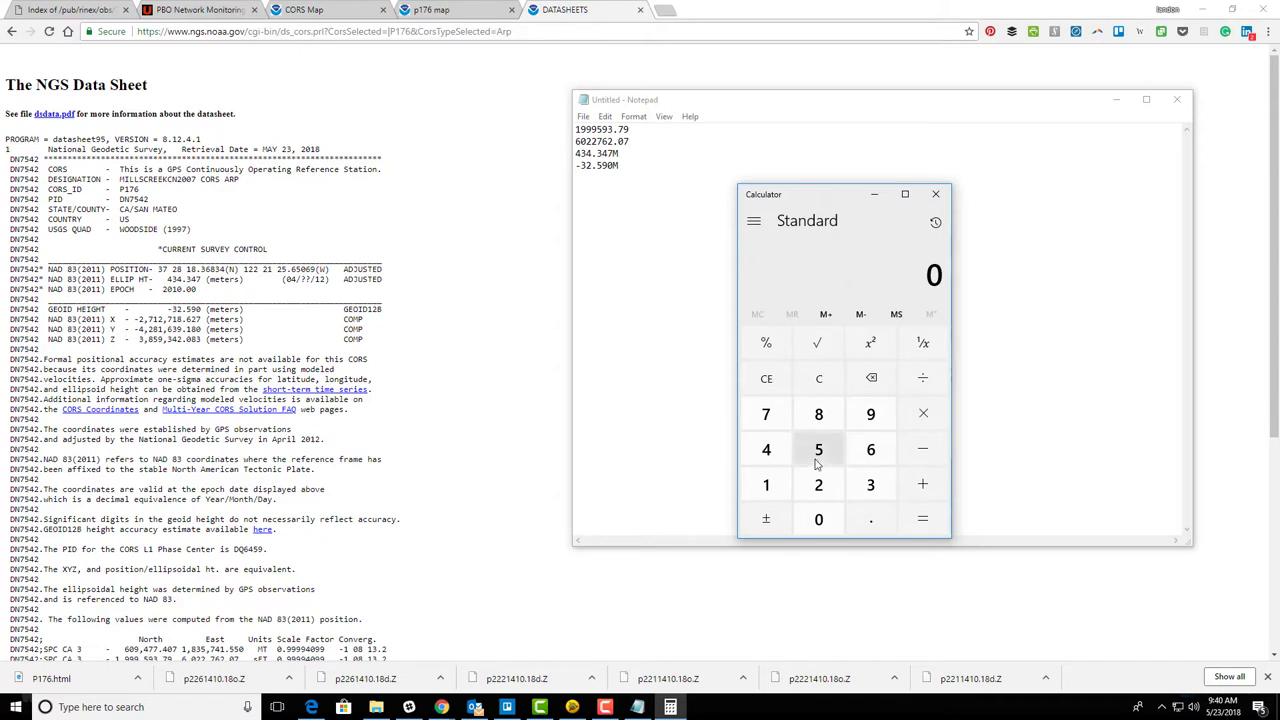
Convert the ellipsoid height 434.347 m to 1425.02 ft and enter it in the note
text(434.)
text(347*3)
text(.280833333)
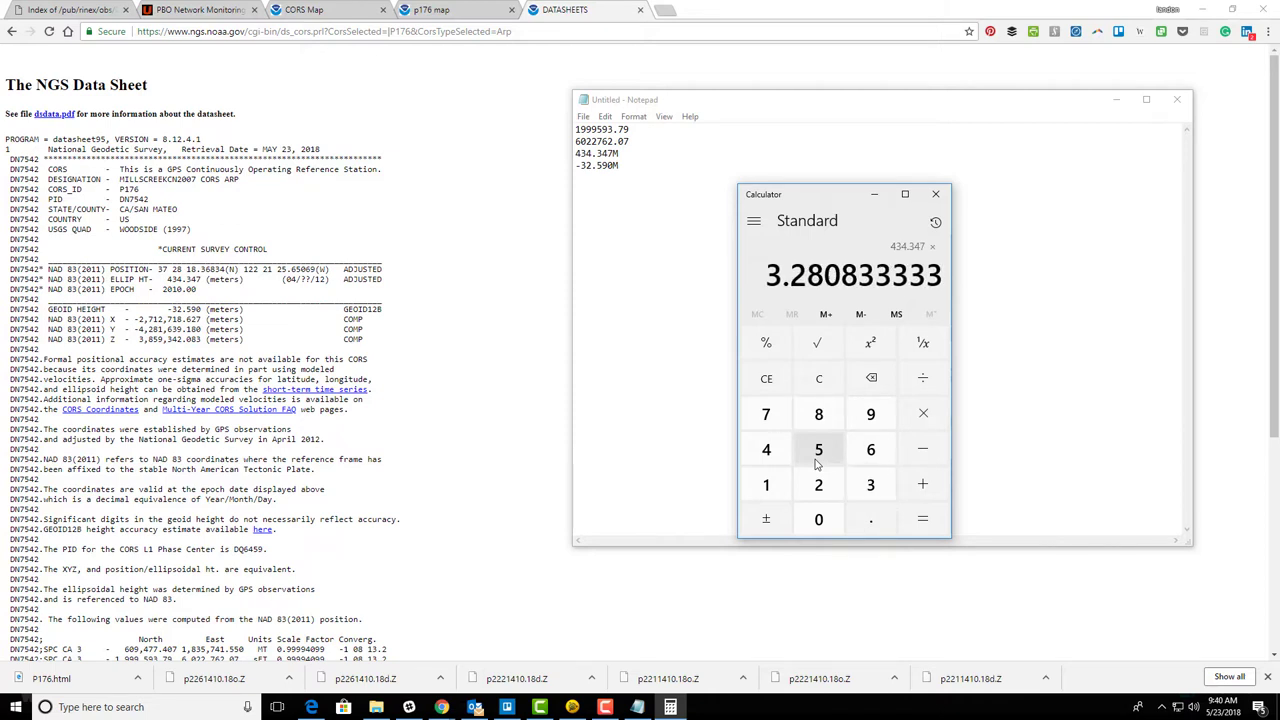
key(Return)
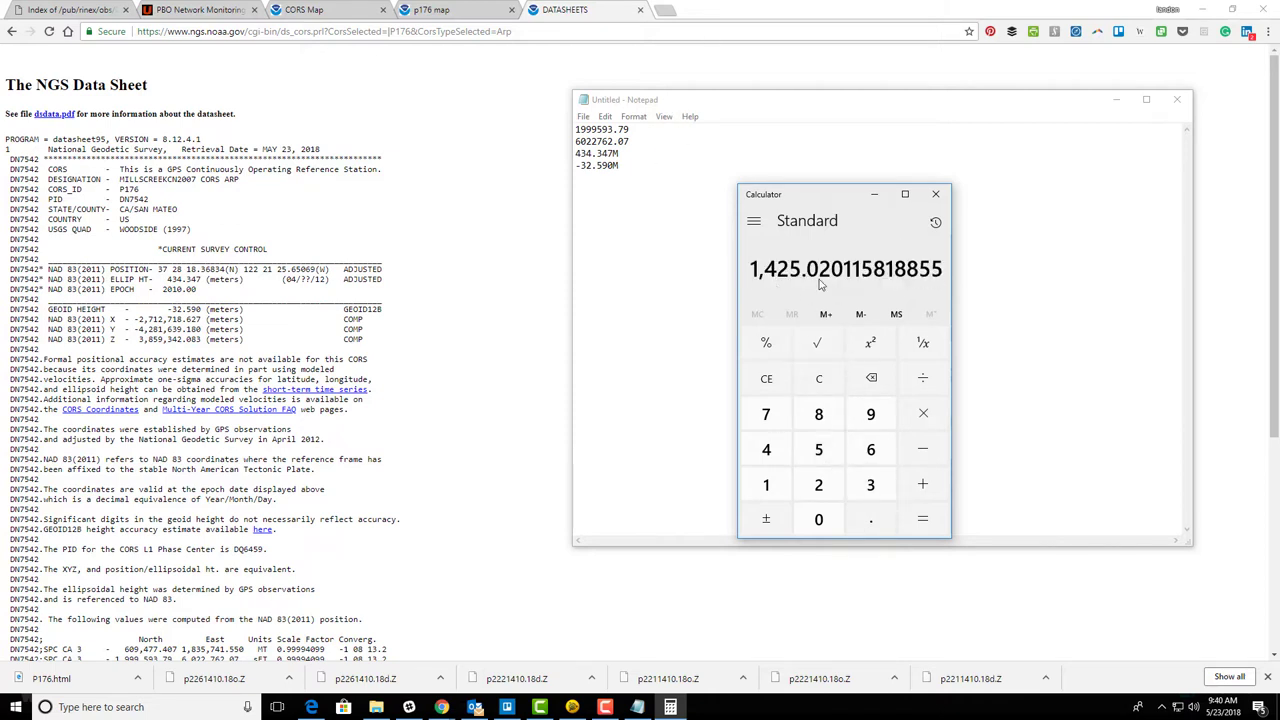
click(615, 165)
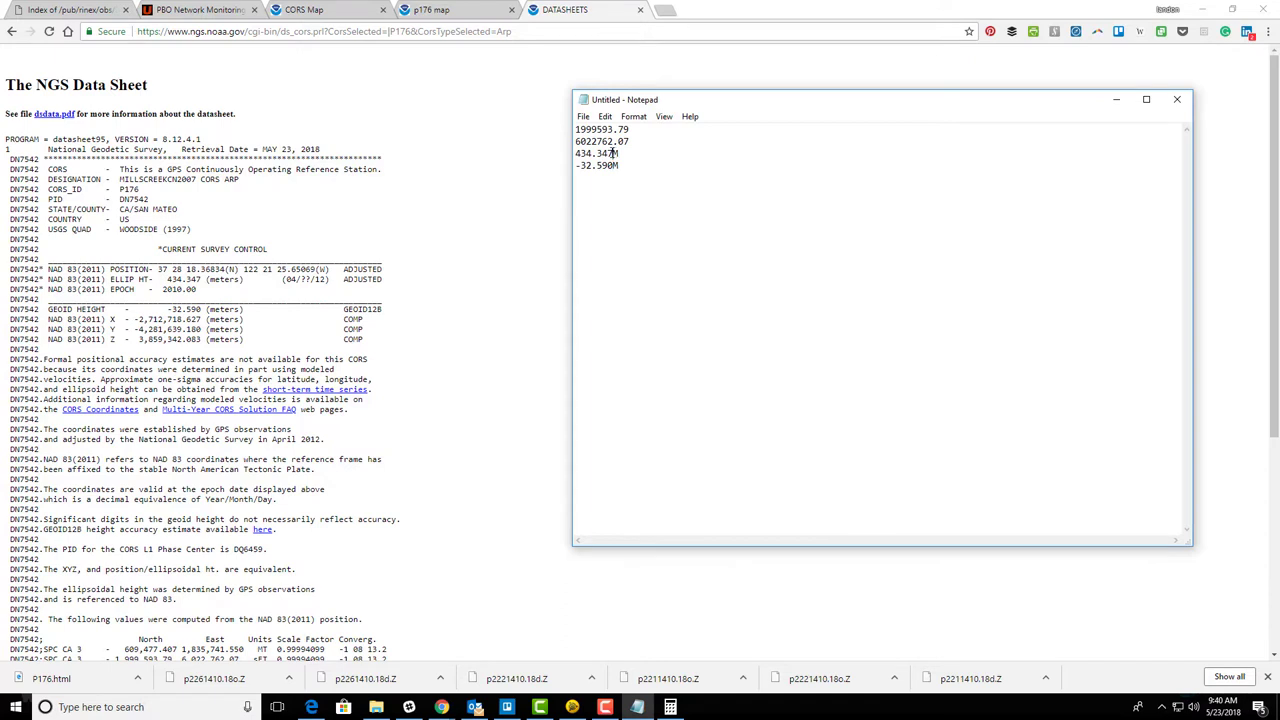
drag(612, 153, 547, 152)
text(1425.02)
Convert the geoid height 32.590 m to -106.92 ft and begin retyping its note line
click(671, 707)
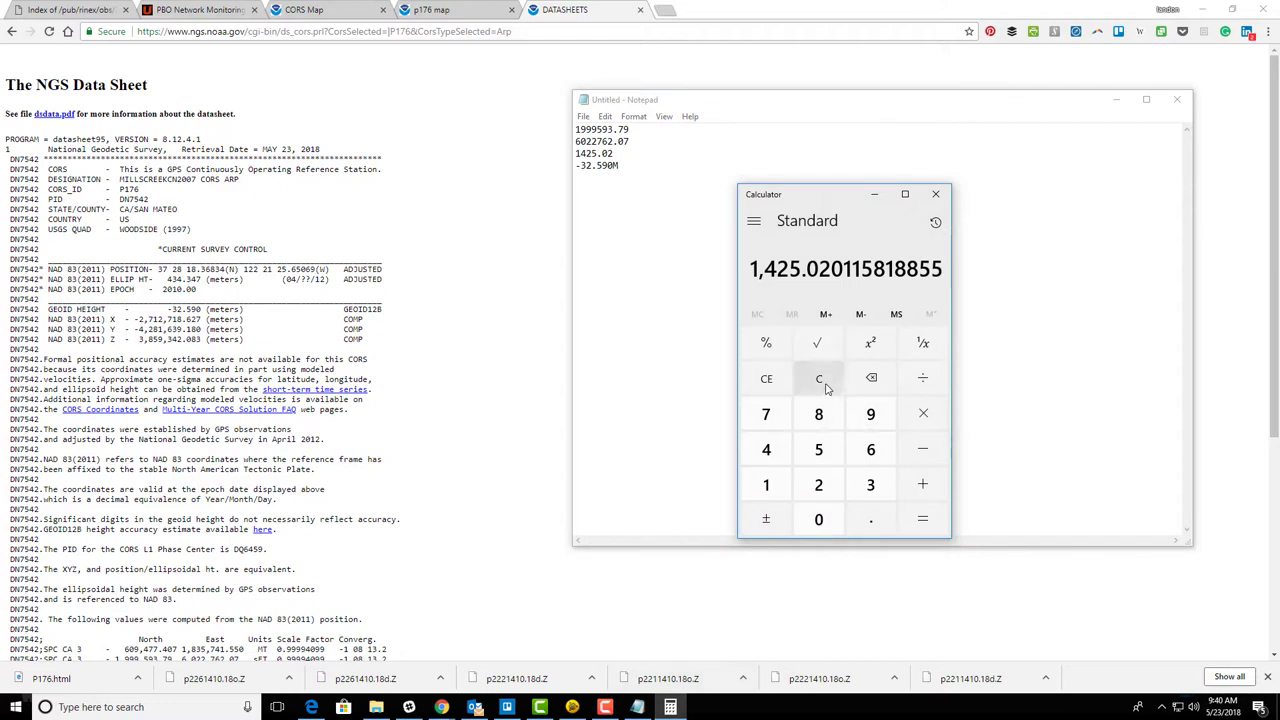
click(826, 388)
text(32.)
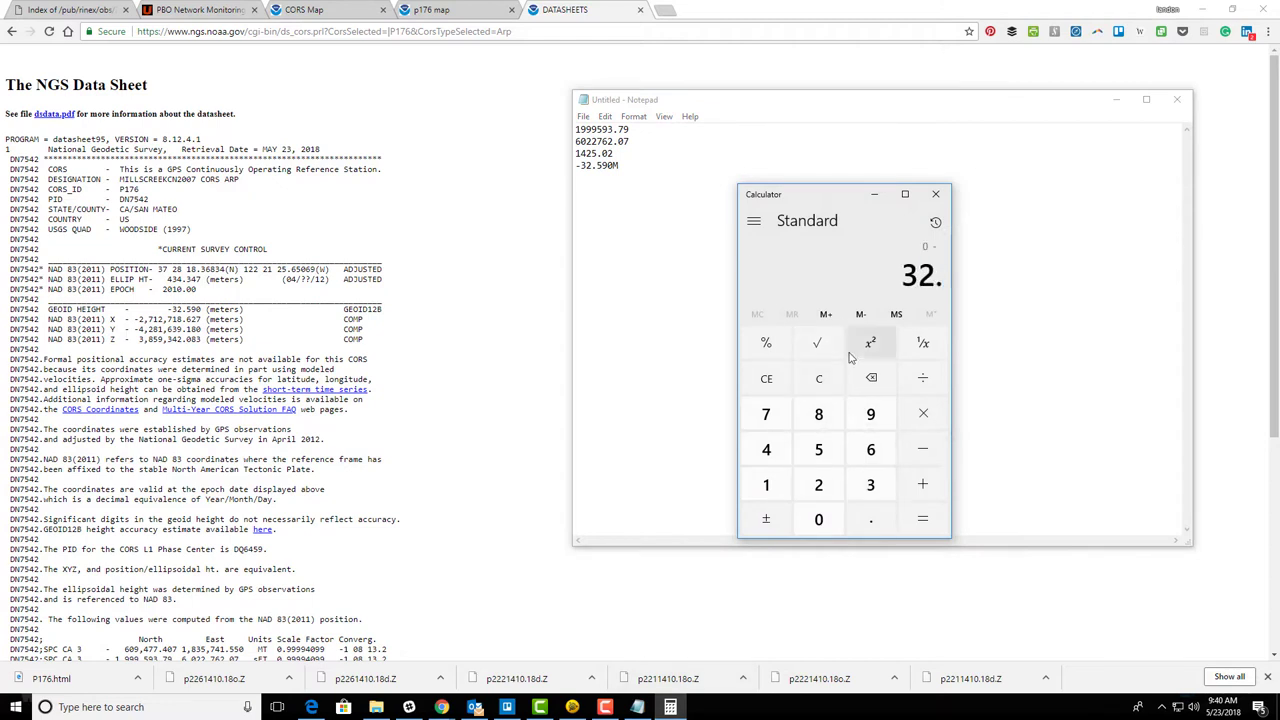
text(59)
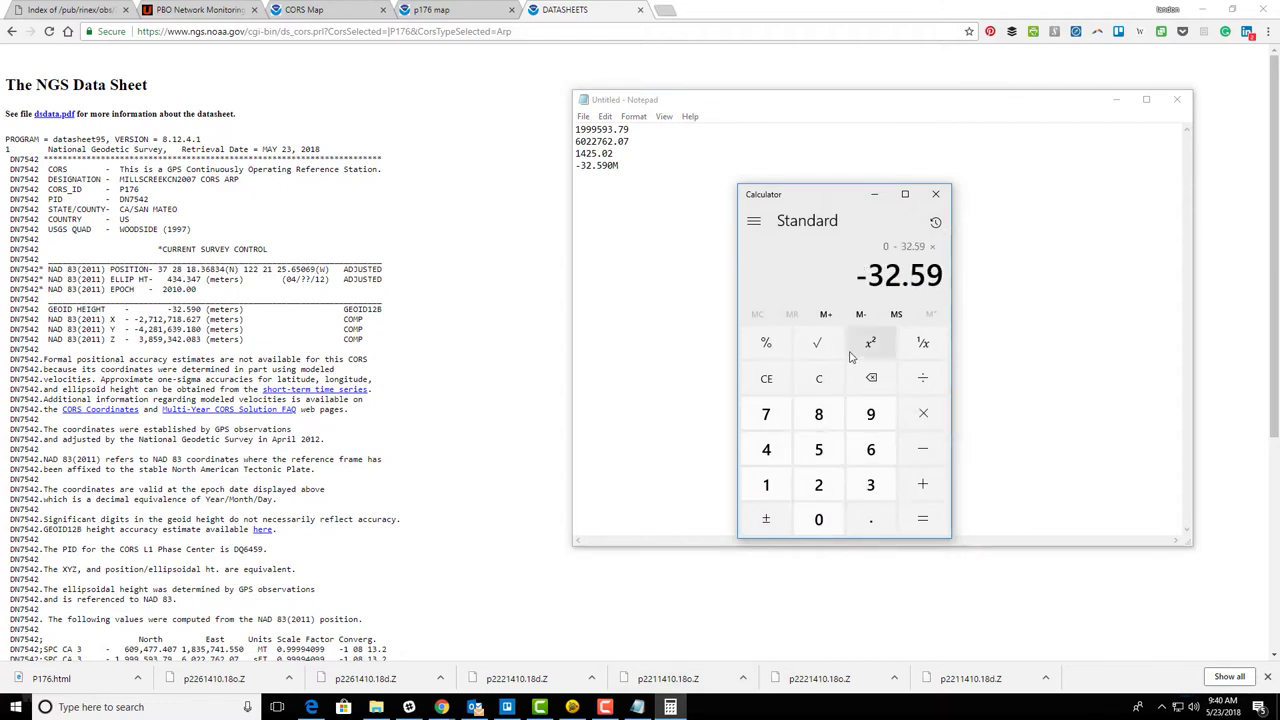
text(0*3.280833333)
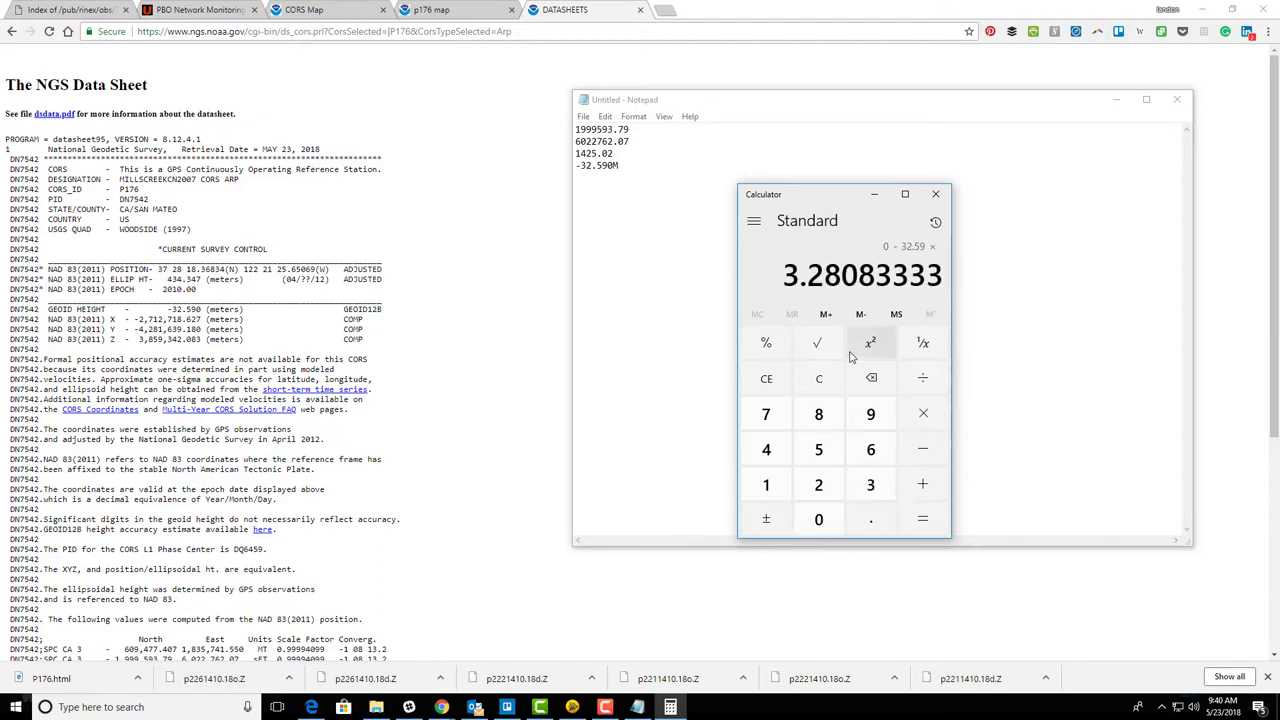
key(Return)
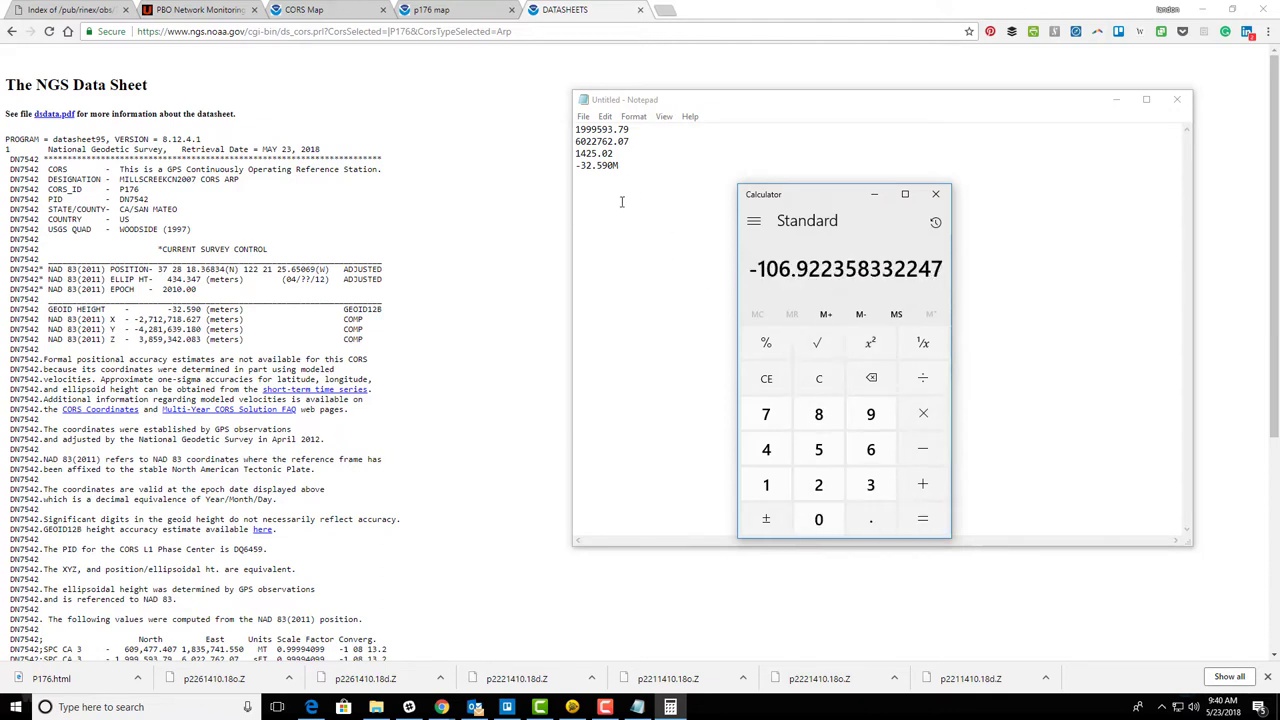
drag(617, 165, 563, 165)
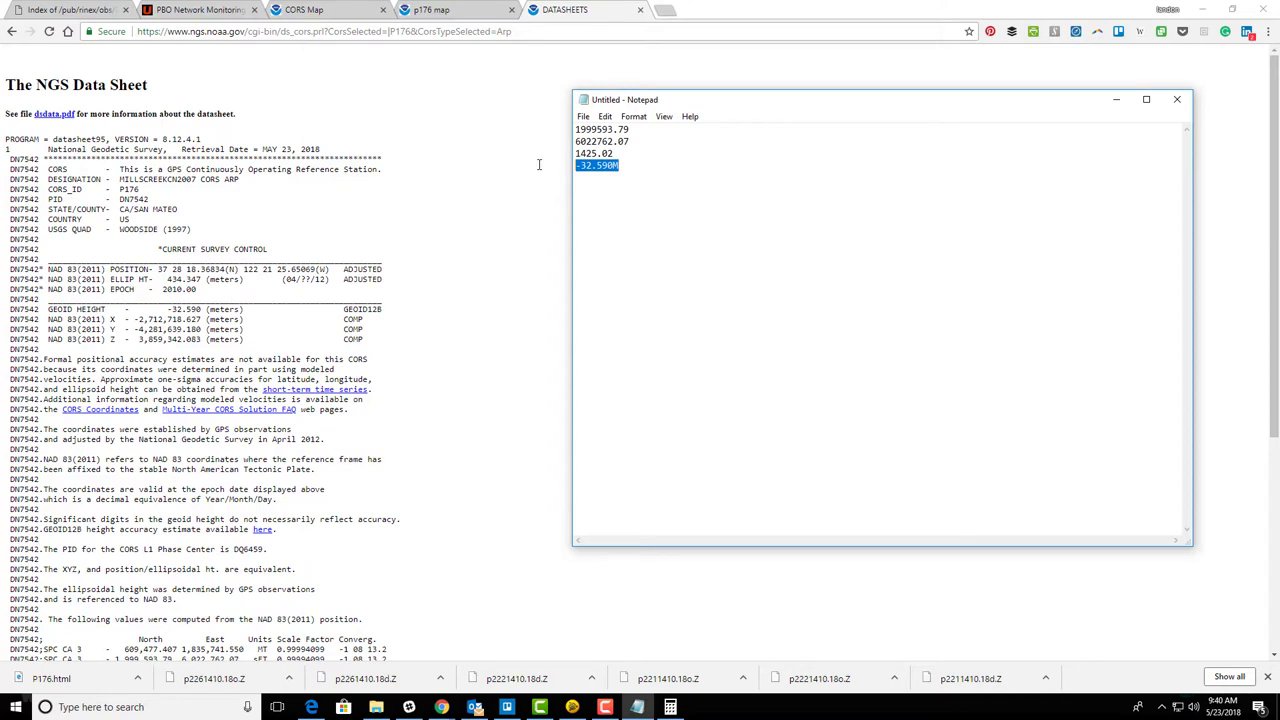
text(-)
key(BackSpace)
Close the datasheet, P176 and CORS Map tabs, returning to the Index of /pub/rinex listing
click(640, 9)
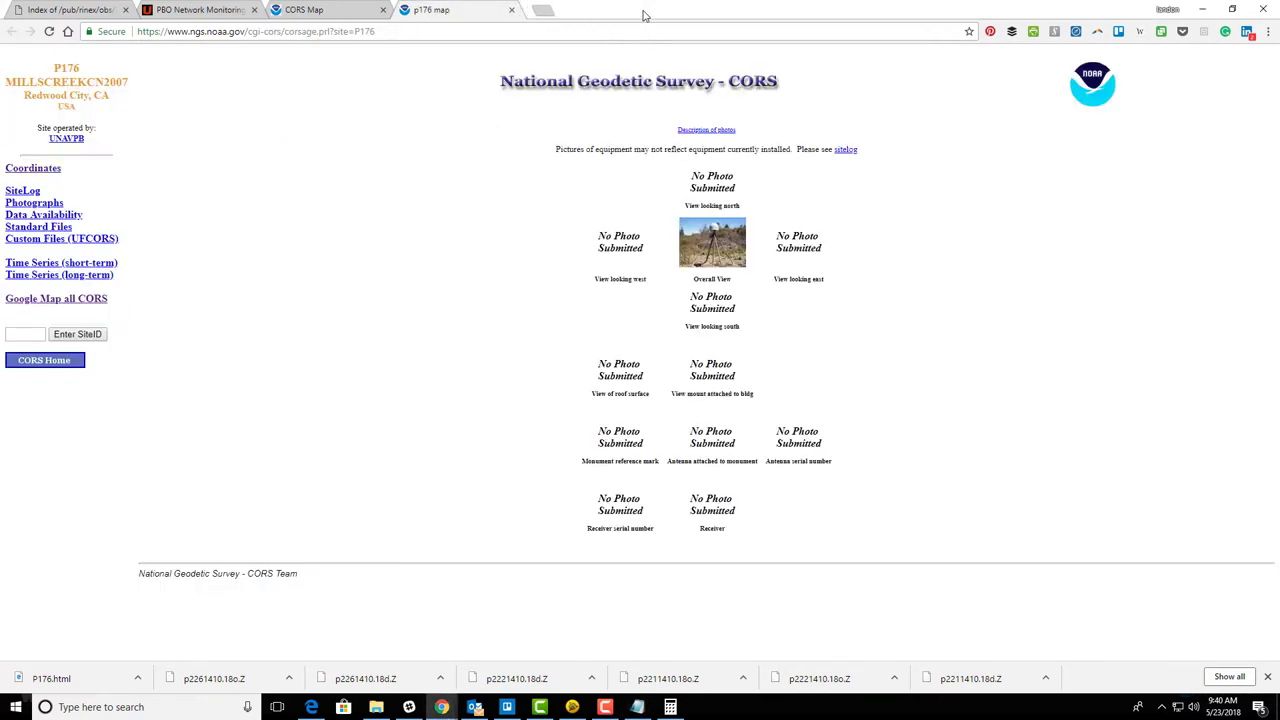
click(511, 9)
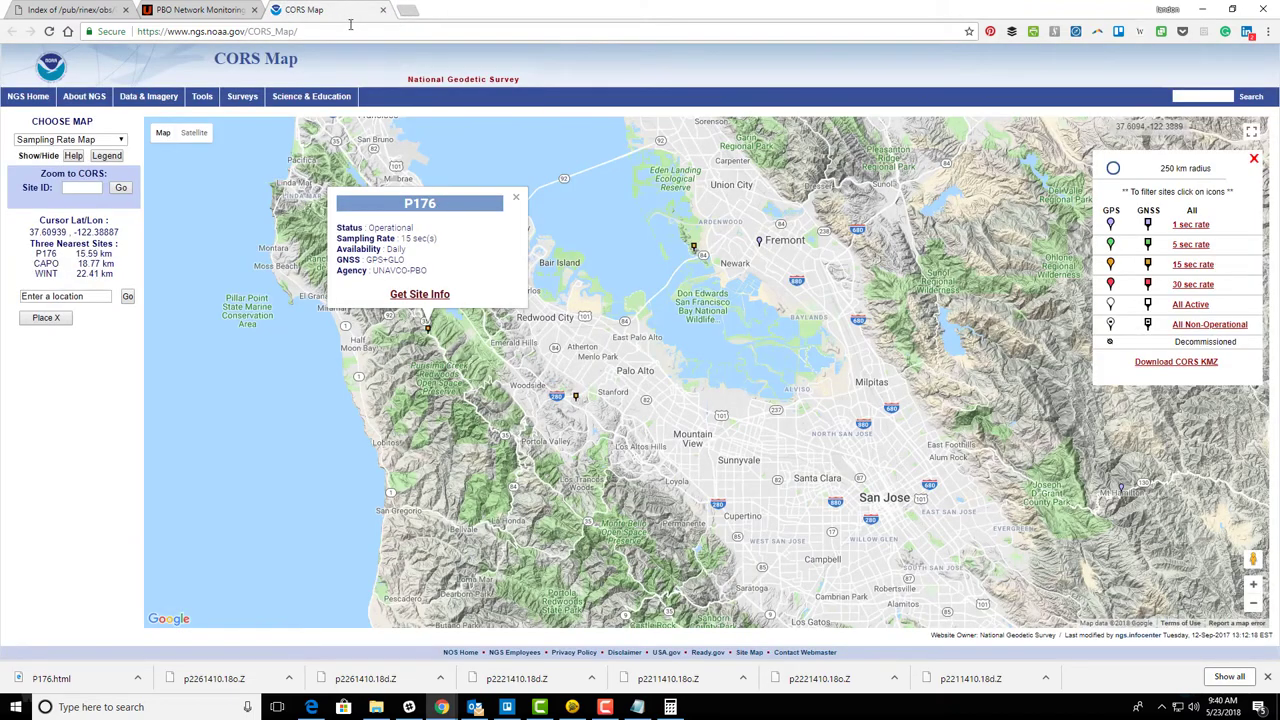
click(382, 10)
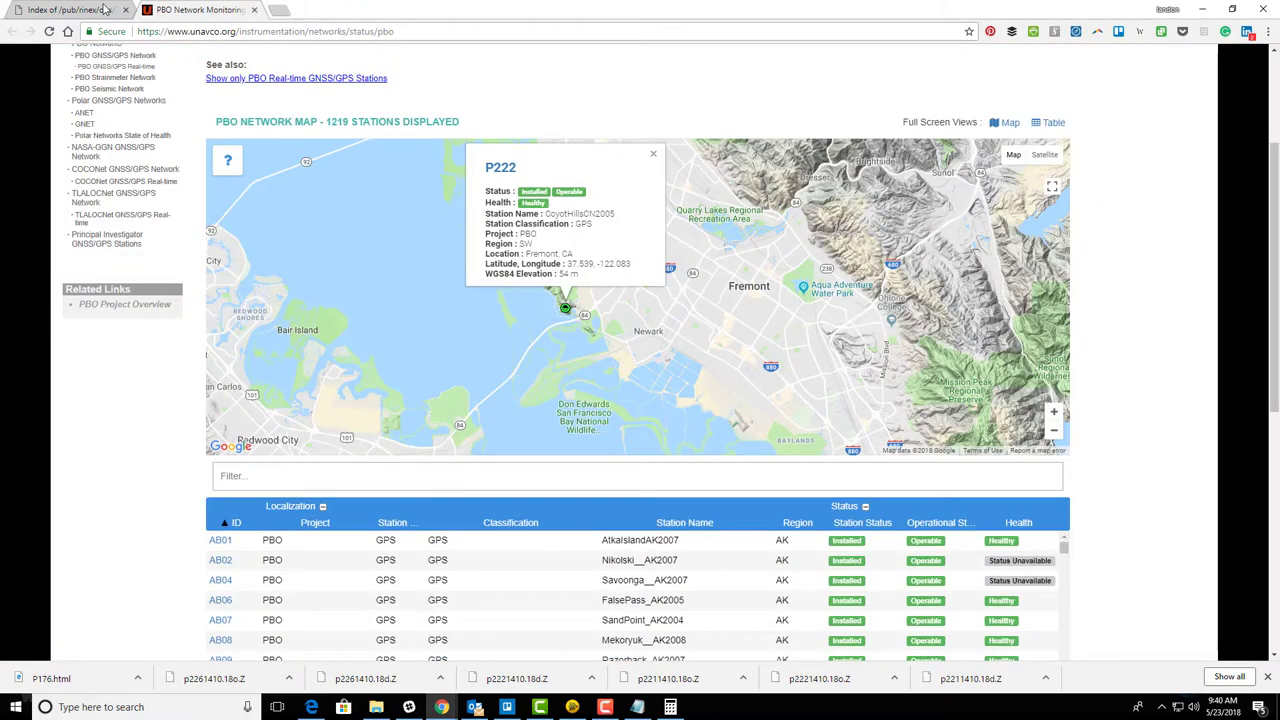
click(70, 10)
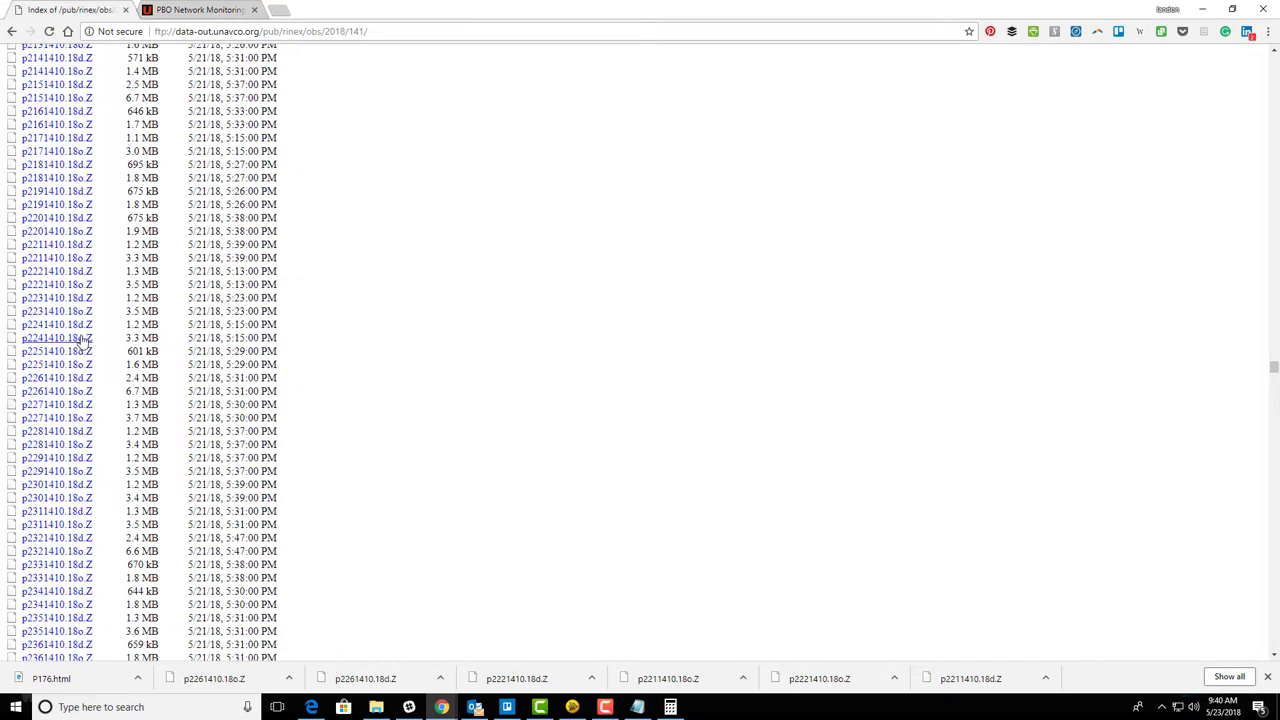
scroll(113, 277, up, 3)
scroll(113, 277, up, 7)
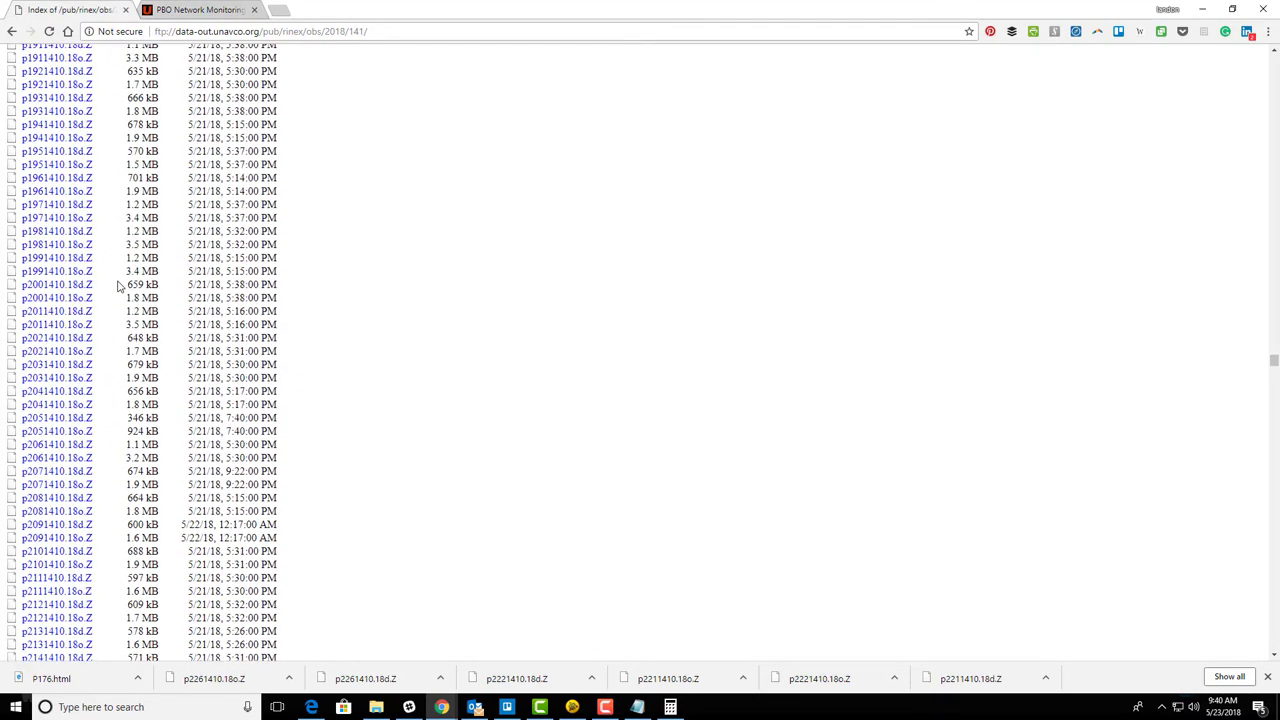
scroll(97, 279, down, 2)
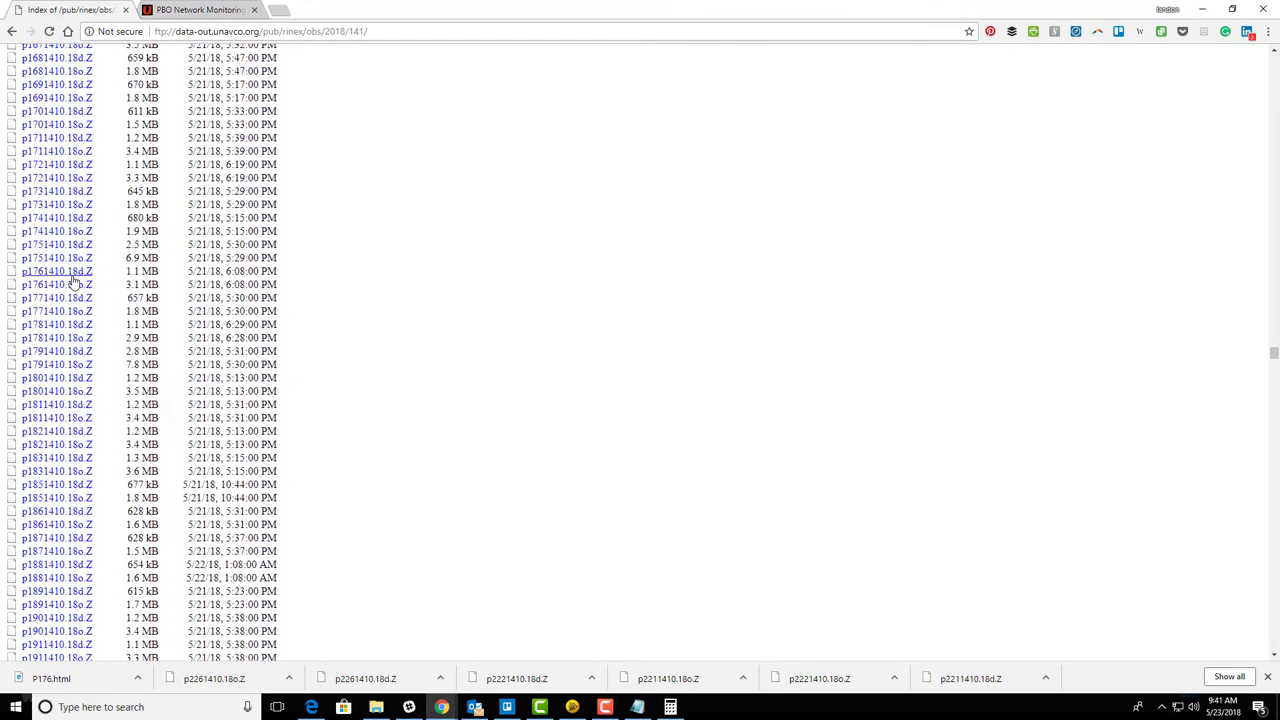
Save p1761410.18d.Z into the job's Import\GNSS\PBO folder
right_click(63, 274)
click(122, 338)
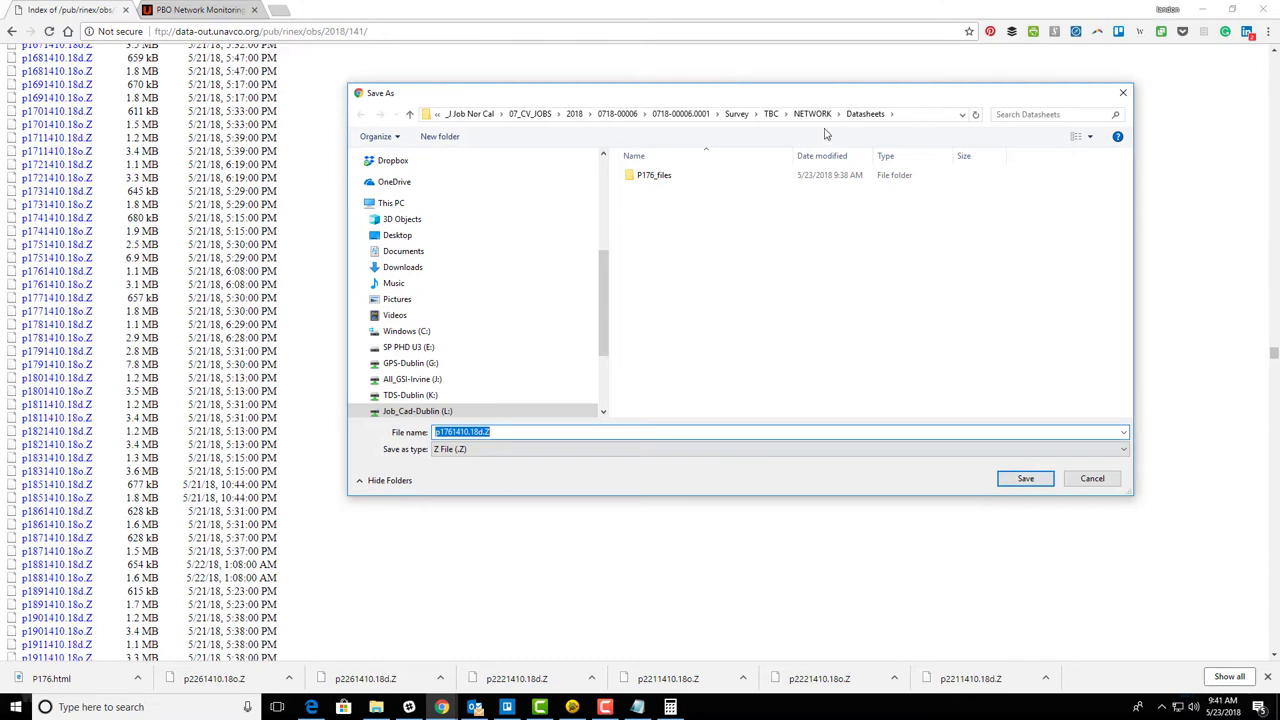
click(812, 114)
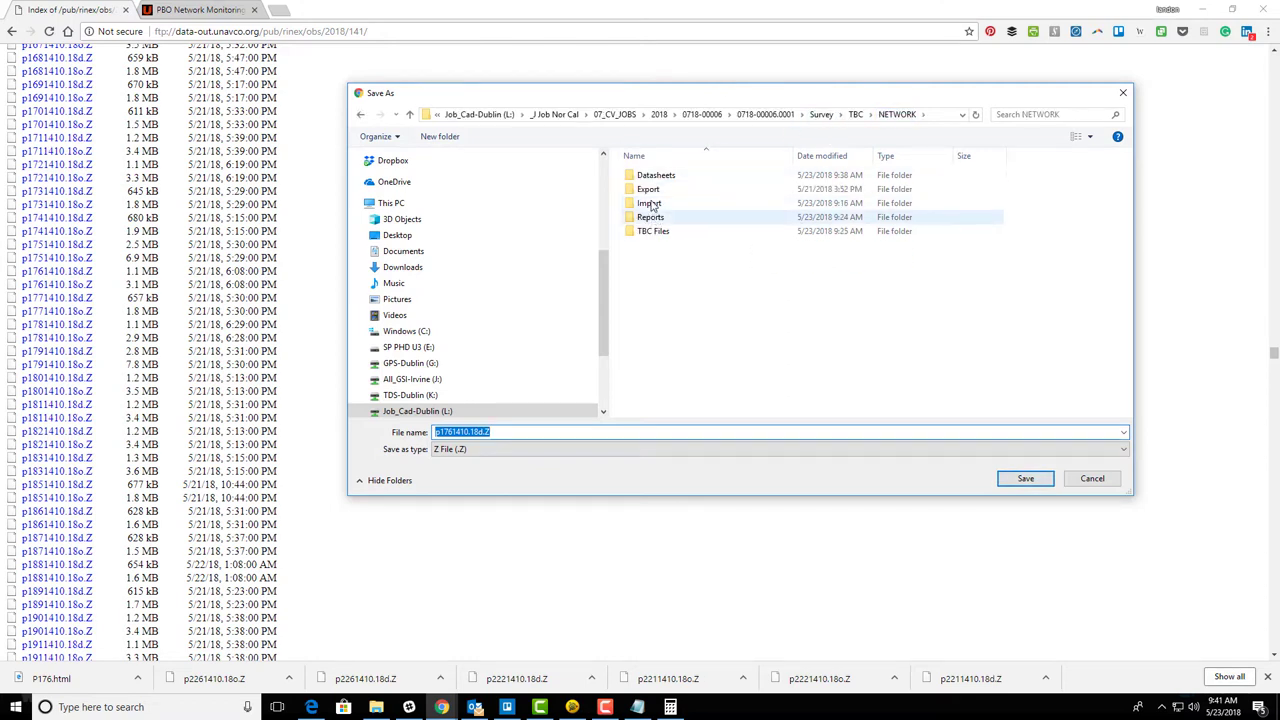
double_click(655, 206)
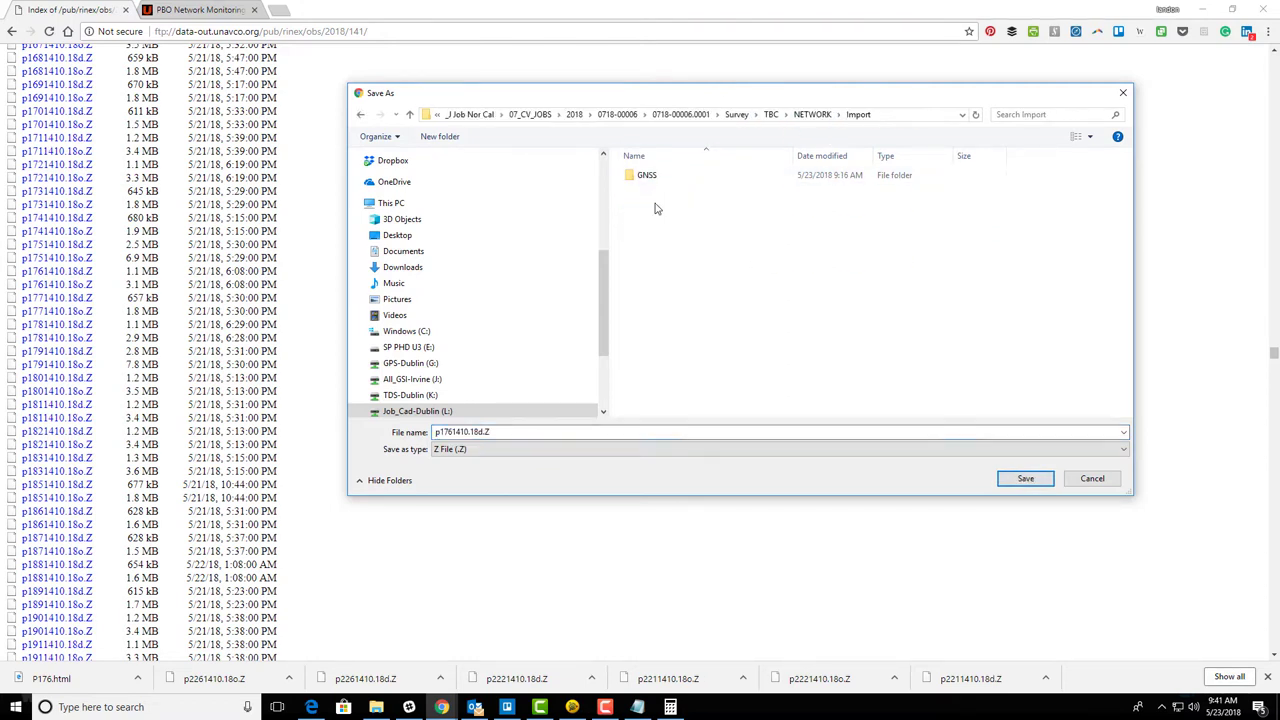
double_click(650, 177)
double_click(650, 177)
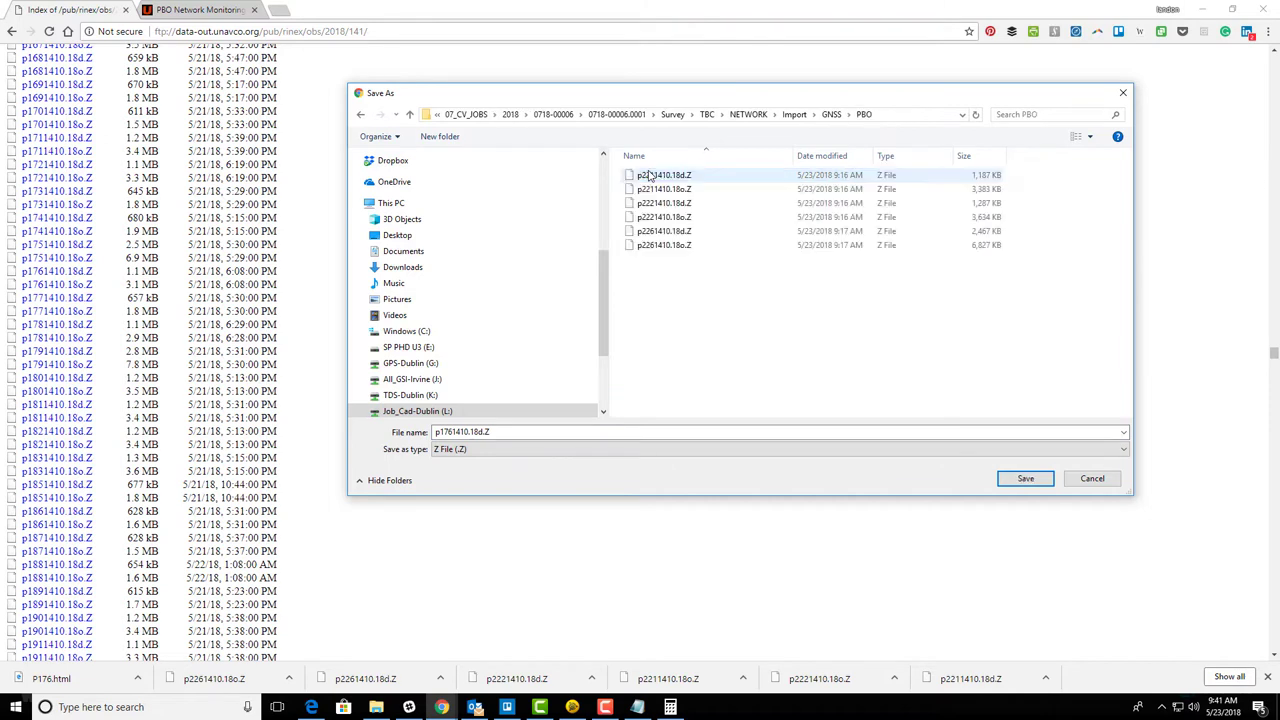
click(1025, 478)
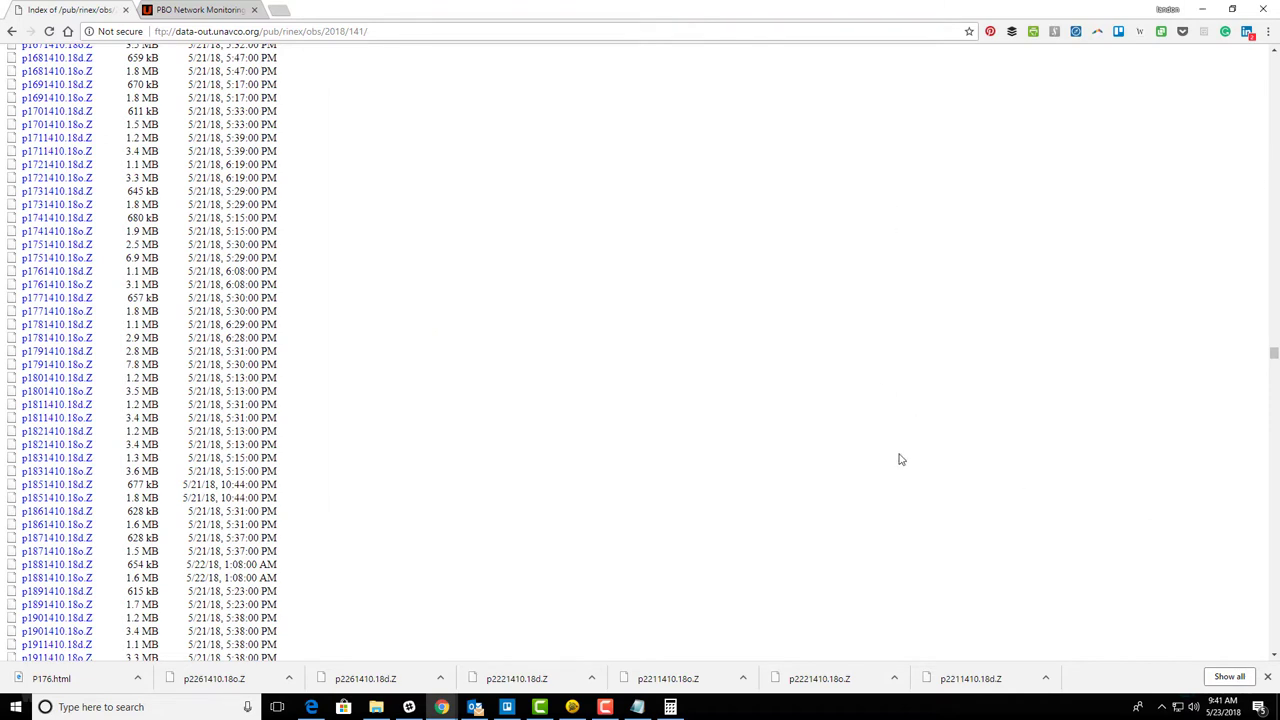
Save the P176 observation file p1761410.18o.Z into the same PBO folder
right_click(84, 280)
click(103, 349)
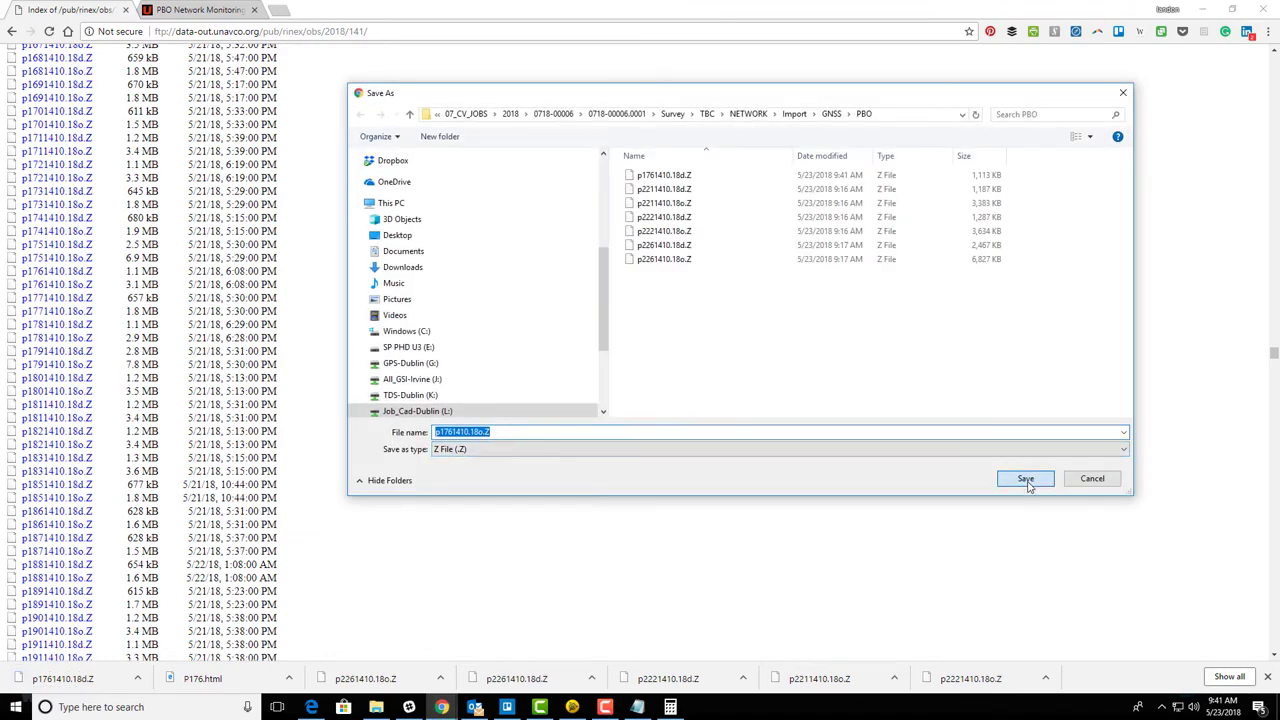
click(1030, 478)
Minimize the browser and note, bring up Trimble Business Center, and close Calculator
click(1202, 9)
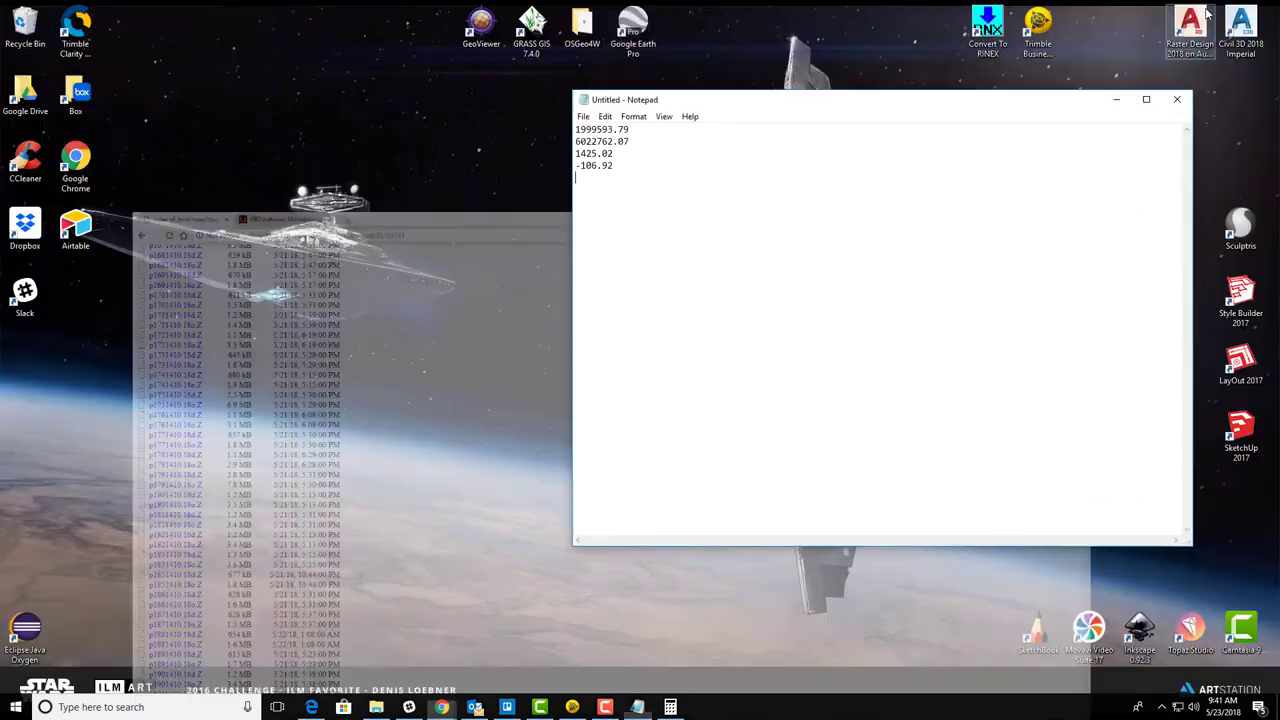
click(1116, 99)
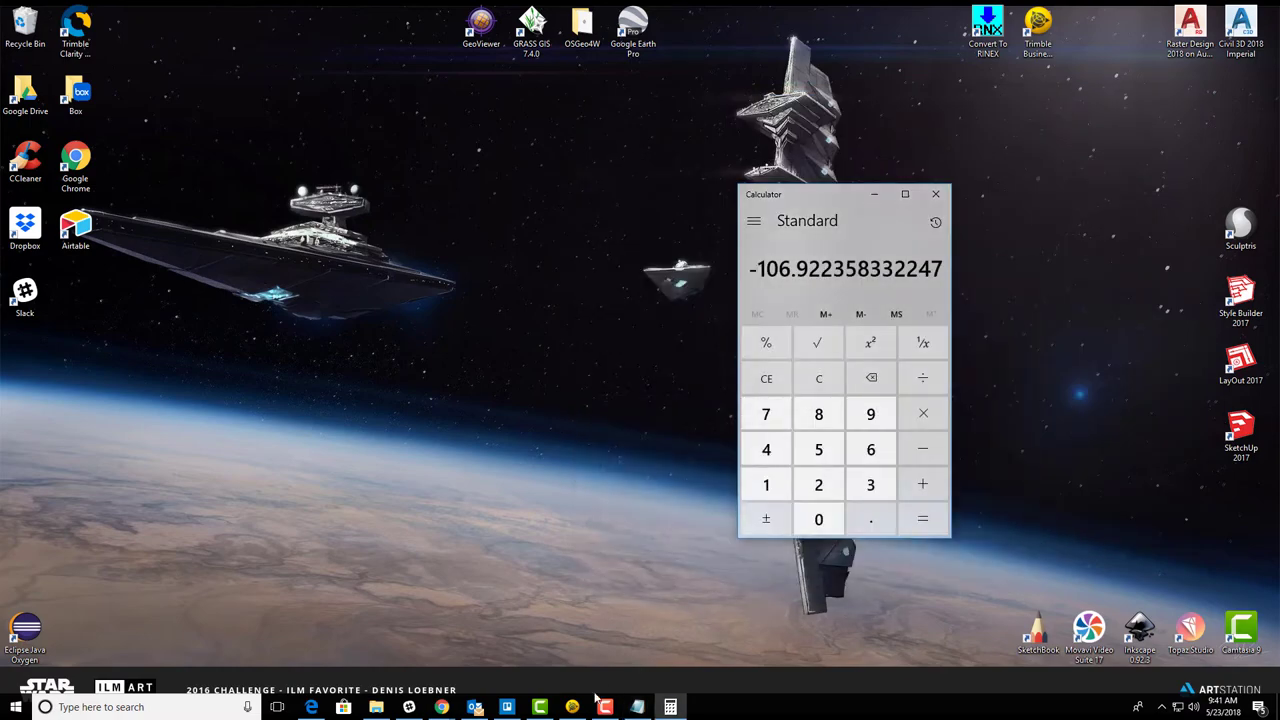
click(572, 707)
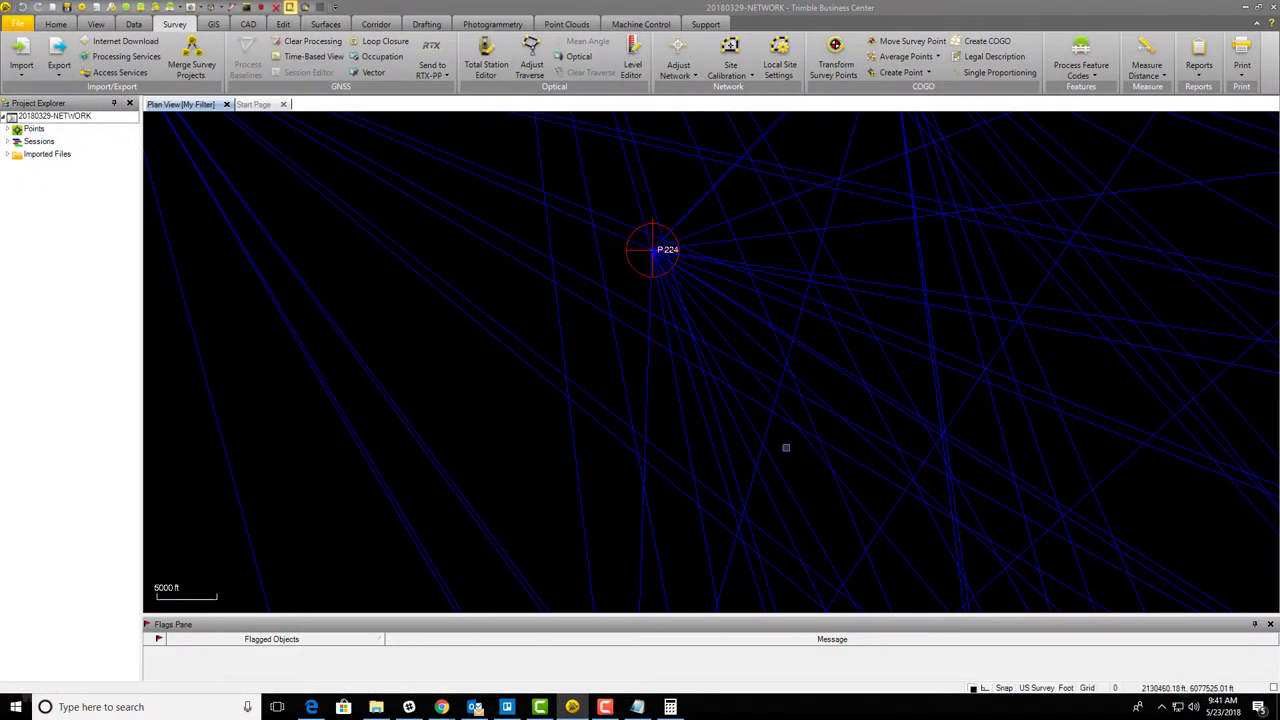
click(670, 707)
click(935, 194)
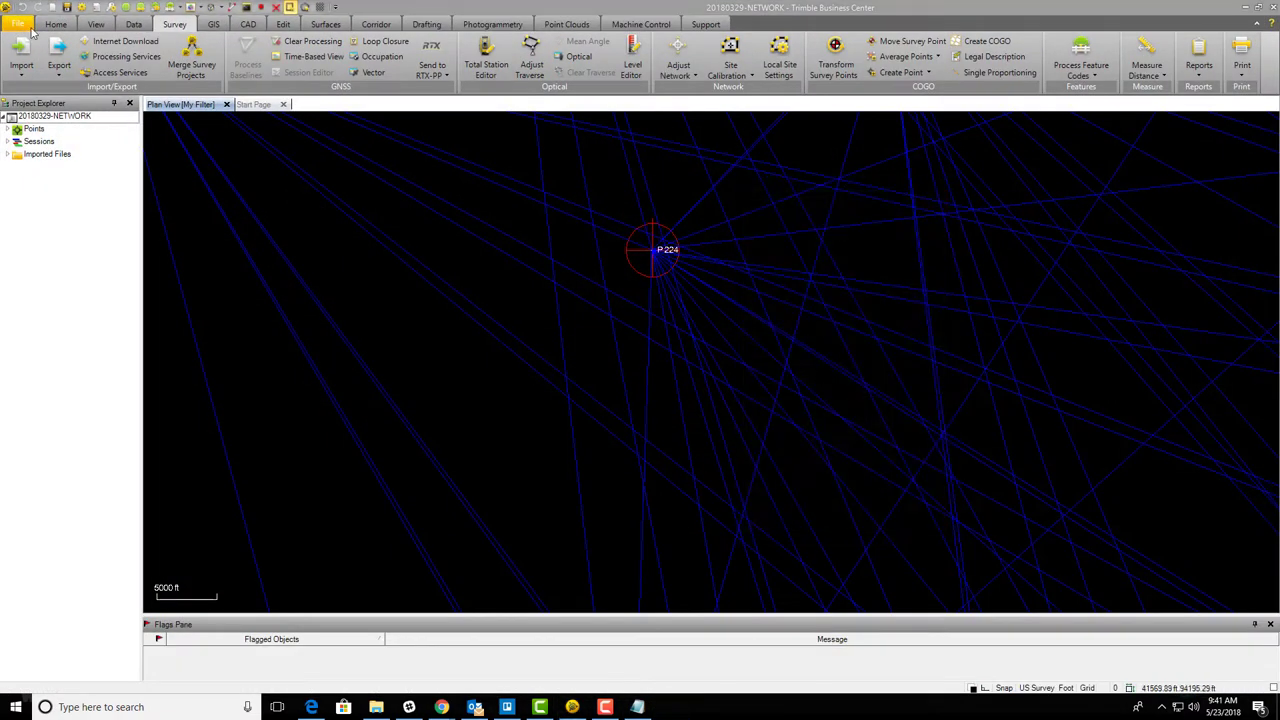
Open the recent 0718-00006-NETWORK project and import P176's raw data without RTX-PP
click(20, 25)
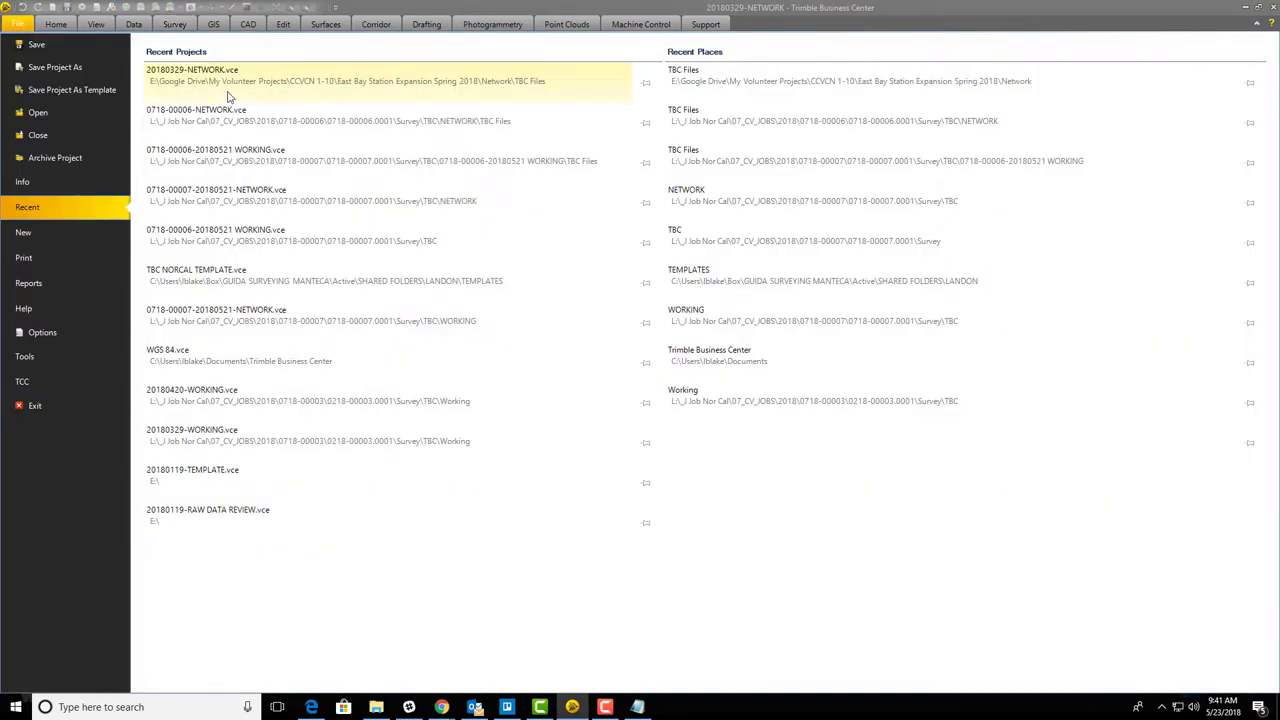
click(229, 127)
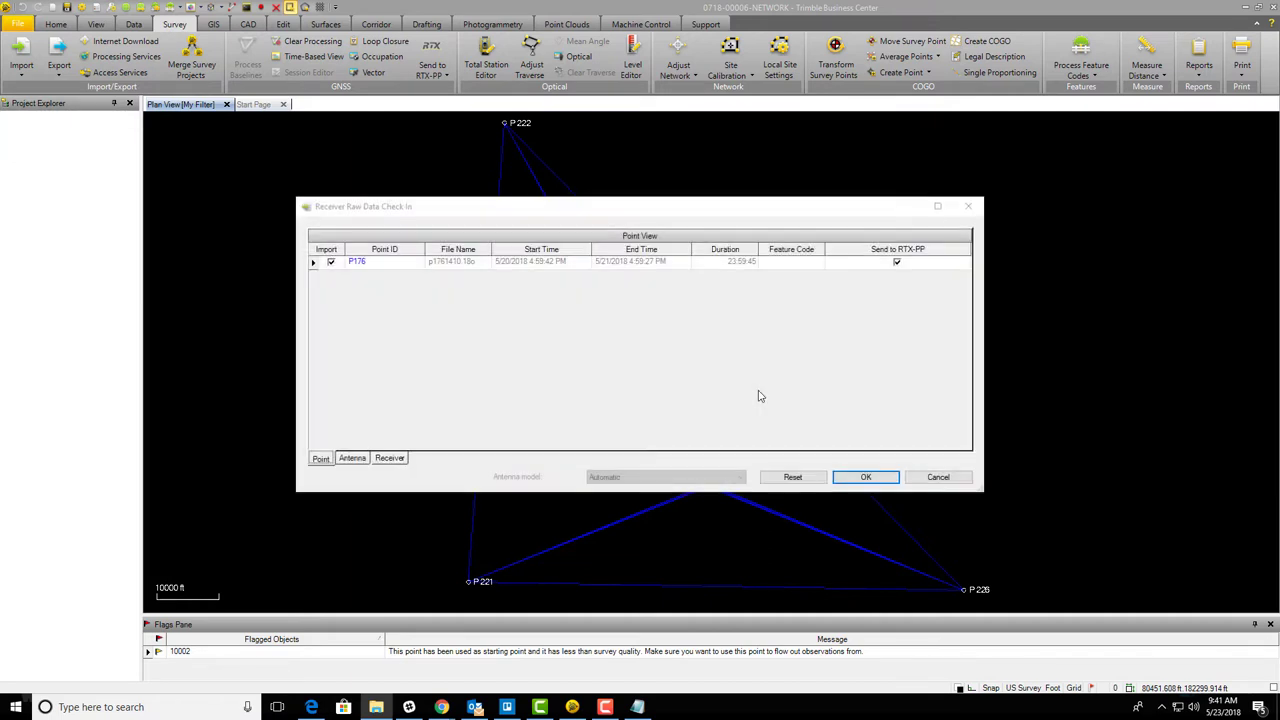
click(896, 262)
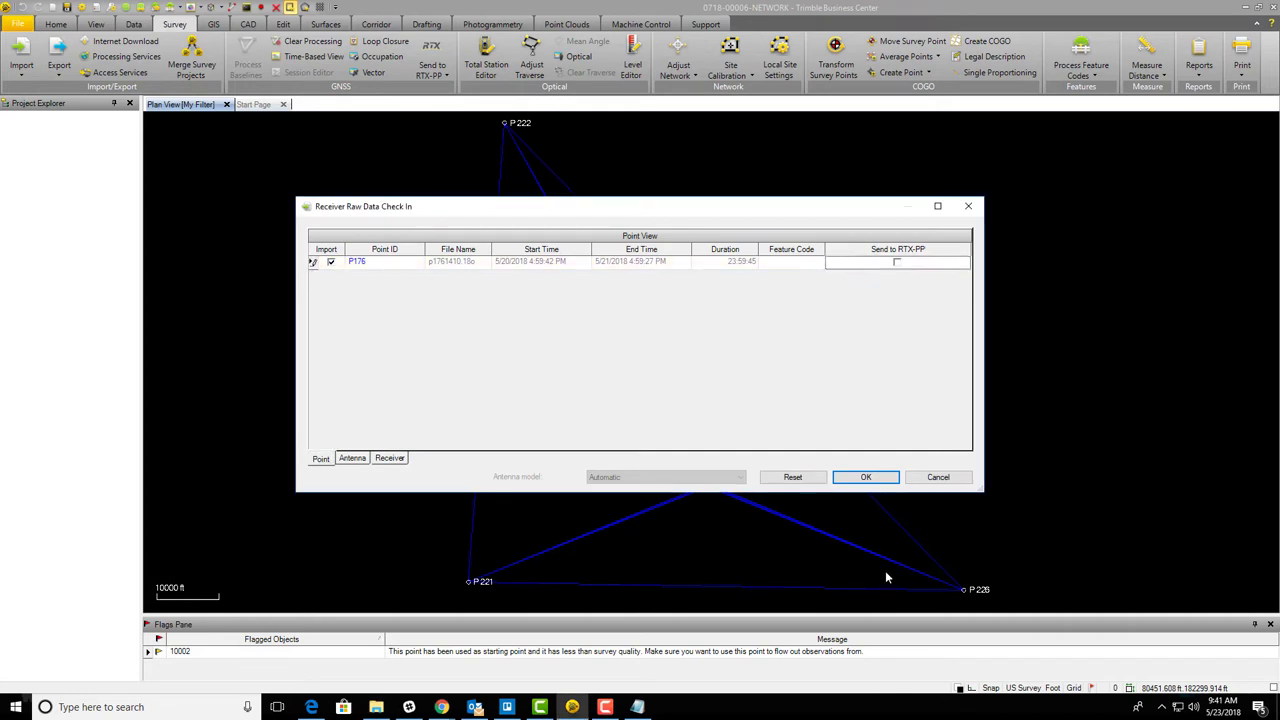
click(865, 480)
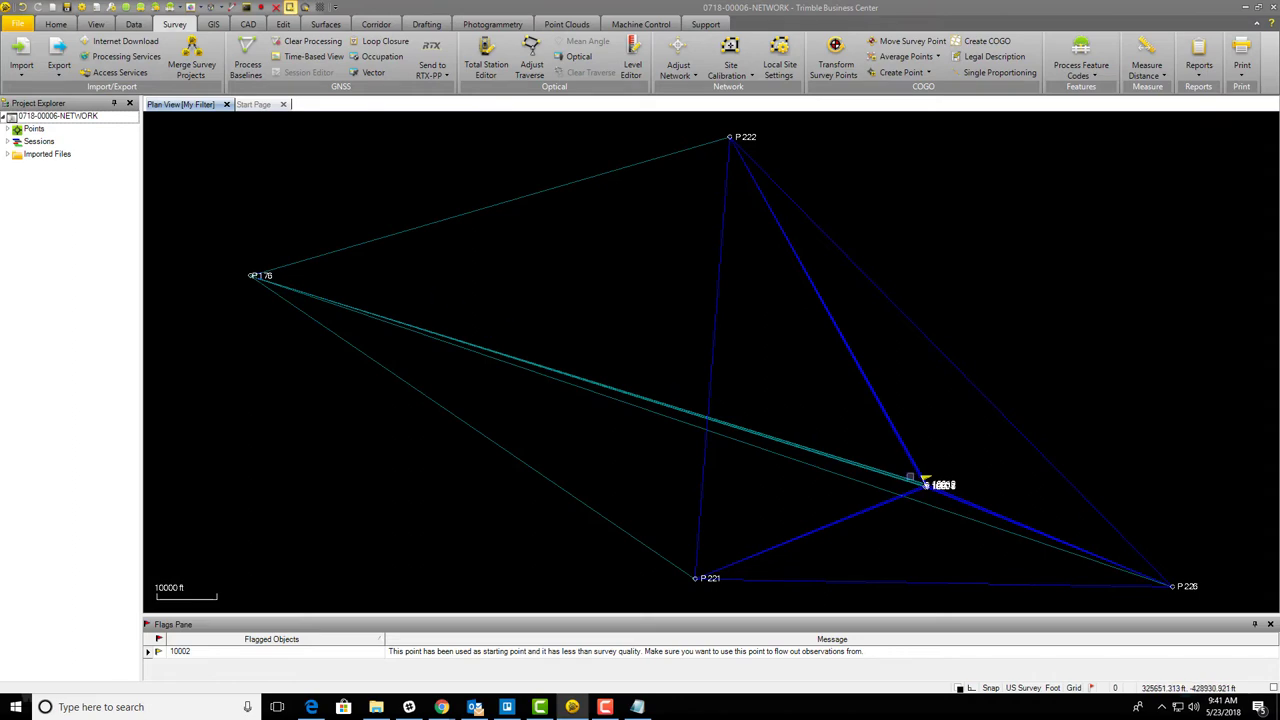
Box-select the observation lines to P176 and process those baselines
scroll(910, 478, up, 5)
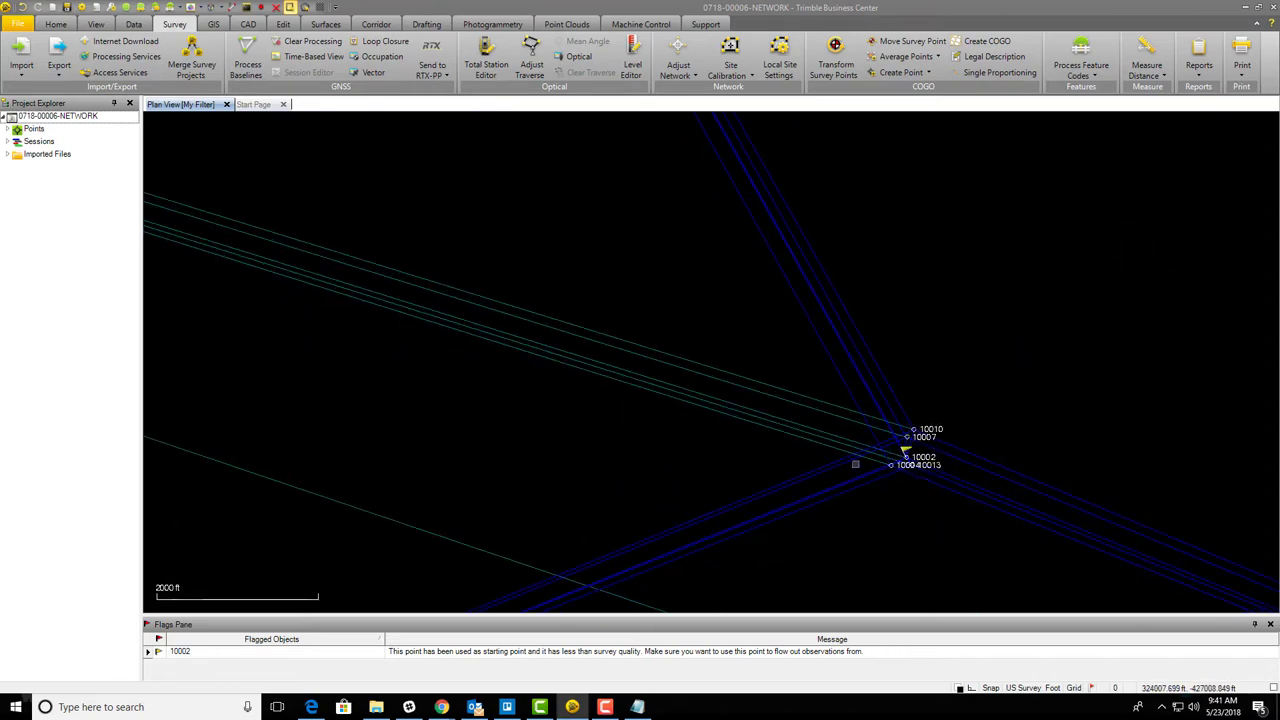
scroll(855, 464, down, 8)
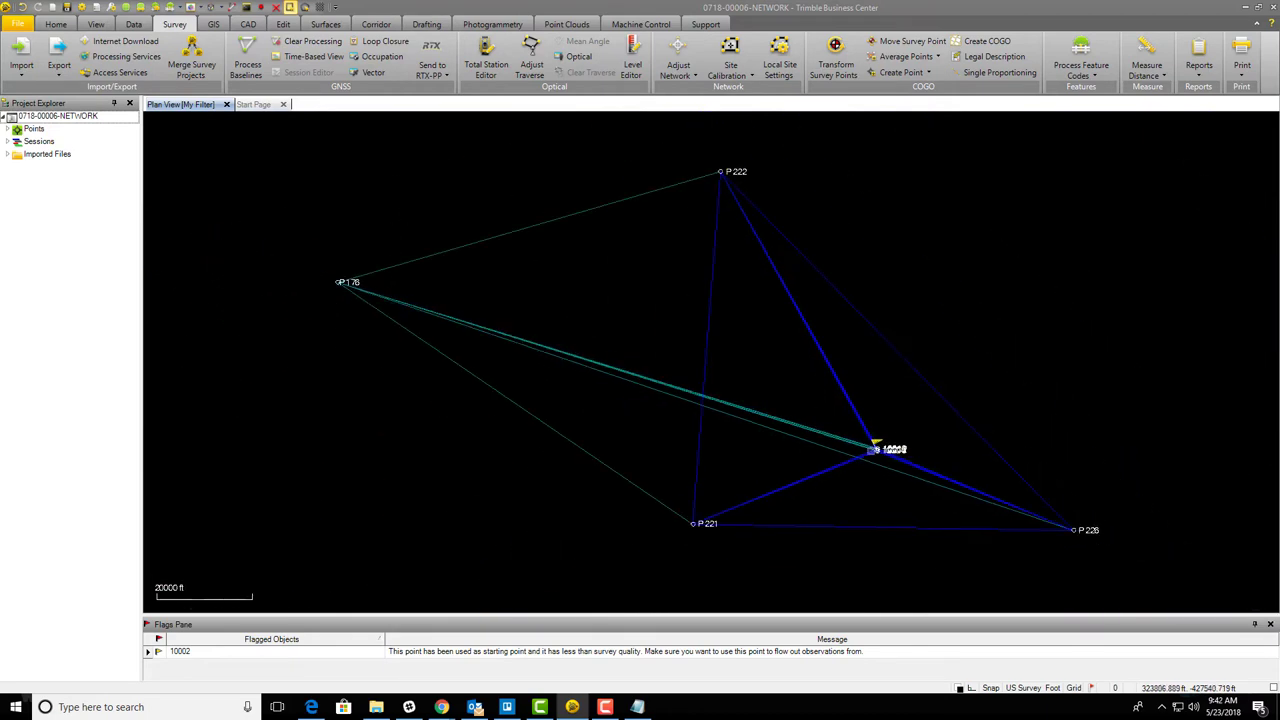
scroll(875, 449, up, 1)
drag(675, 438, 523, 271)
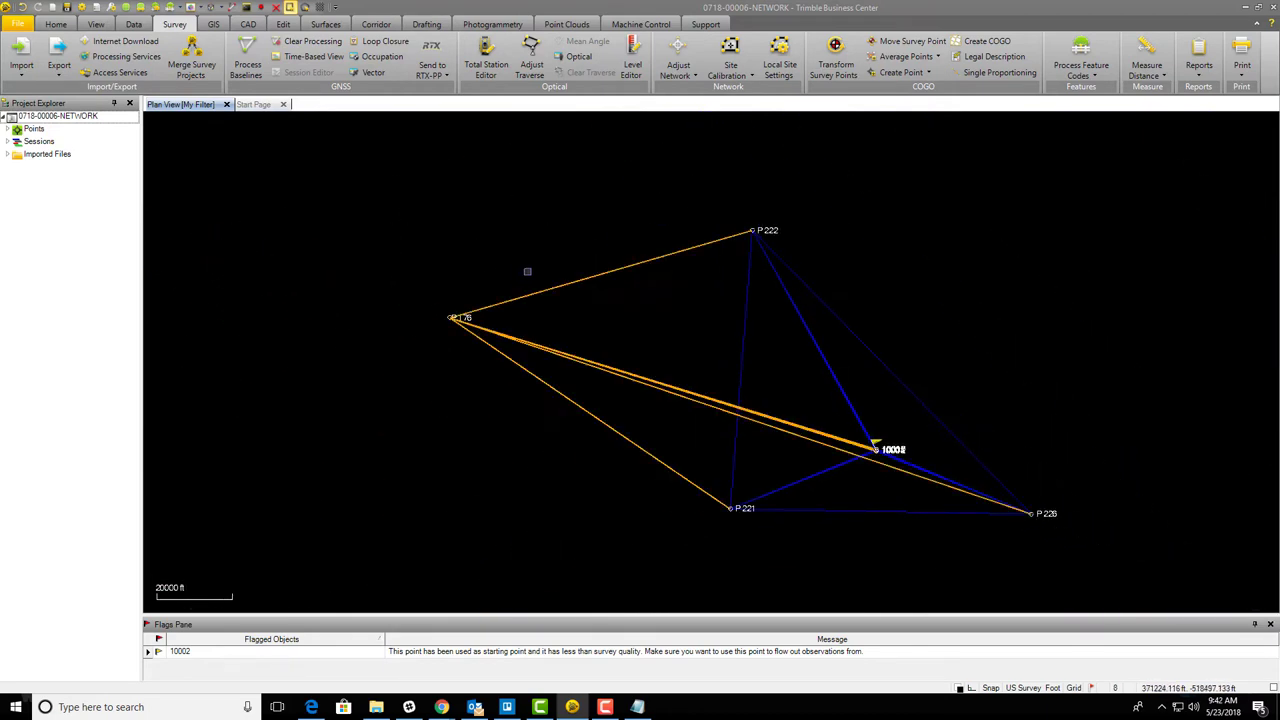
click(245, 66)
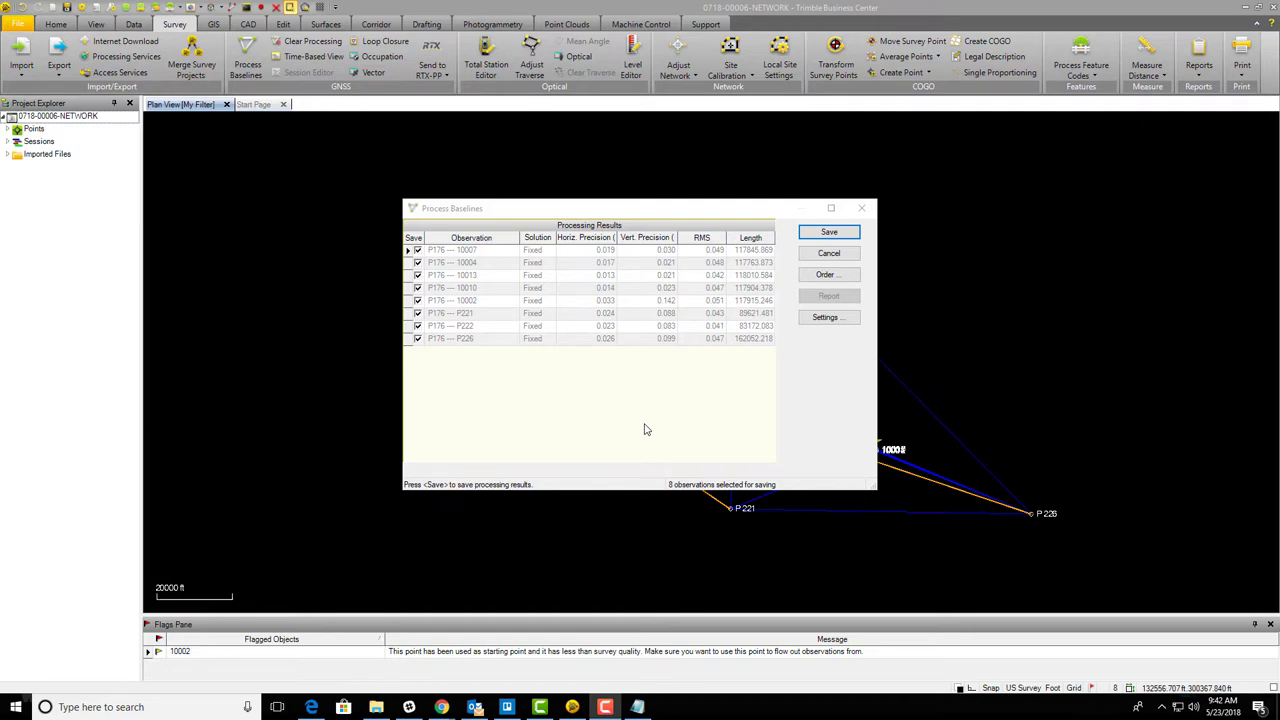
Review the results sorted by horizontal and vertical precision, then save them
click(610, 240)
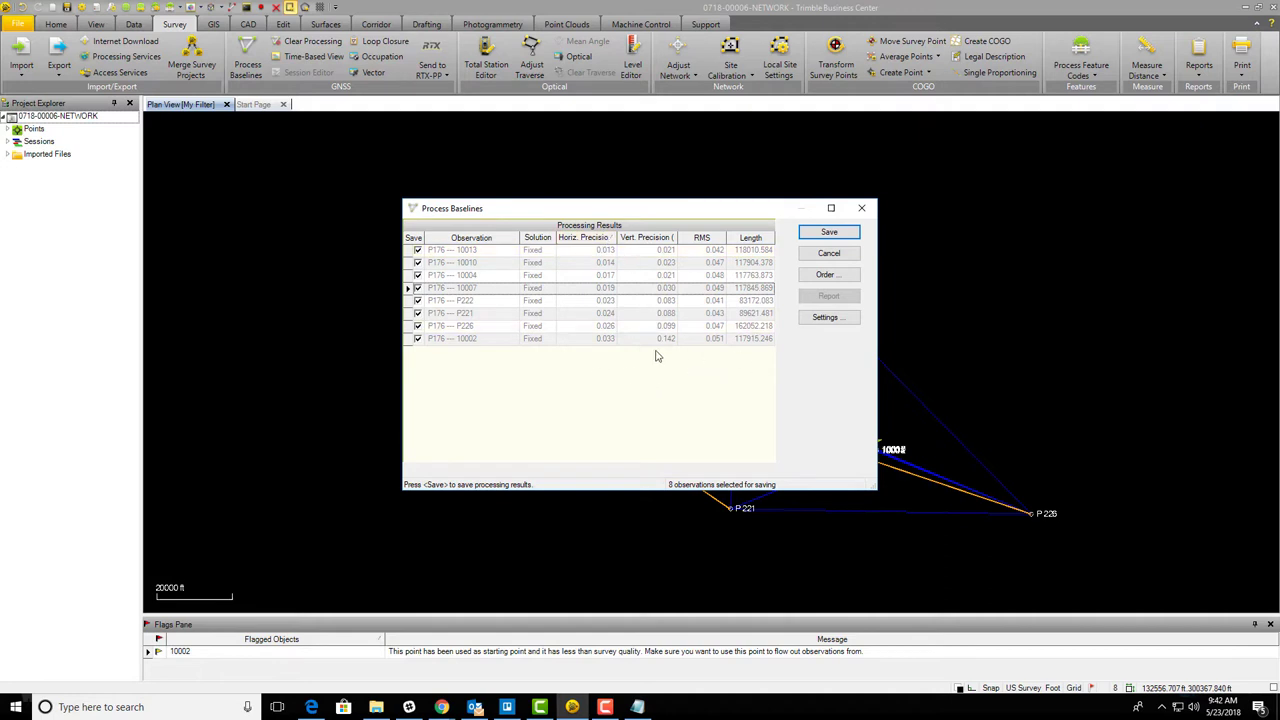
click(660, 239)
click(644, 240)
click(645, 240)
click(843, 240)
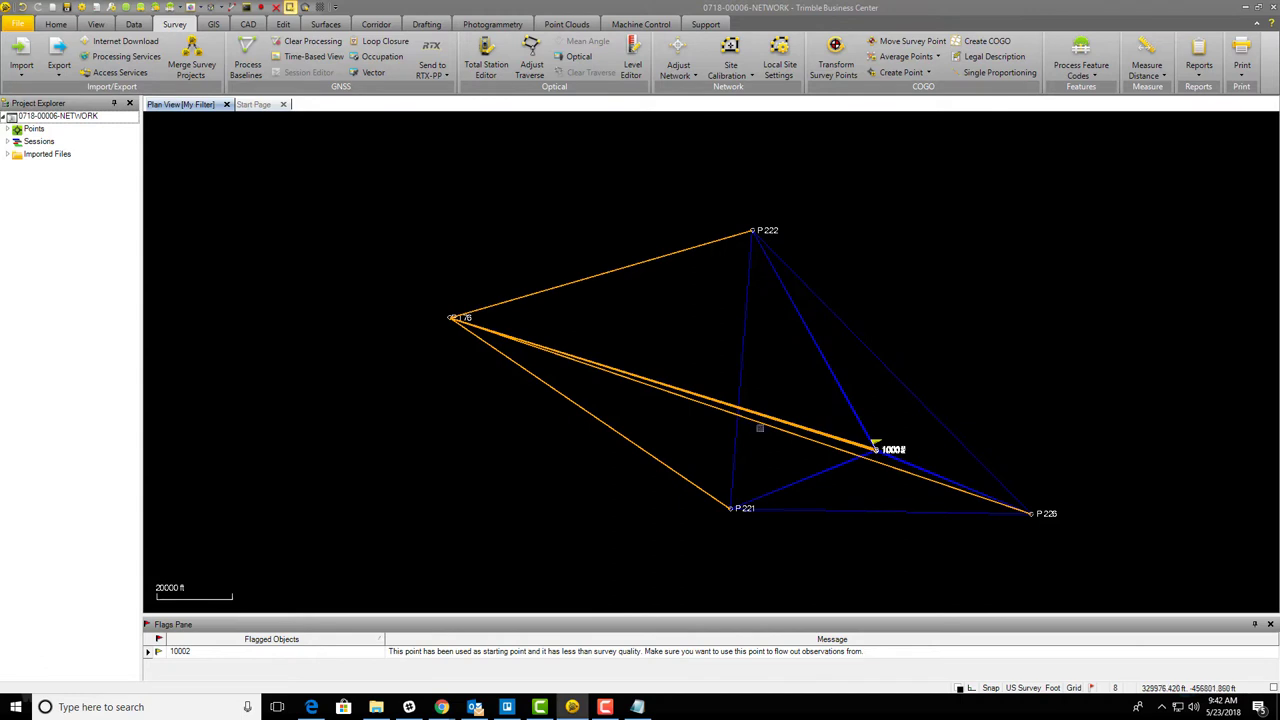
click(645, 419)
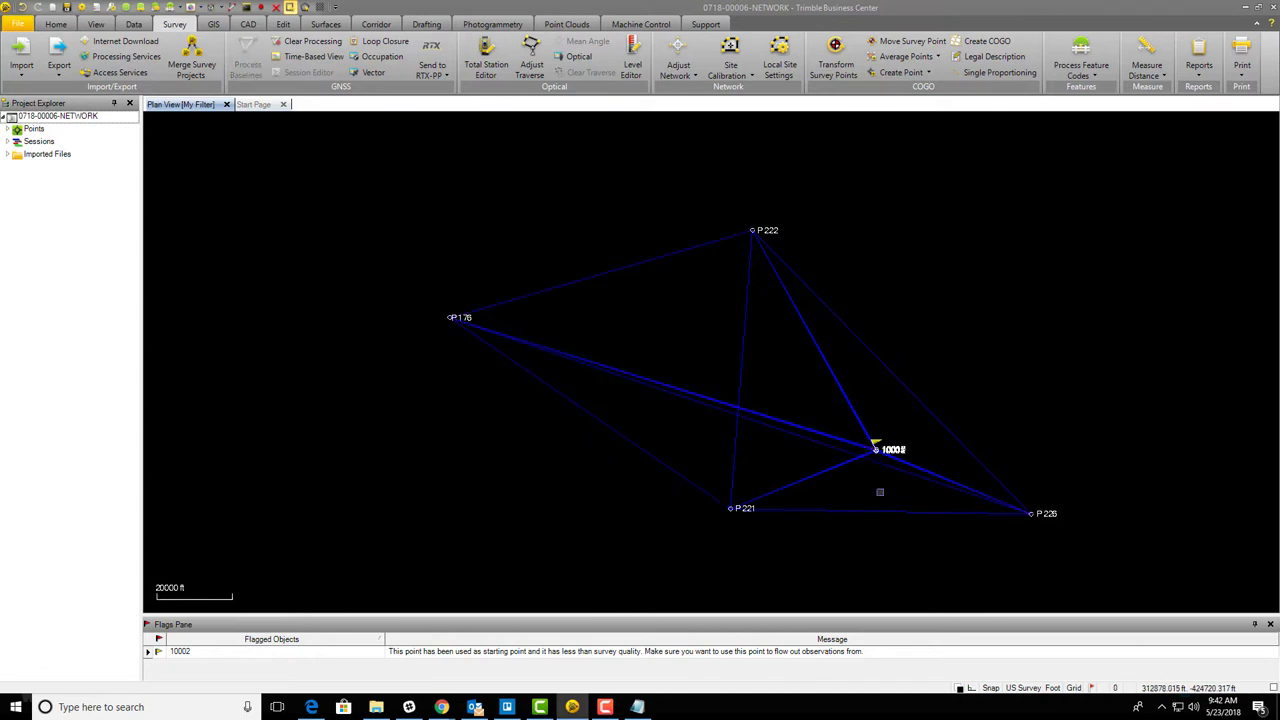
Print the GNSS loop closure report via Microsoft Print to PDF, replacing the old file
click(386, 42)
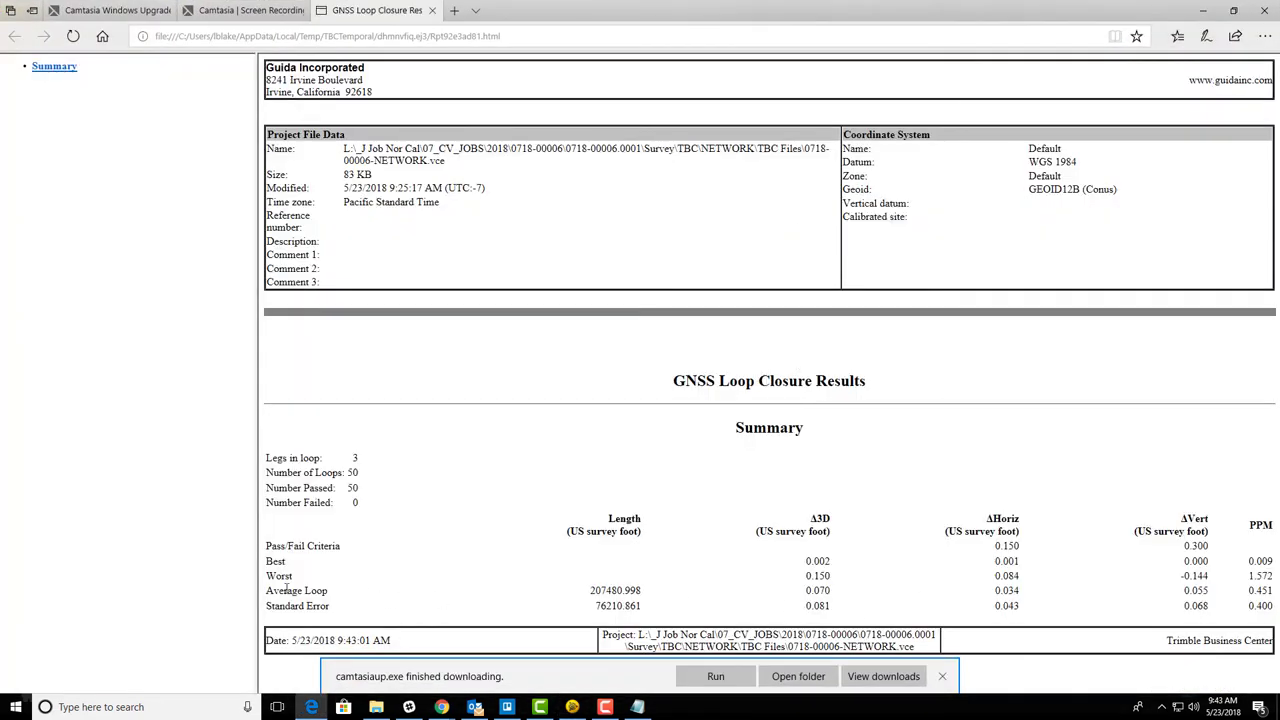
drag(257, 601, 1268, 596)
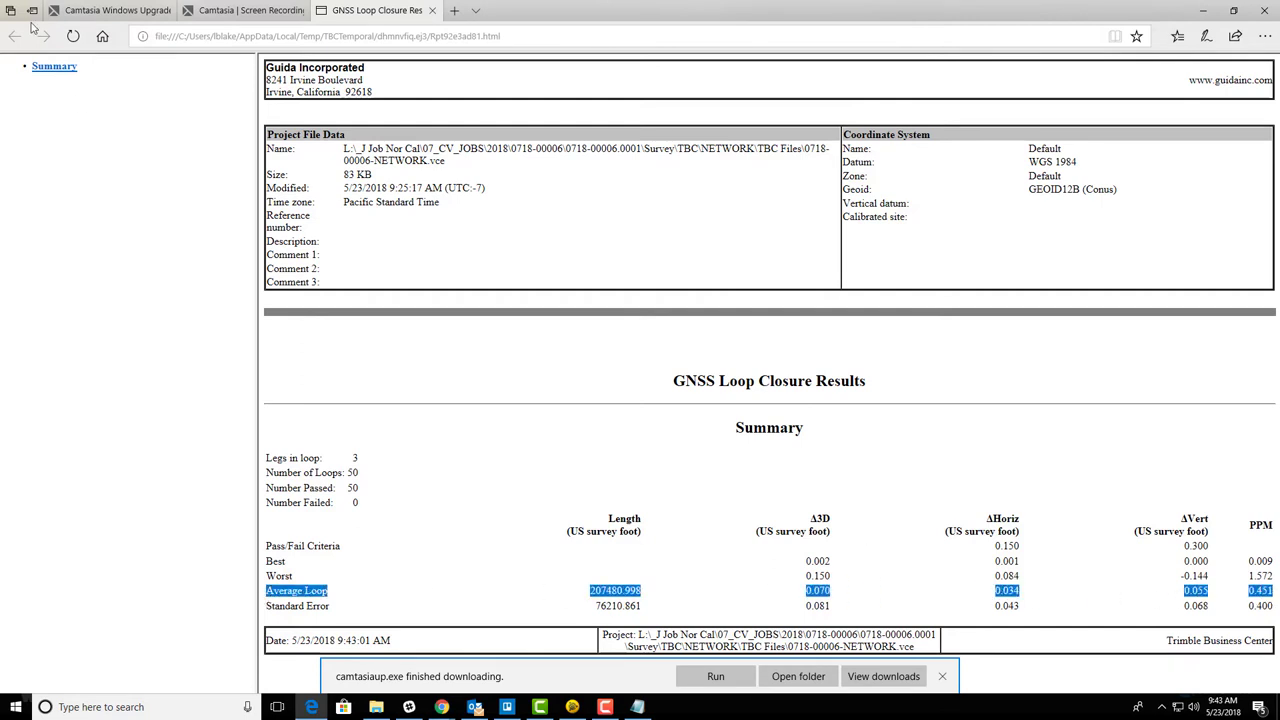
right_click(829, 342)
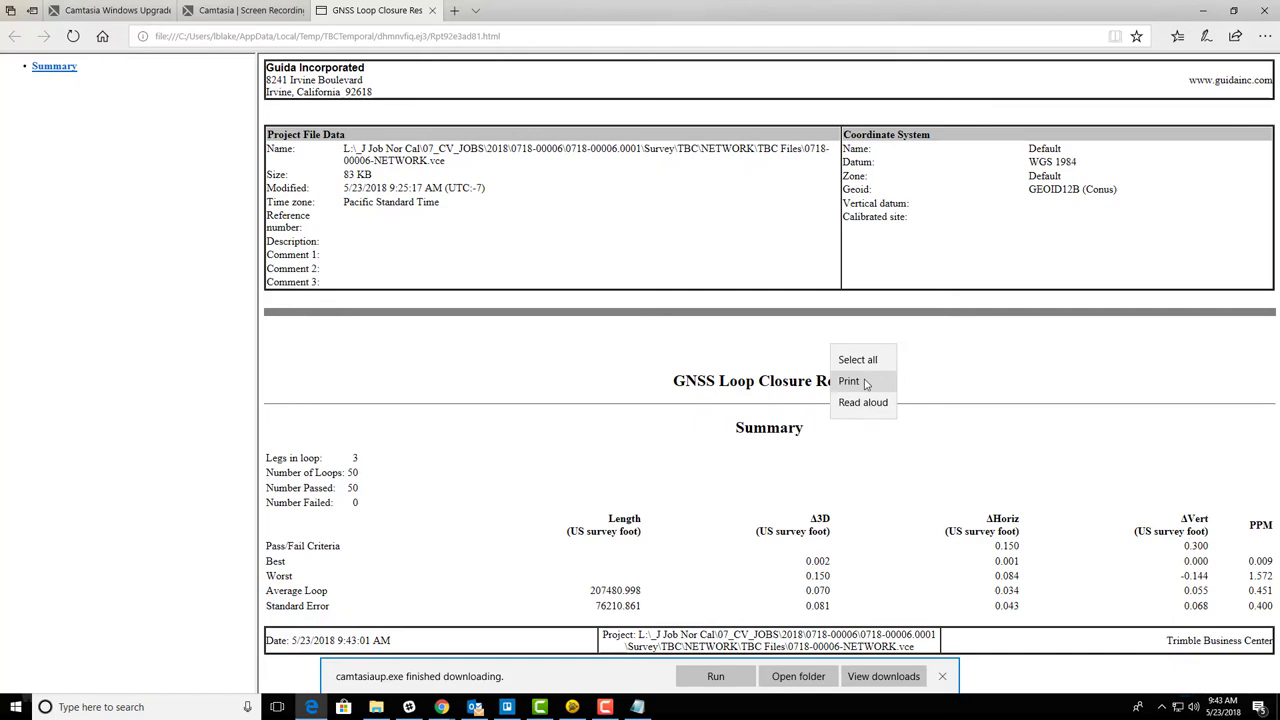
click(850, 382)
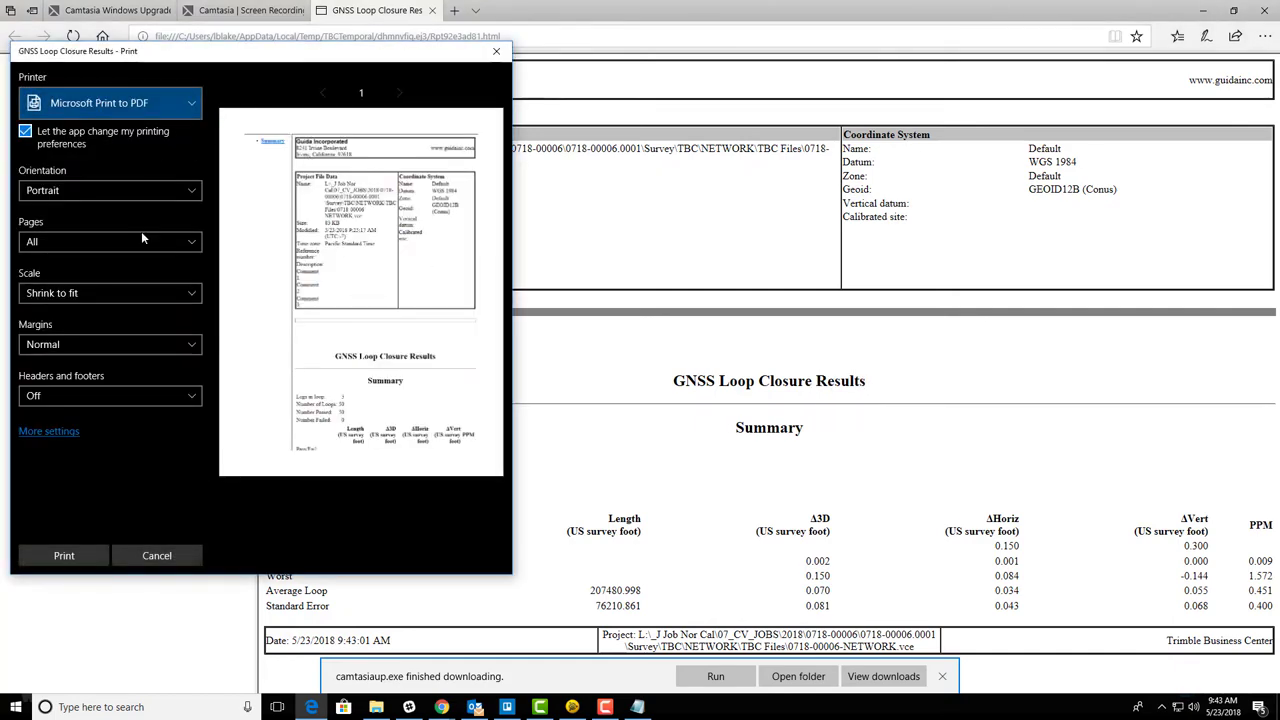
click(64, 556)
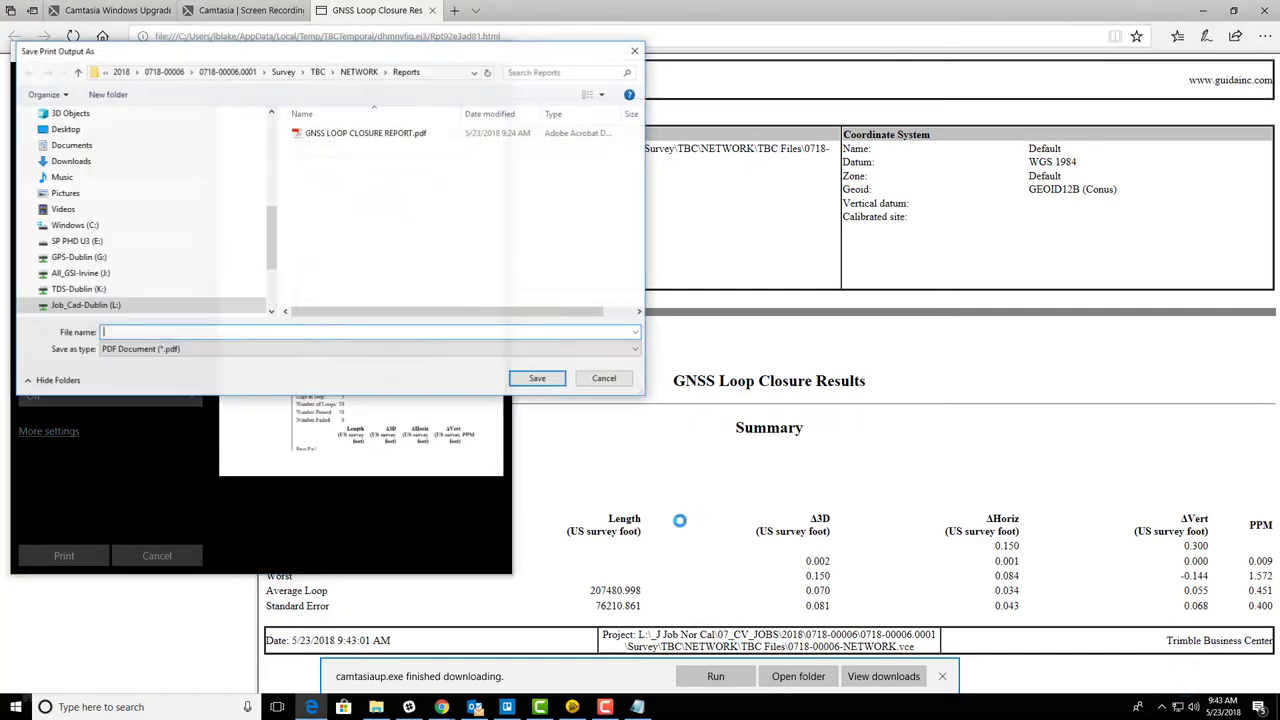
click(540, 378)
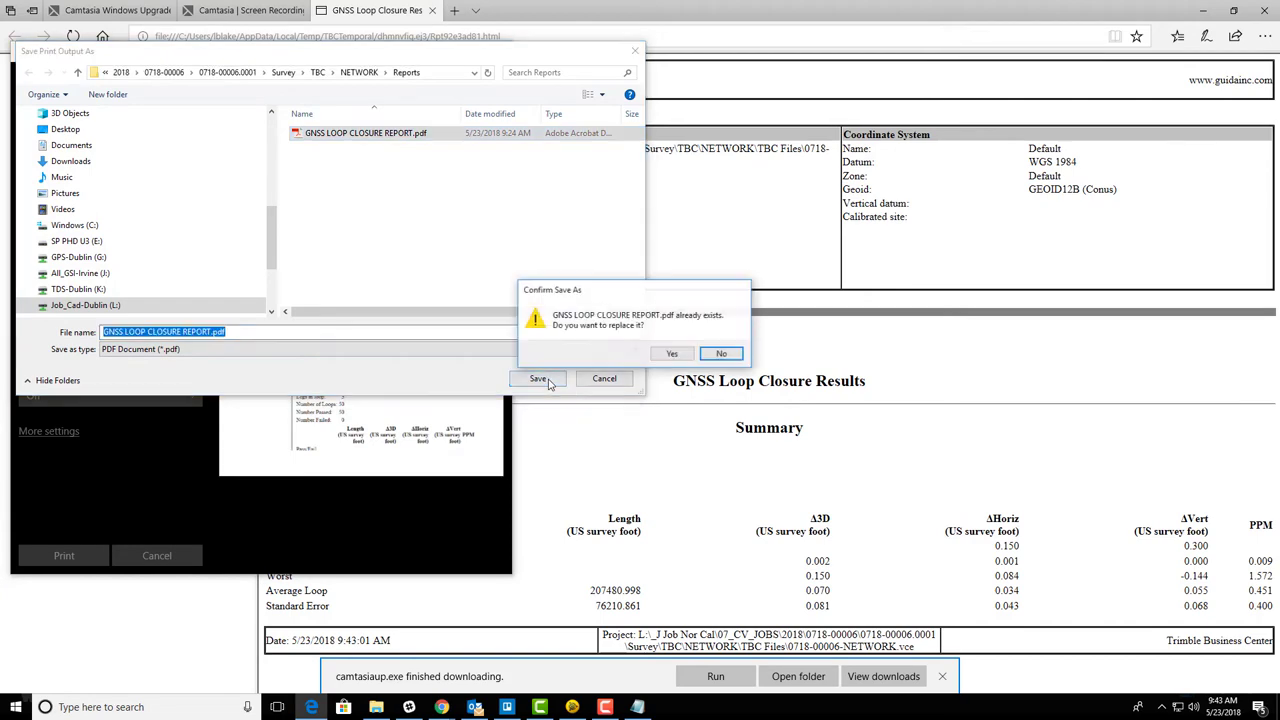
click(679, 358)
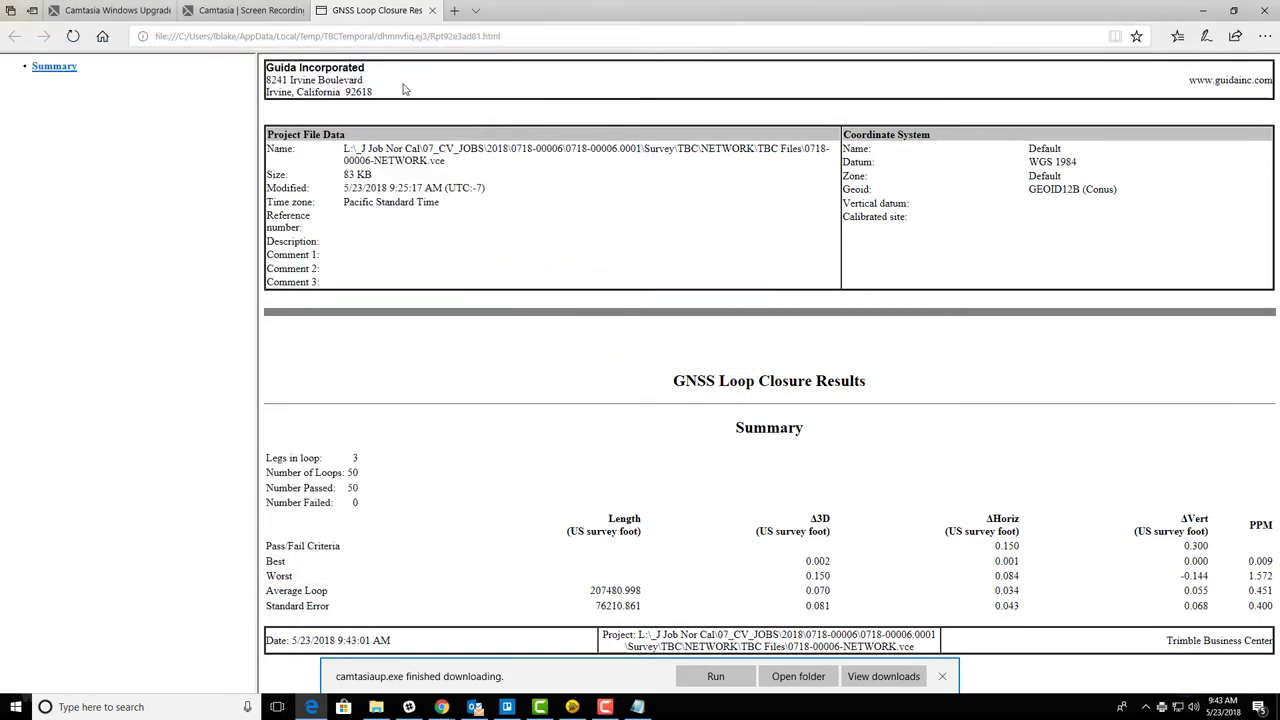
click(432, 10)
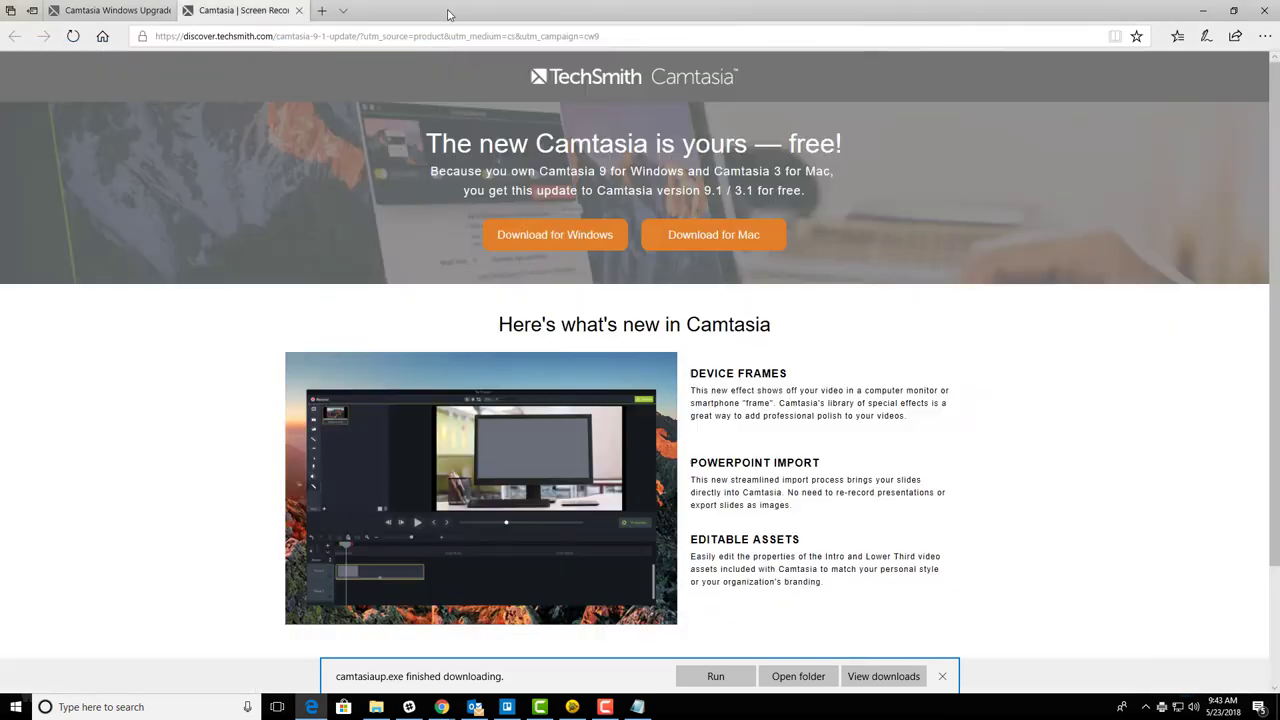
click(1203, 10)
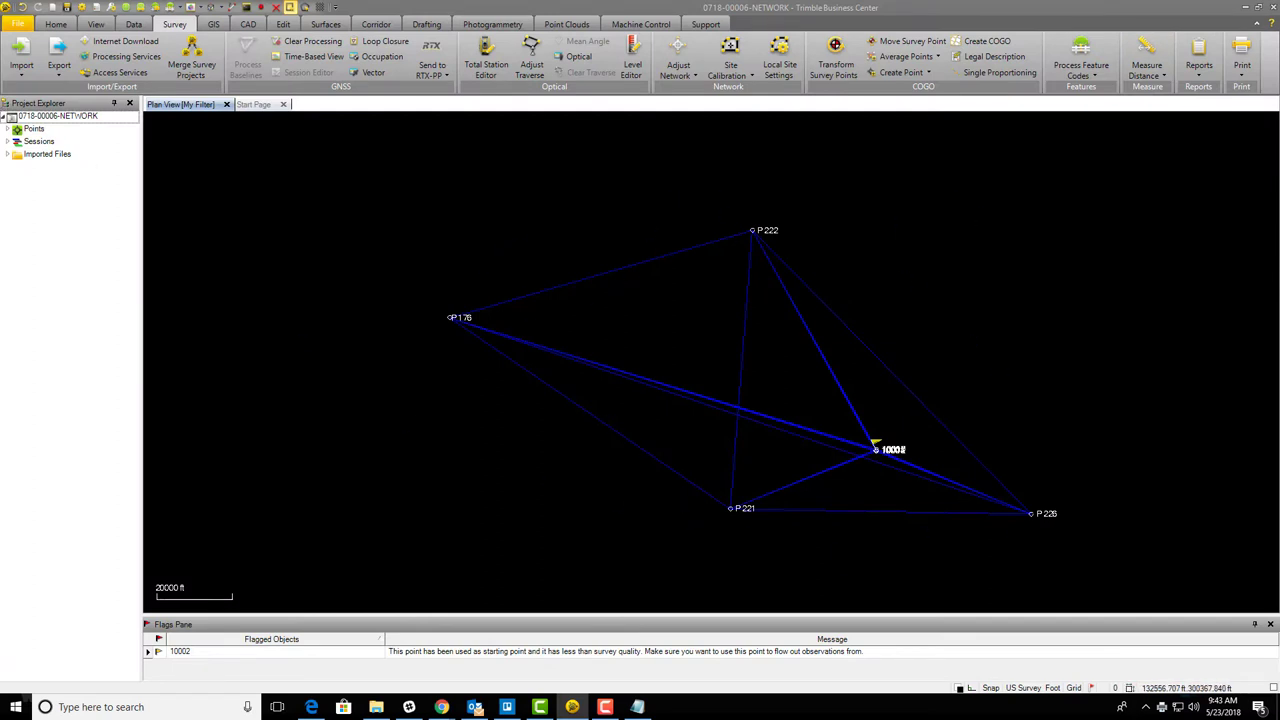
right_click(471, 318)
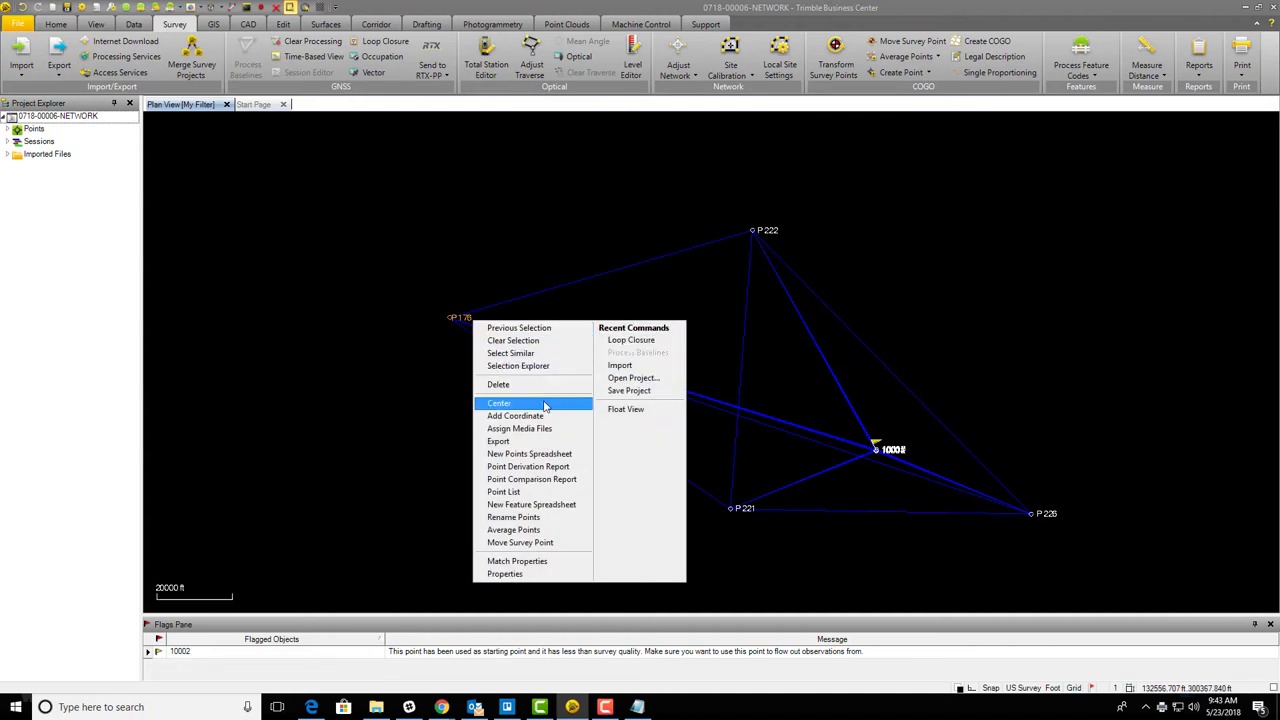
click(522, 574)
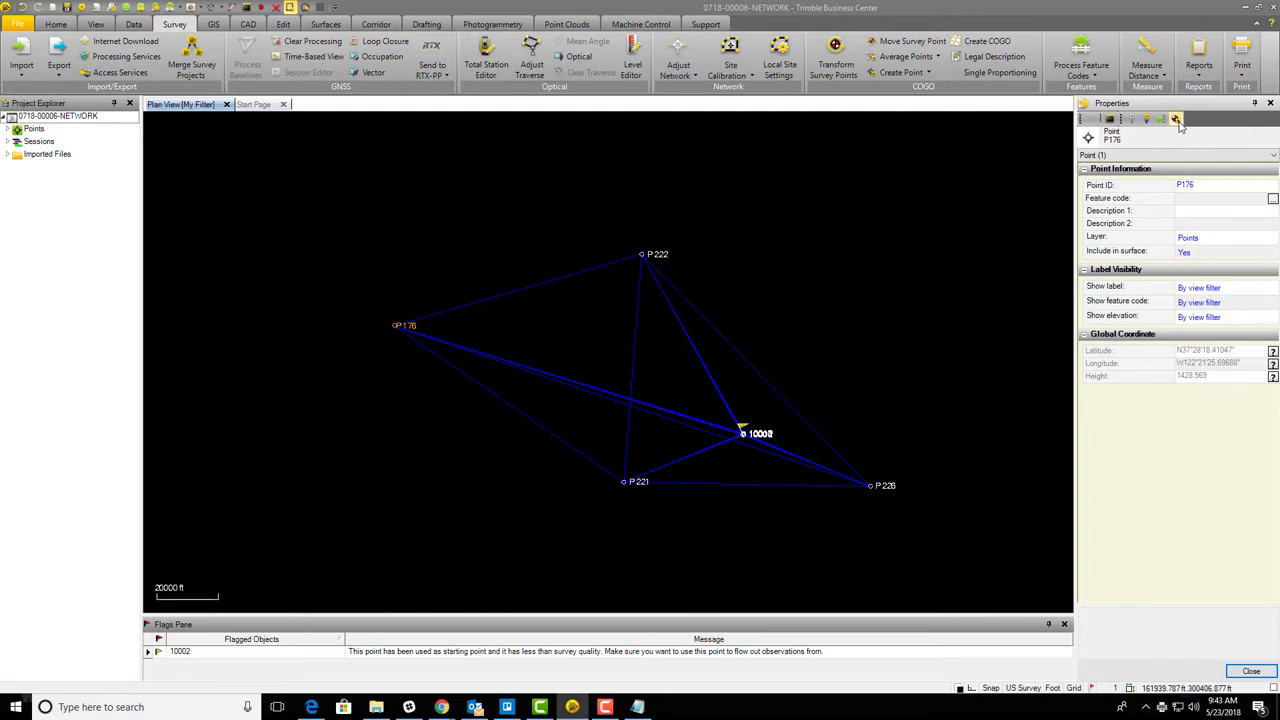
click(1177, 120)
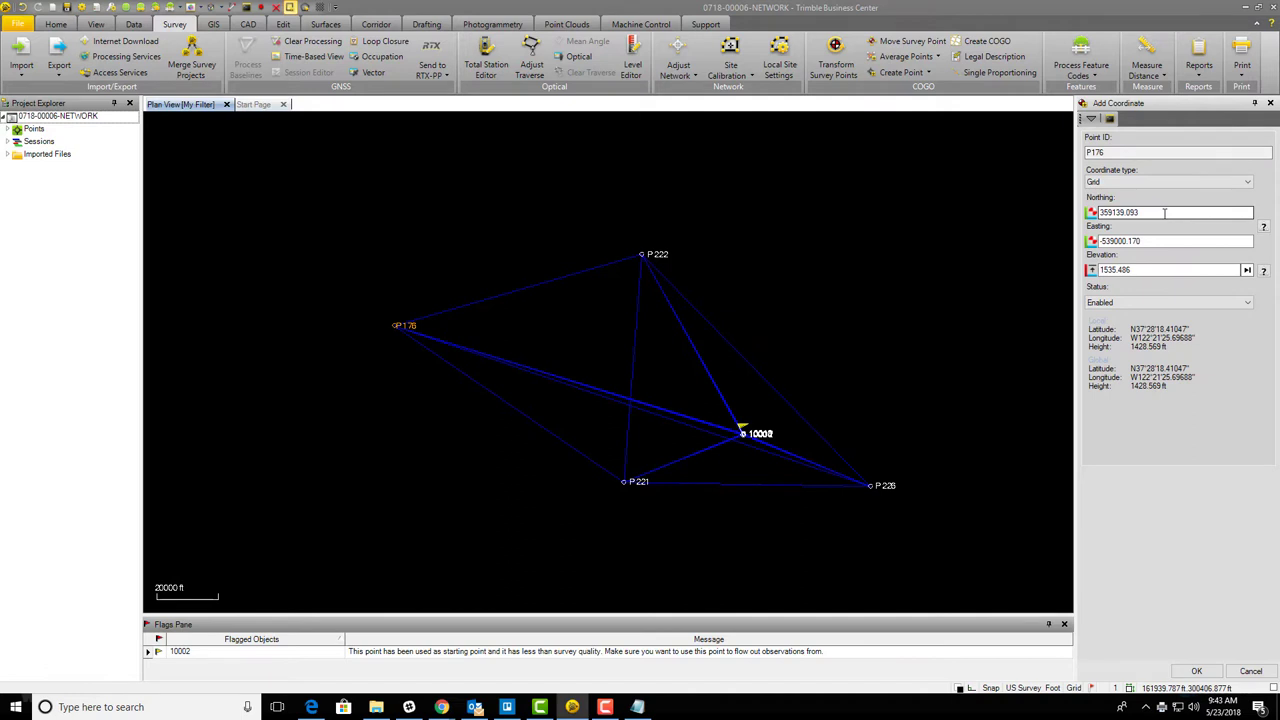
click(1163, 213)
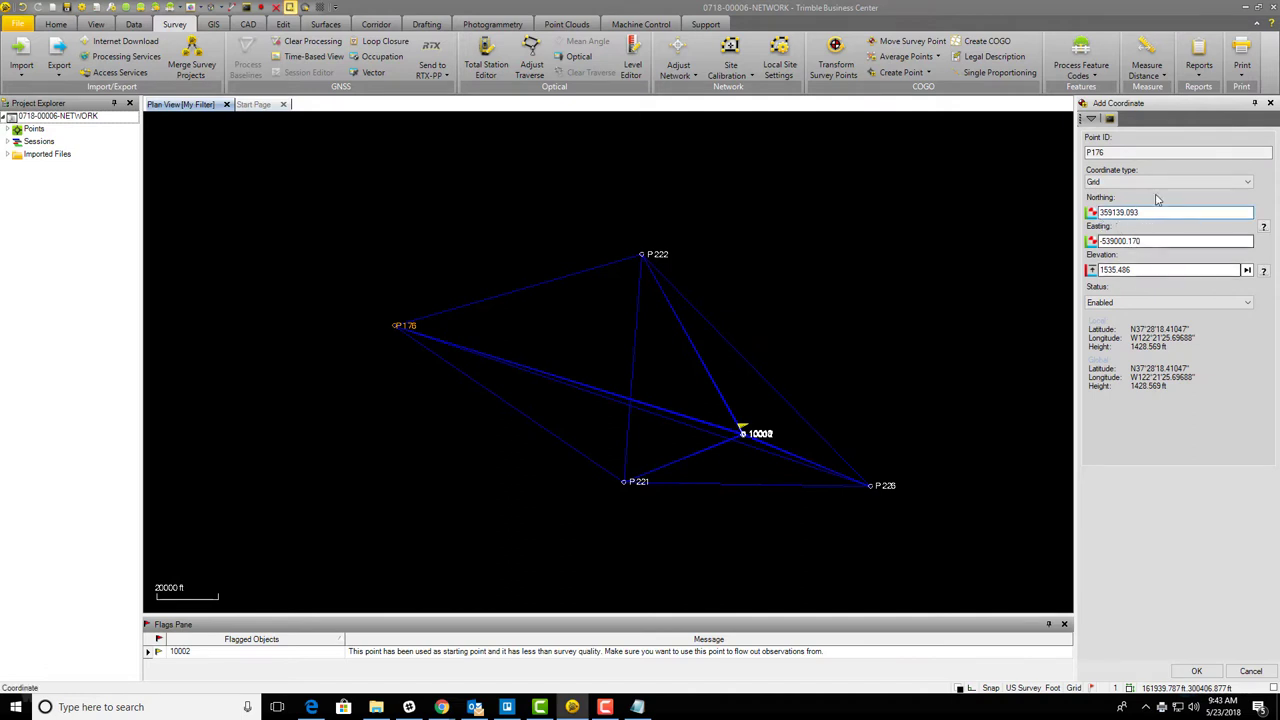
click(1250, 672)
click(1251, 672)
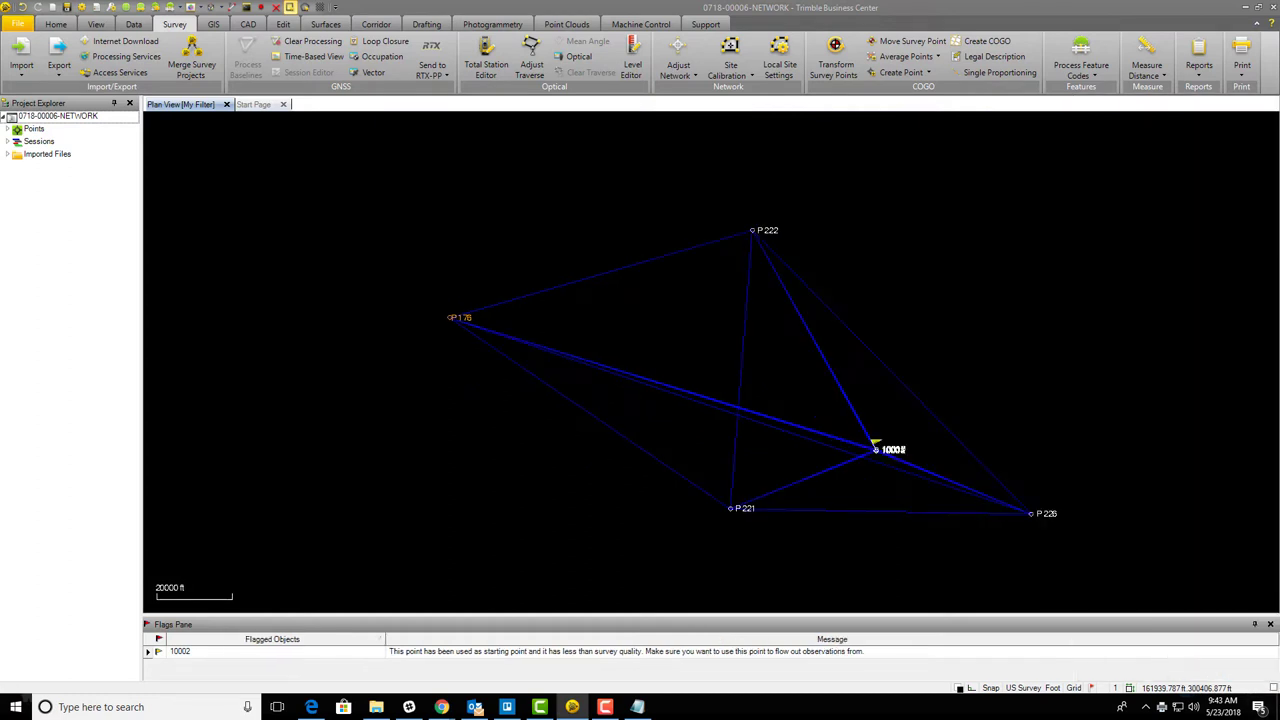
right_click(78, 116)
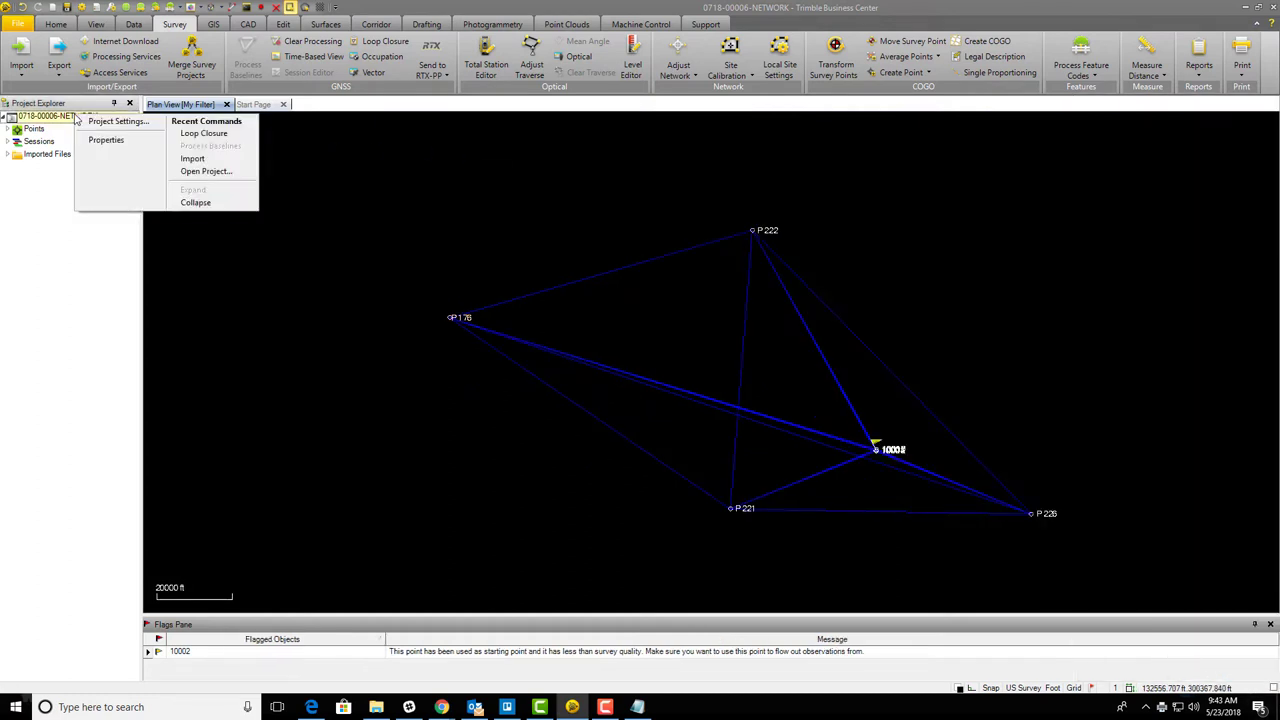
Switch the project to State Plane 1983 California Zone 3 0403, NAD 1983 (Conus), GEOID12B
click(135, 125)
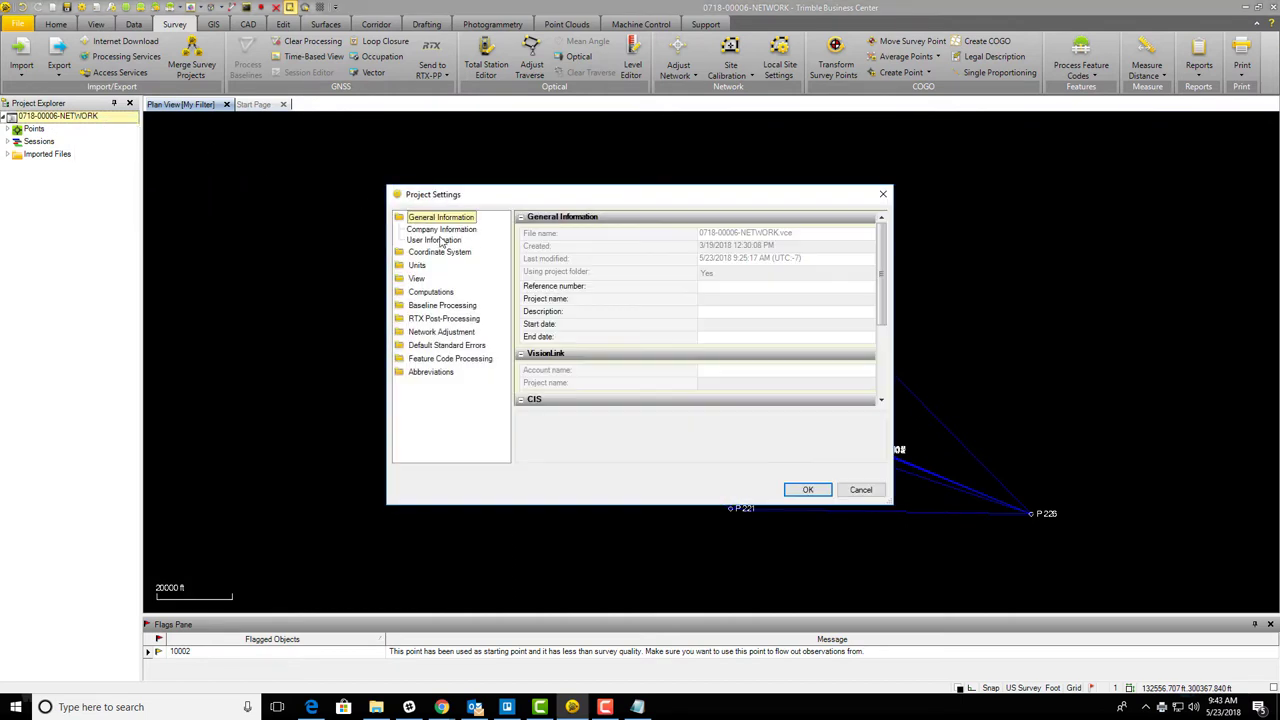
click(440, 253)
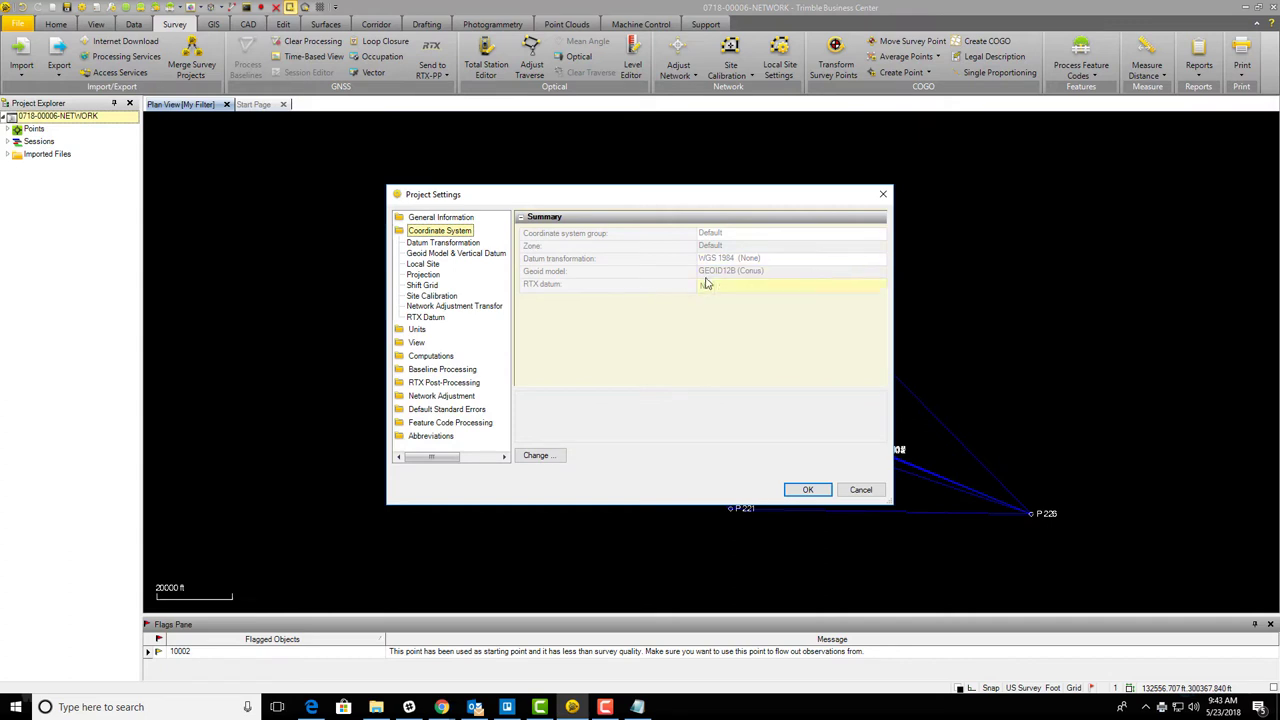
click(537, 455)
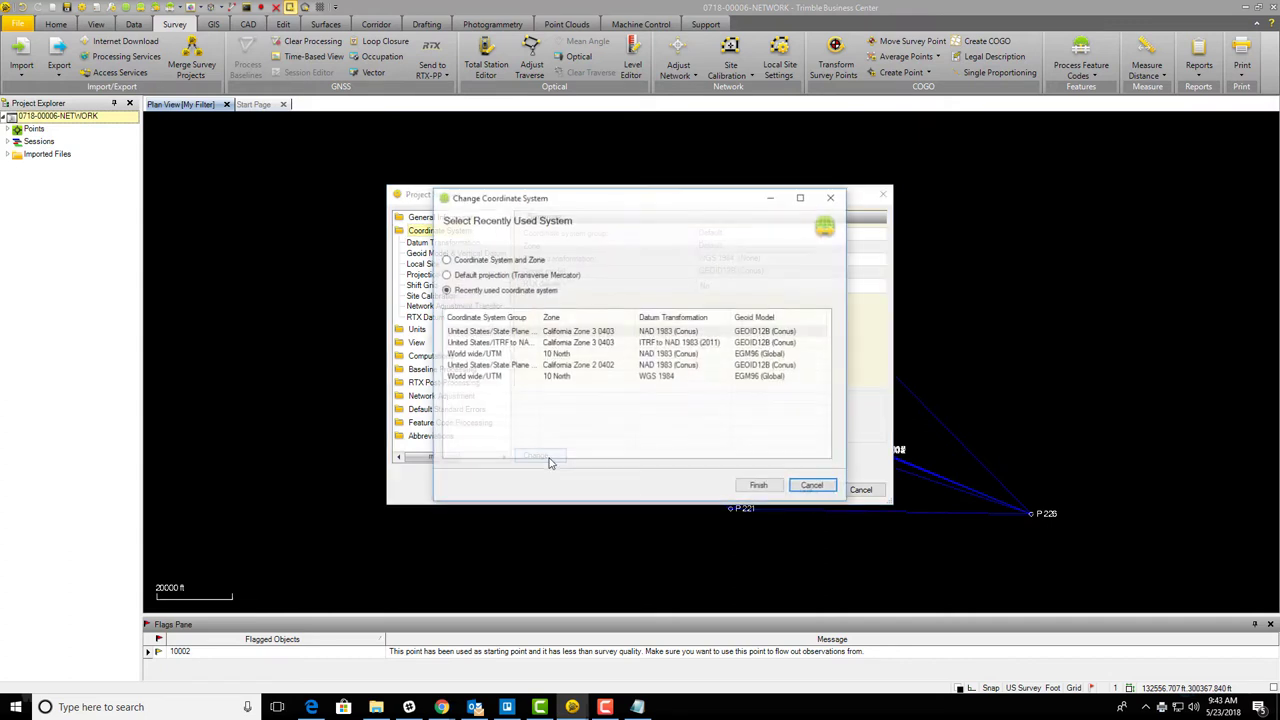
click(608, 334)
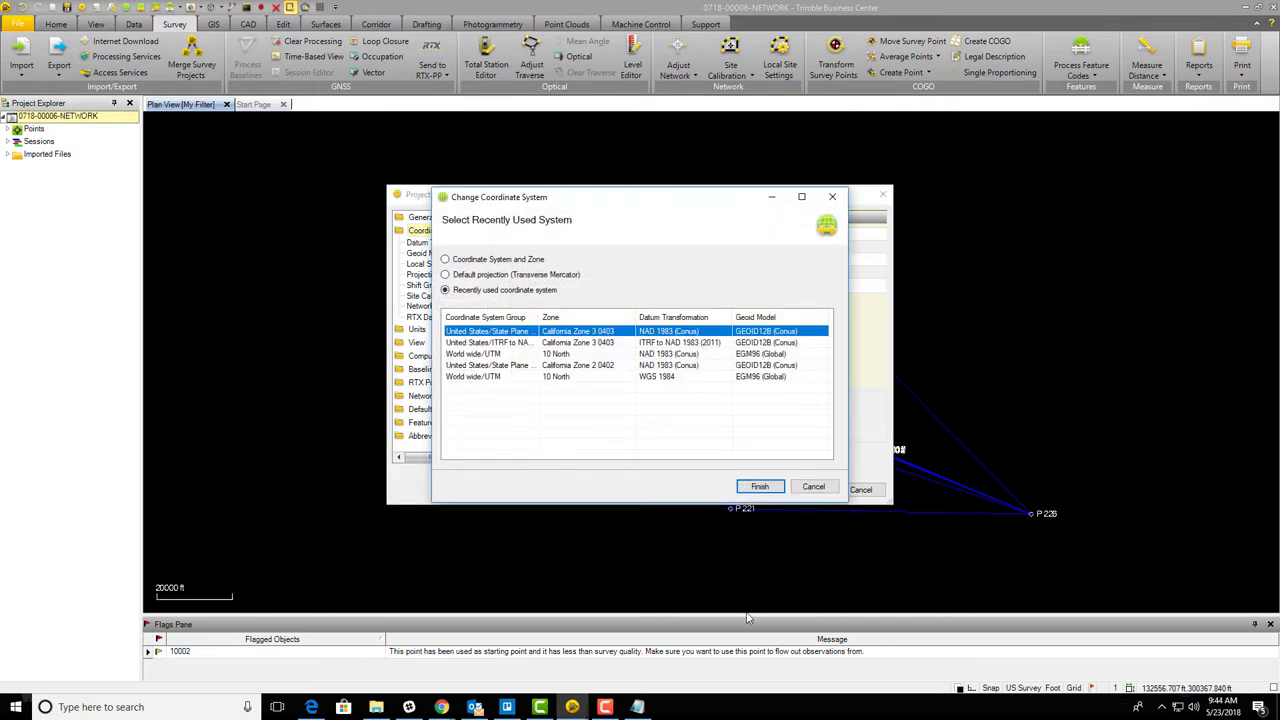
click(758, 488)
click(805, 490)
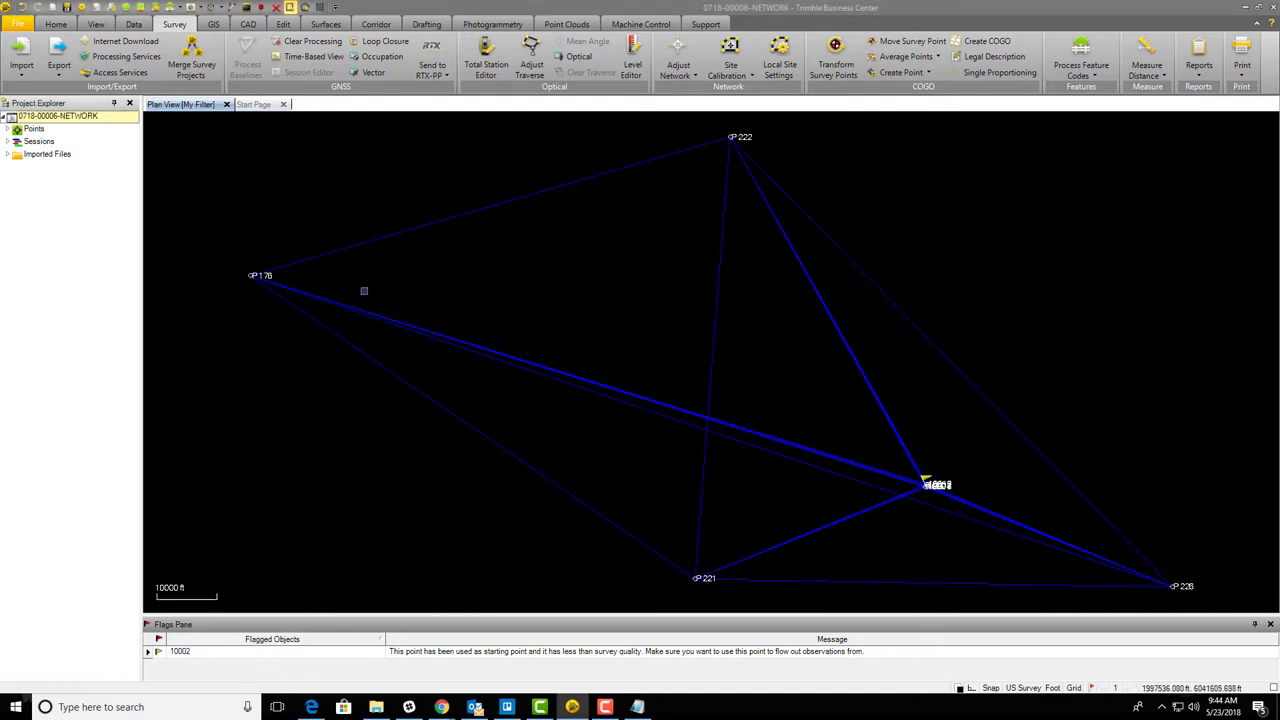
Start a new coordinate for point P176 from its Properties panel, with the Notepad coordinate note alongside
right_click(270, 276)
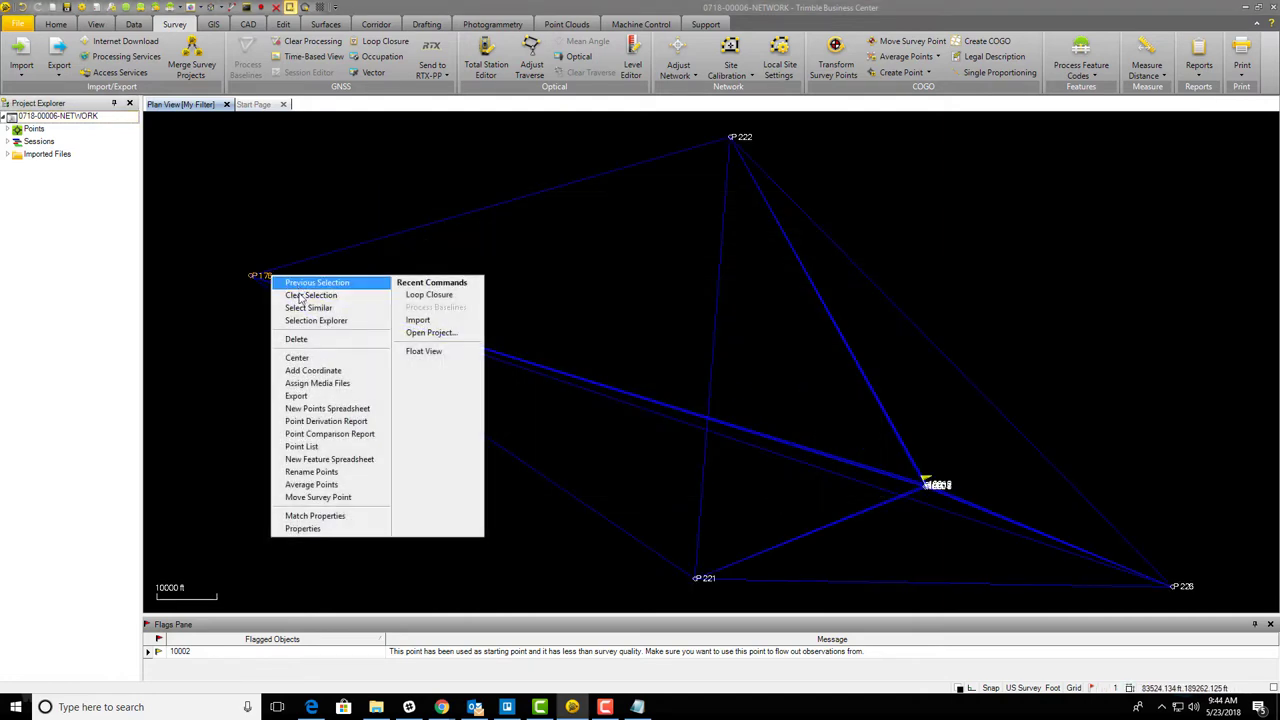
click(303, 528)
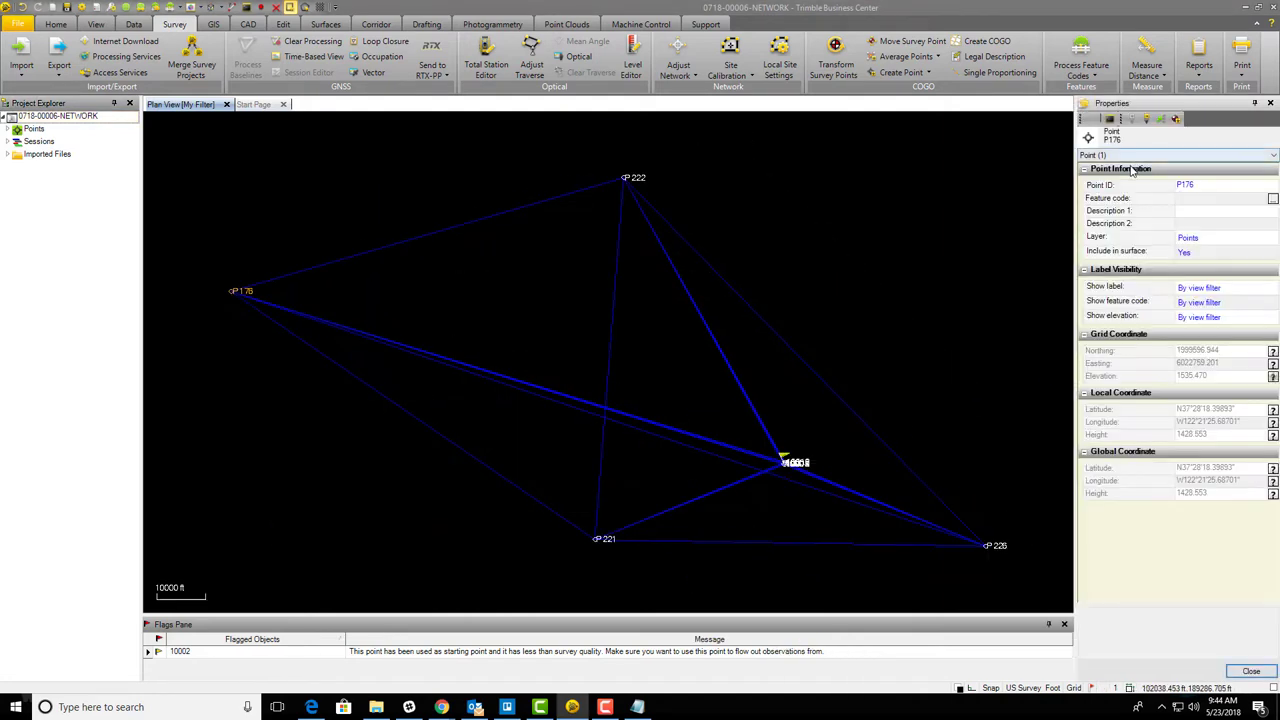
click(1175, 118)
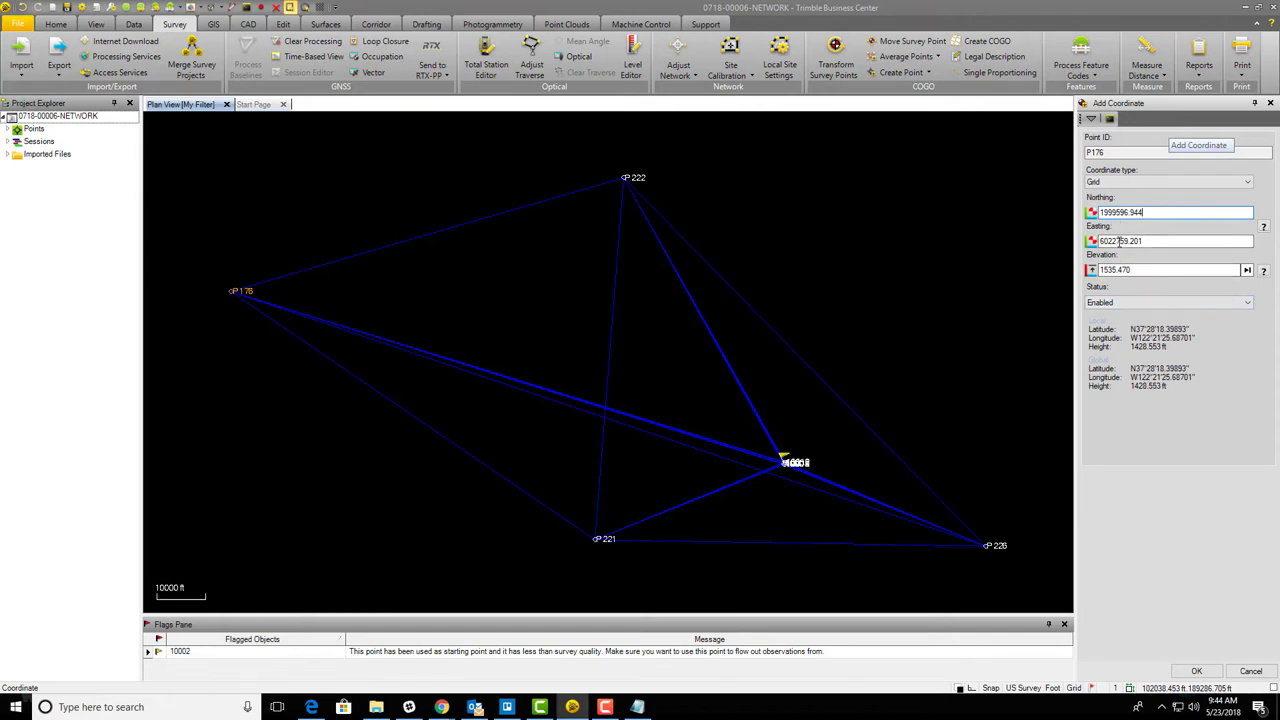
click(1131, 212)
key(alt+Tab)
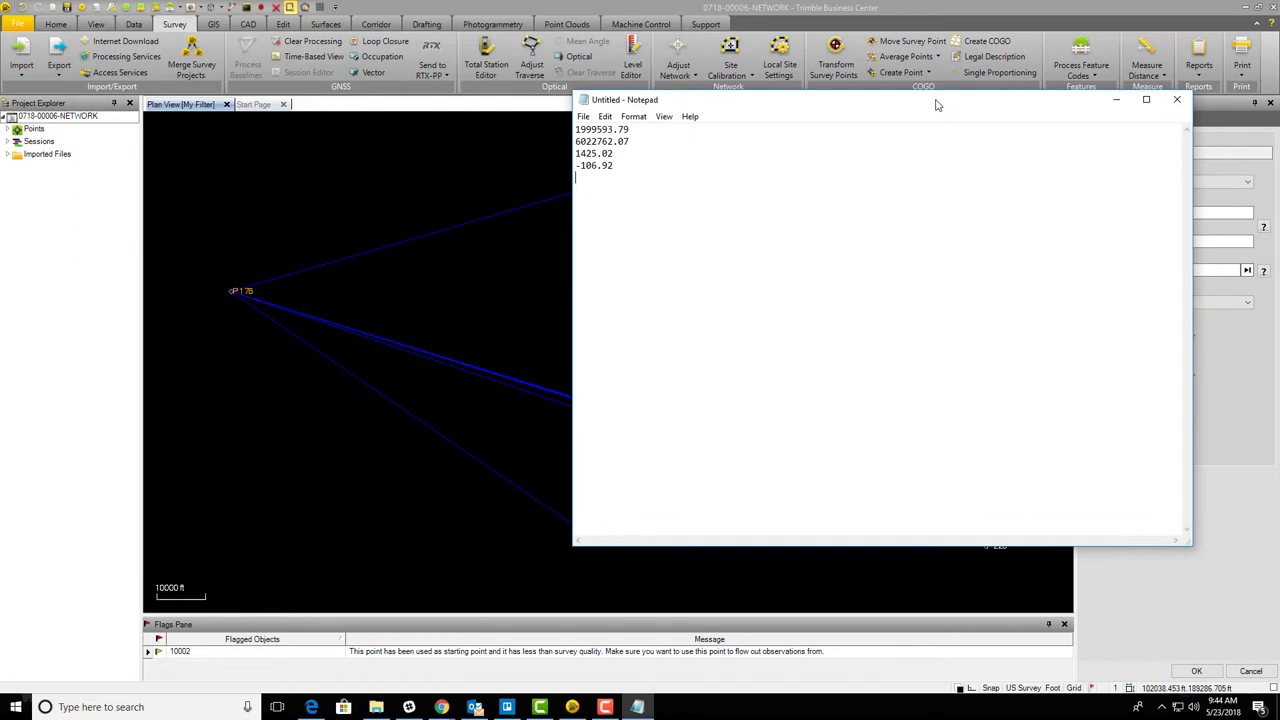
Copy the northing 1999593.790 from the Notepad note into P176's Northing field
drag(934, 100, 743, 143)
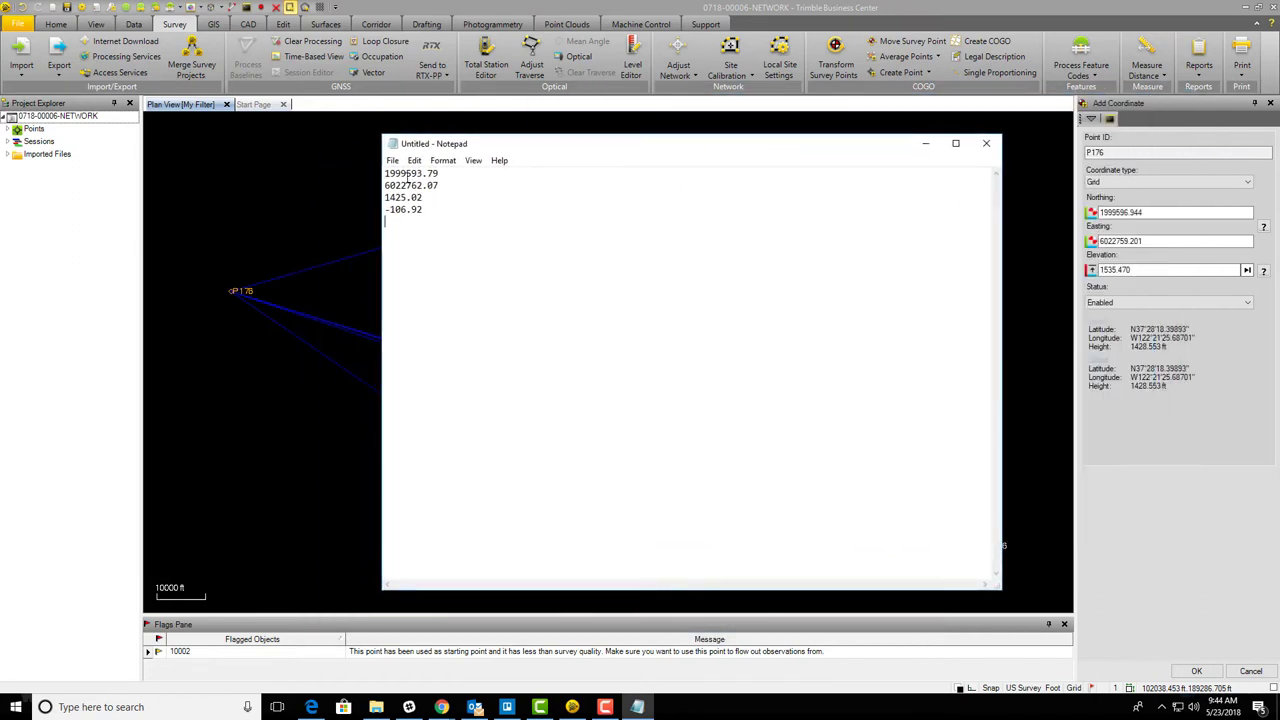
drag(1143, 213, 1128, 213)
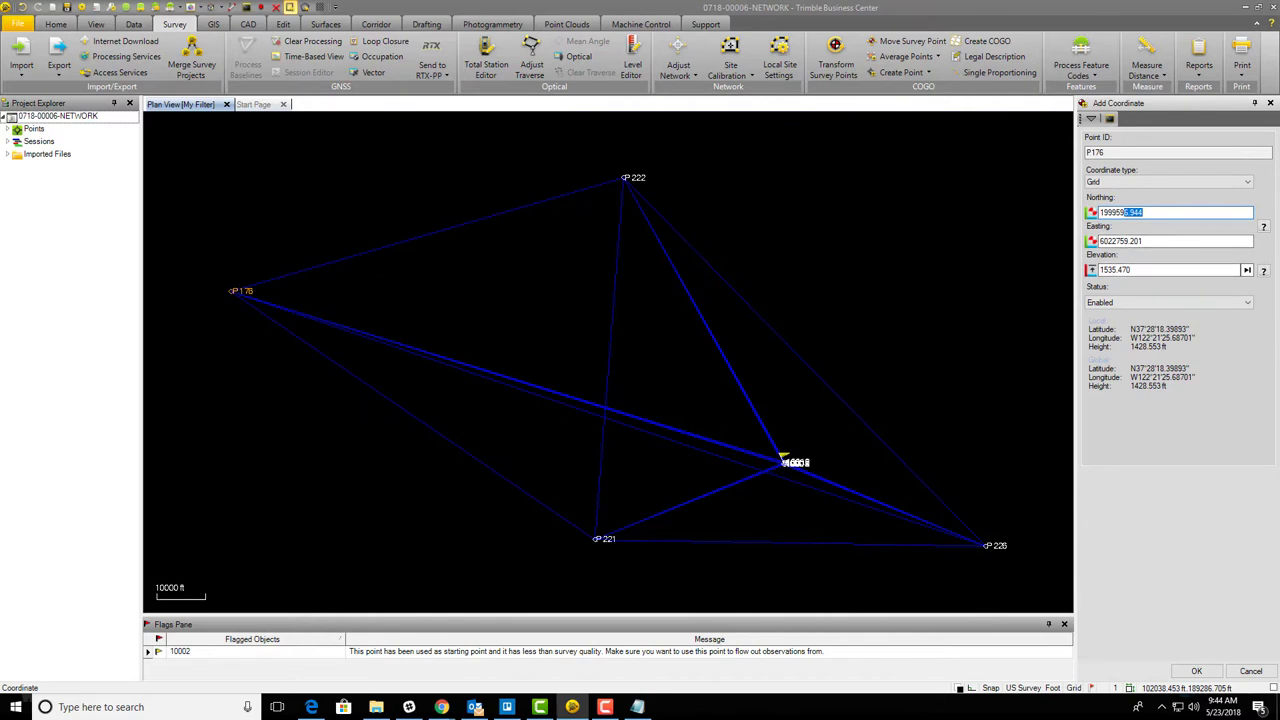
key(alt+Tab)
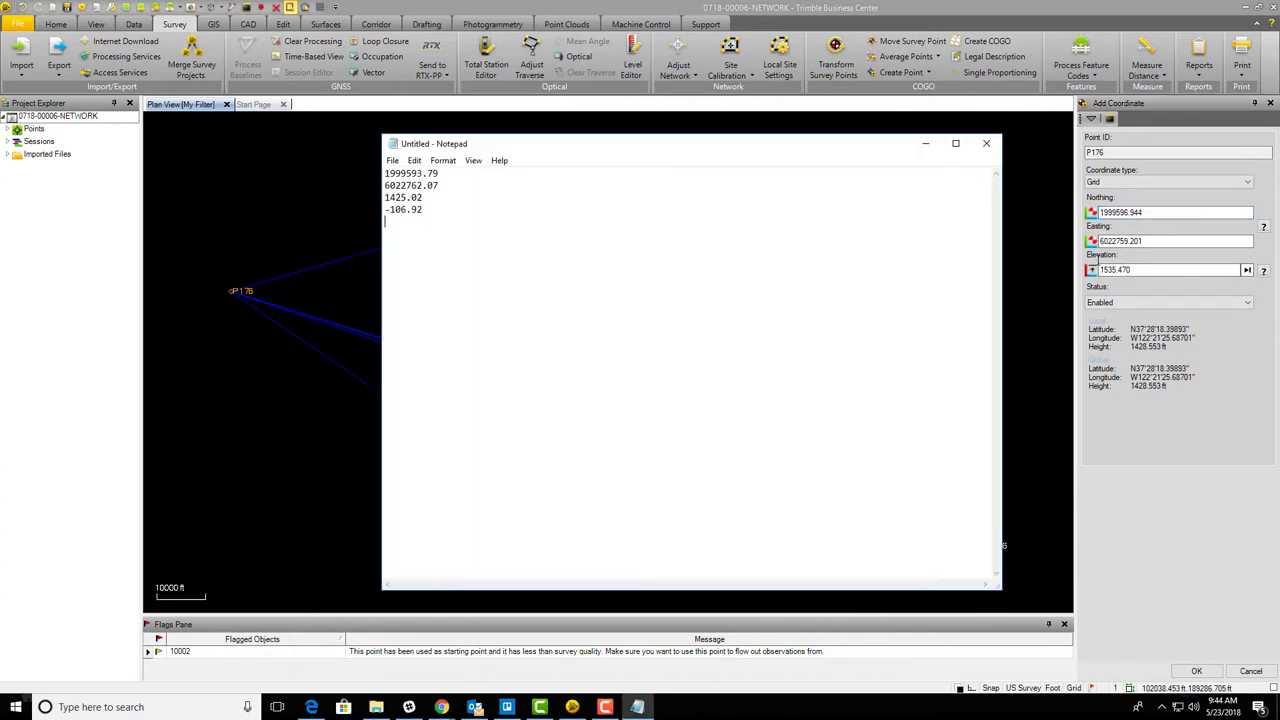
double_click(419, 173)
key(ctrl+c)
key(alt+Tab)
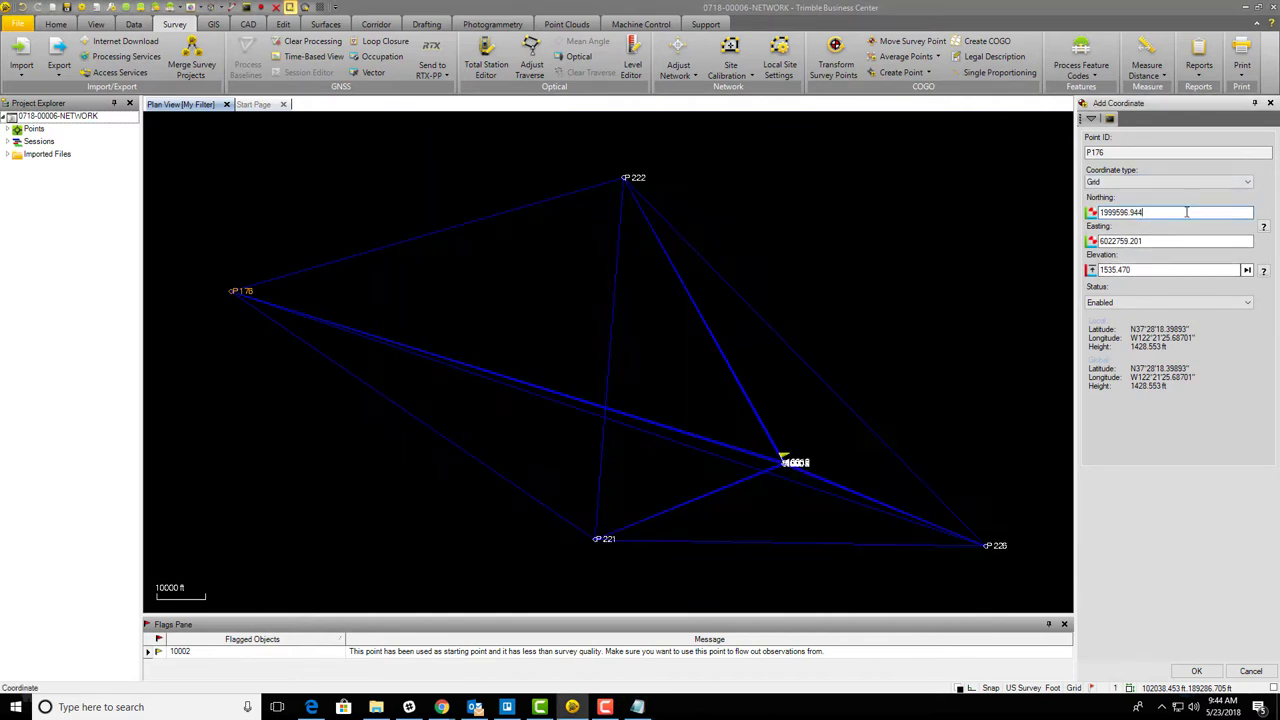
key(ctrl+v)
Copy the easting 6022762.070 from the note into P176's Easting field
key(alt+Tab)
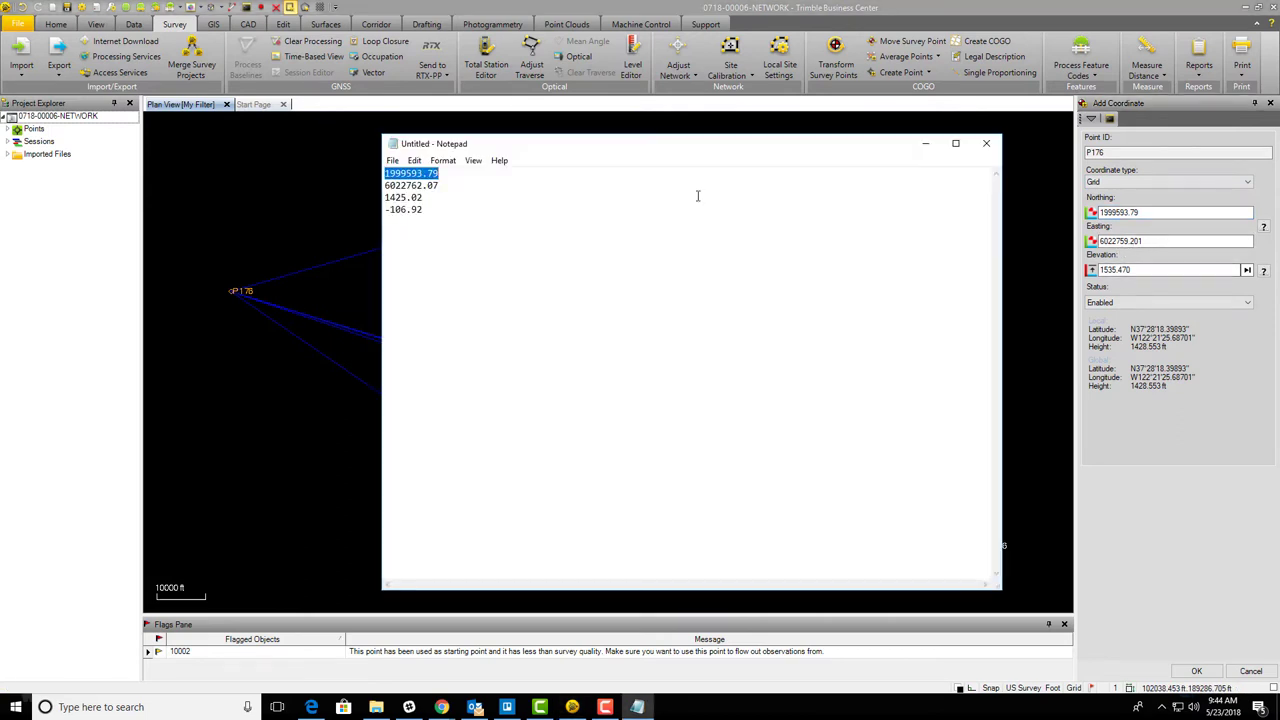
double_click(425, 185)
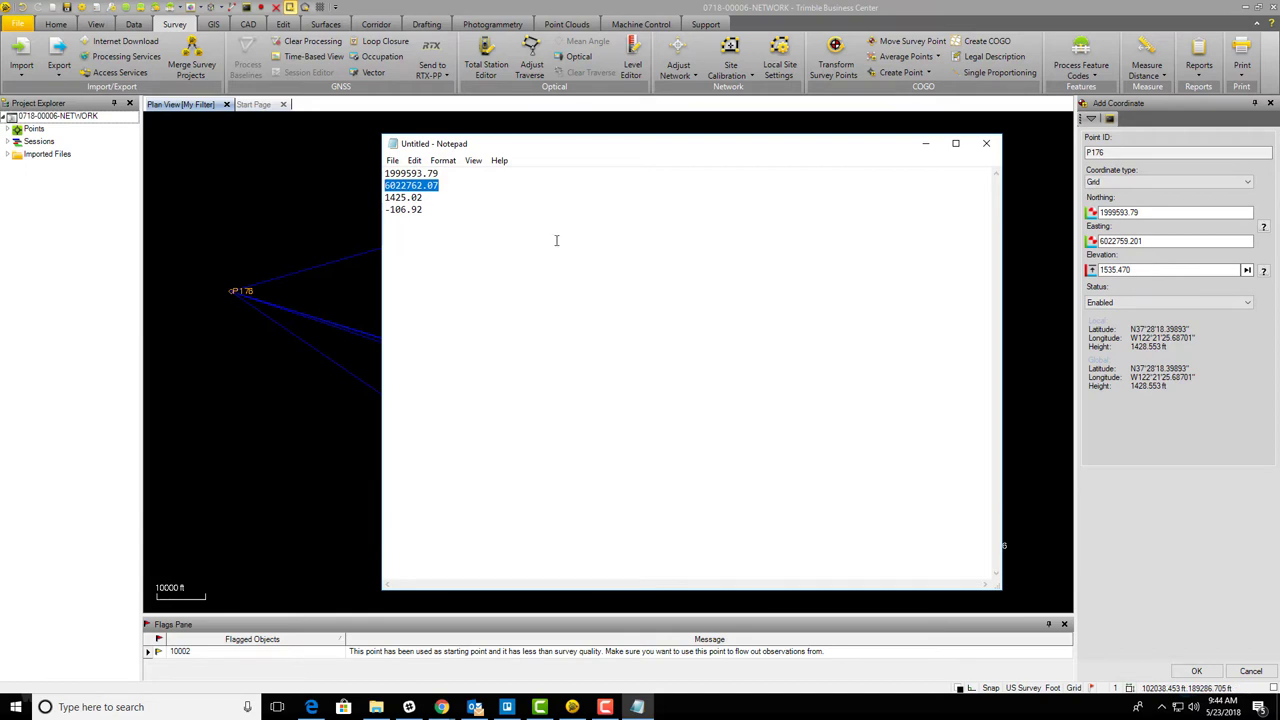
key(ctrl+c)
key(alt+Tab)
key(ctrl+v)
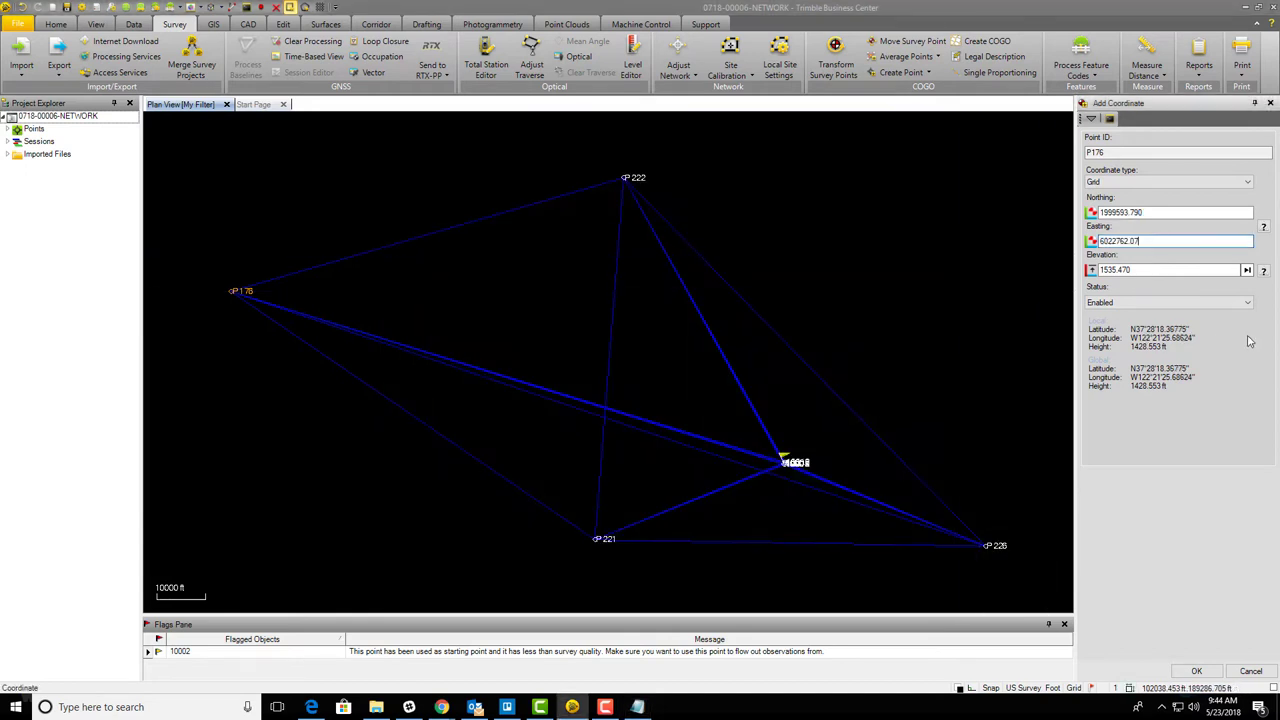
click(1176, 270)
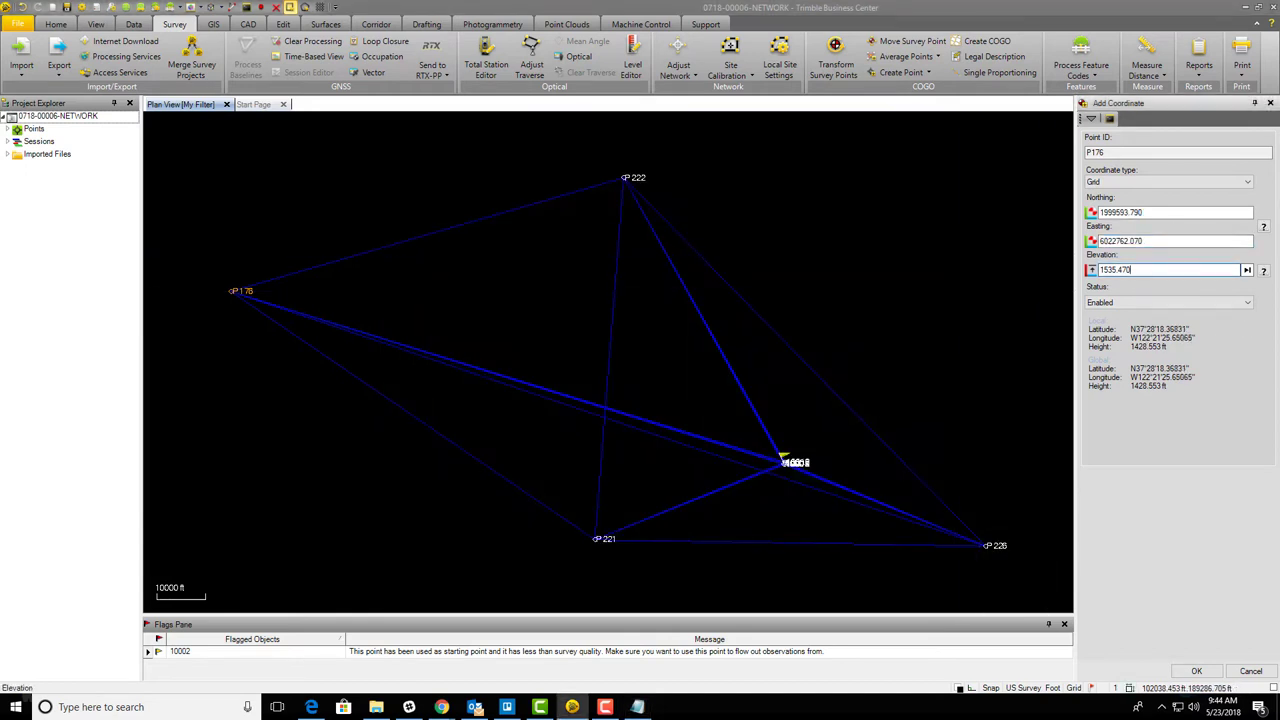
key(alt+Tab)
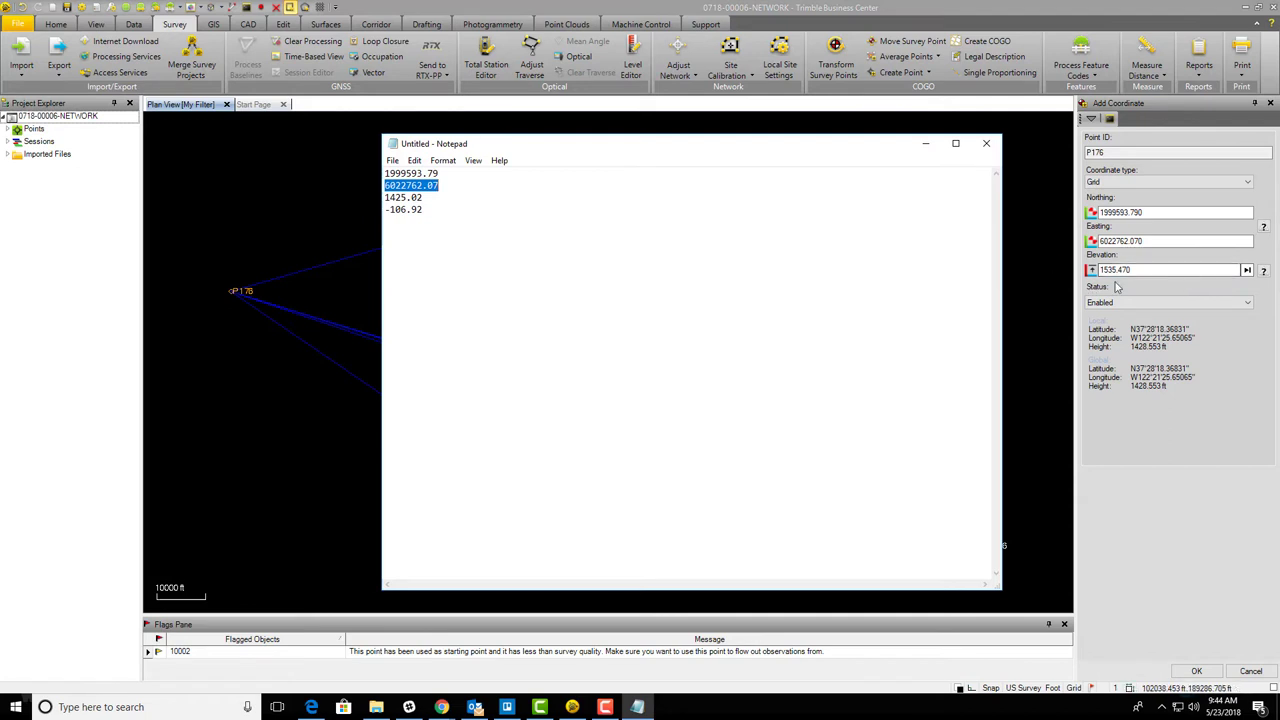
click(492, 236)
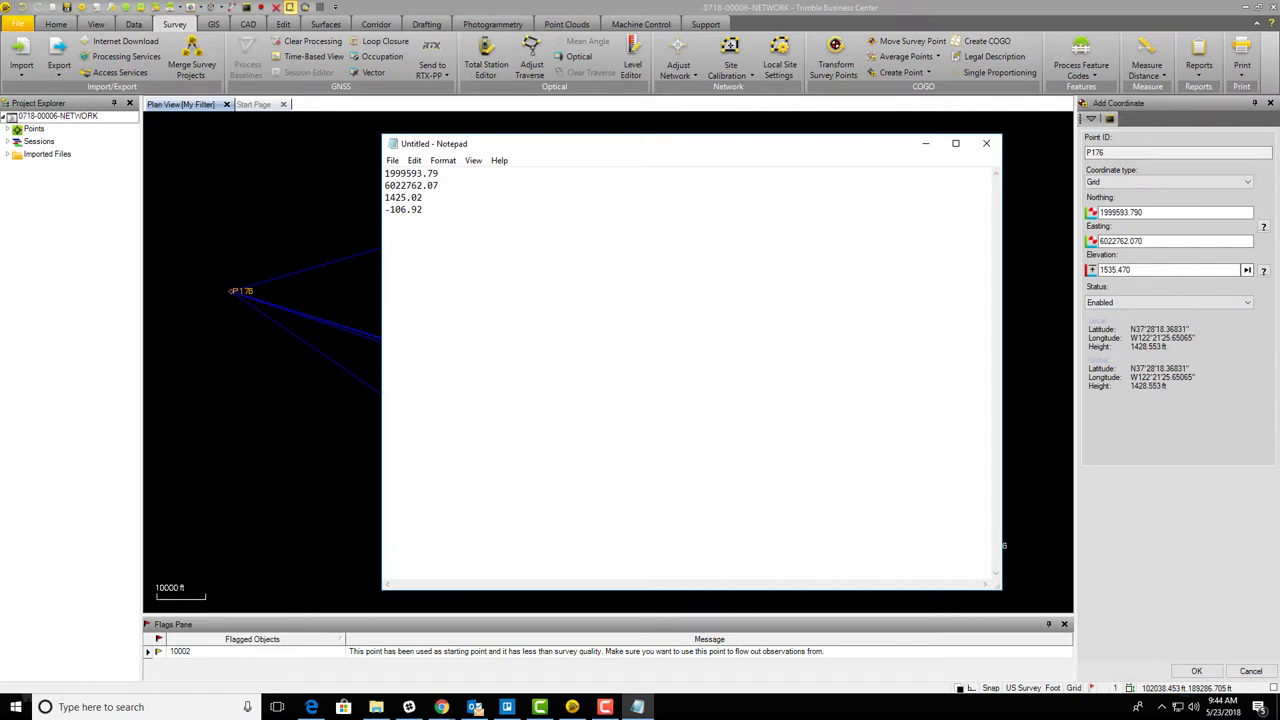
Add 1425.02 and 106.92 in Calculator to get the P176 elevation 1,531.94
key(super)
text(calc)
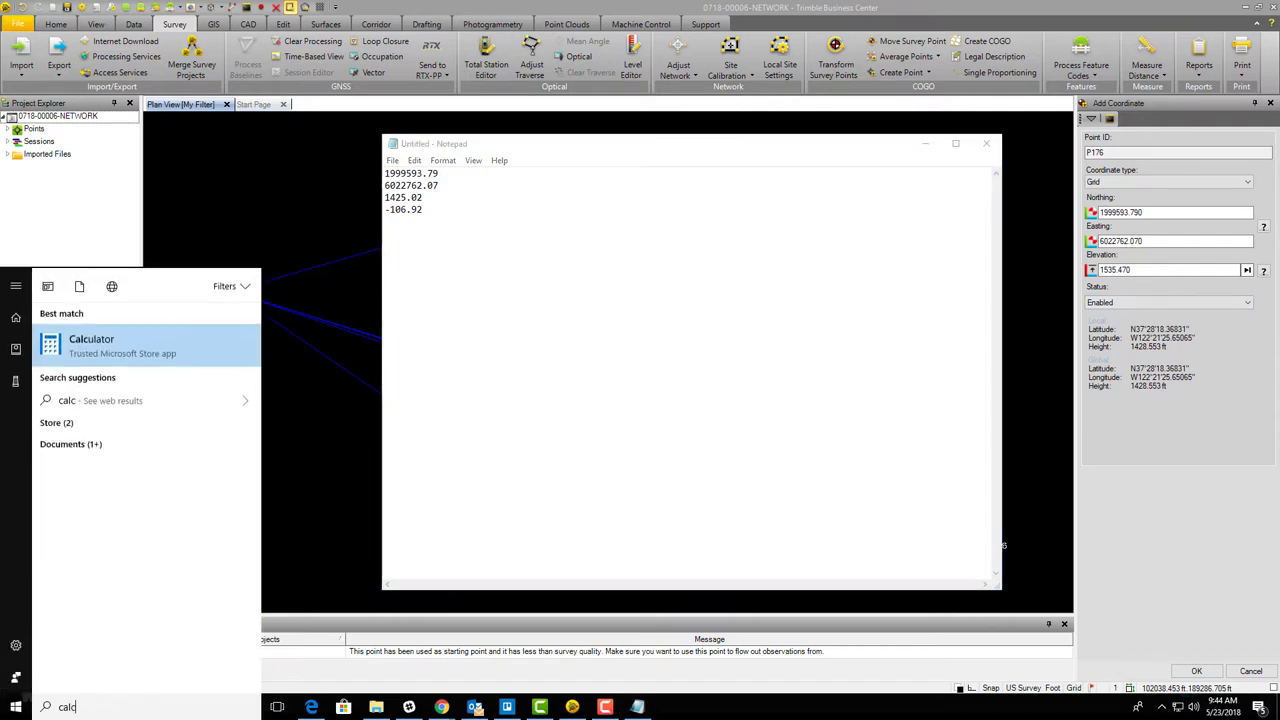
key(Return)
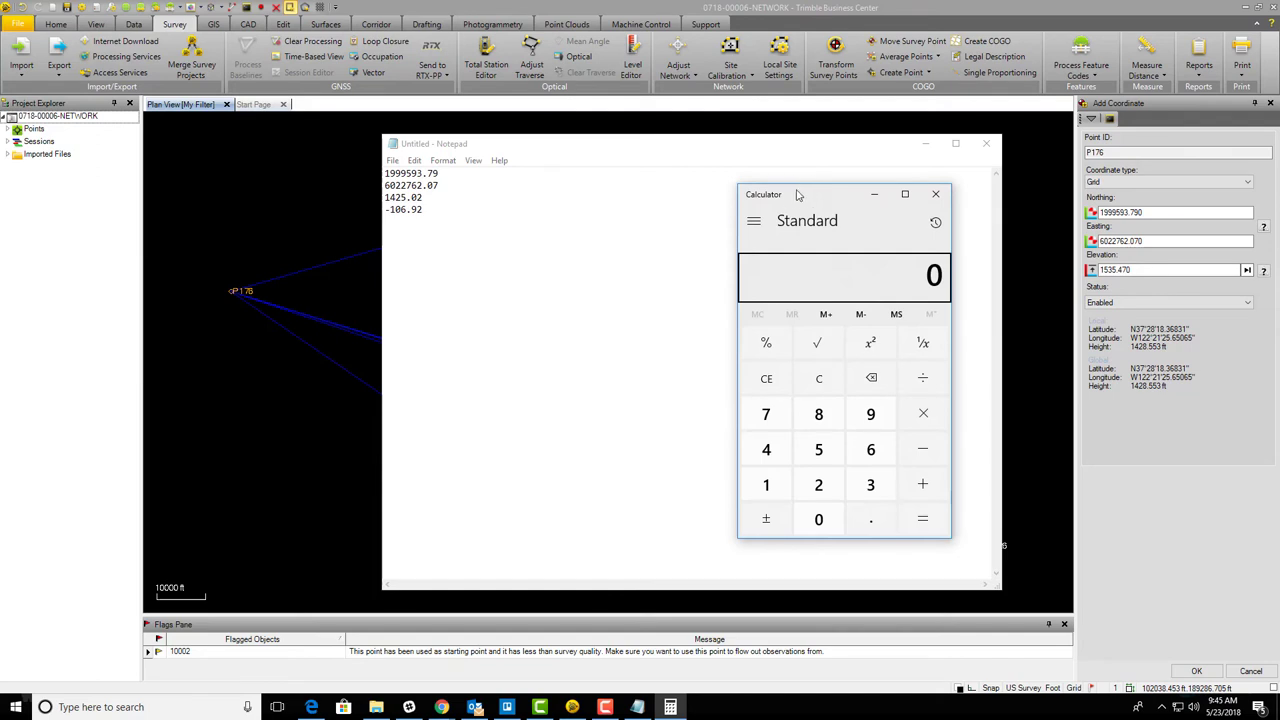
drag(800, 192, 676, 180)
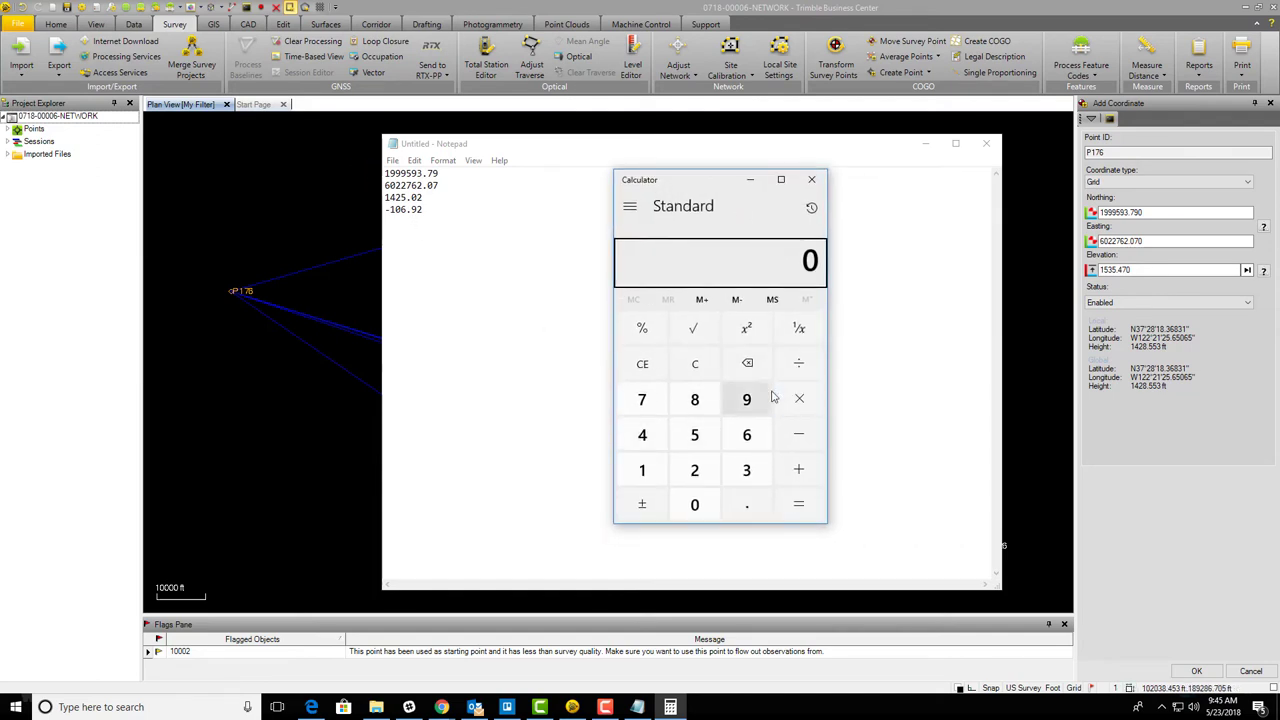
text(1,425.0)
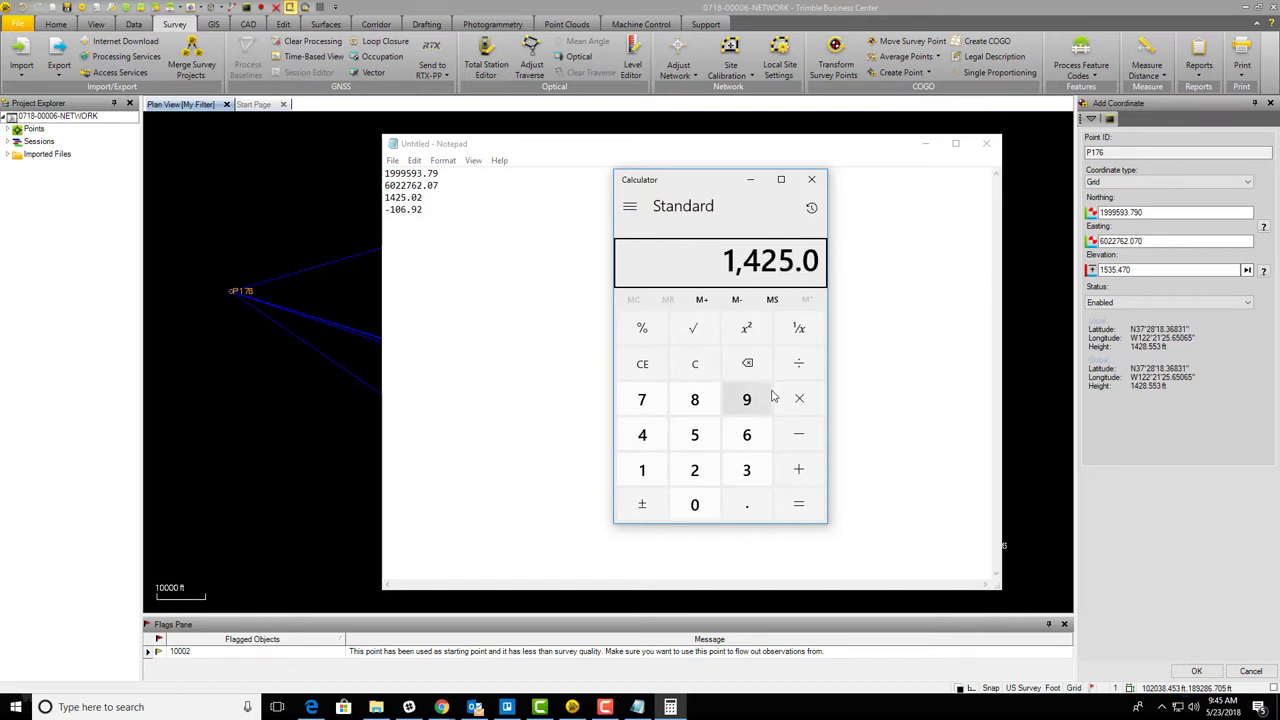
text(2)
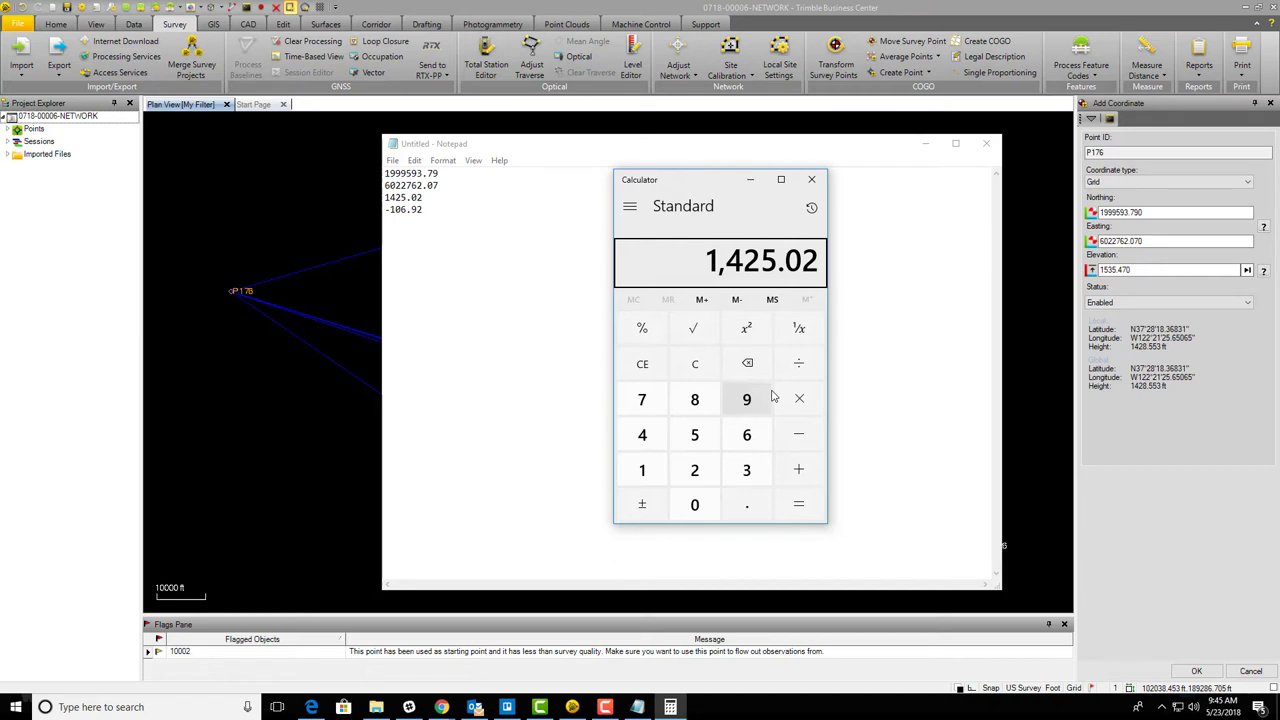
key(plus)
text(106.92)
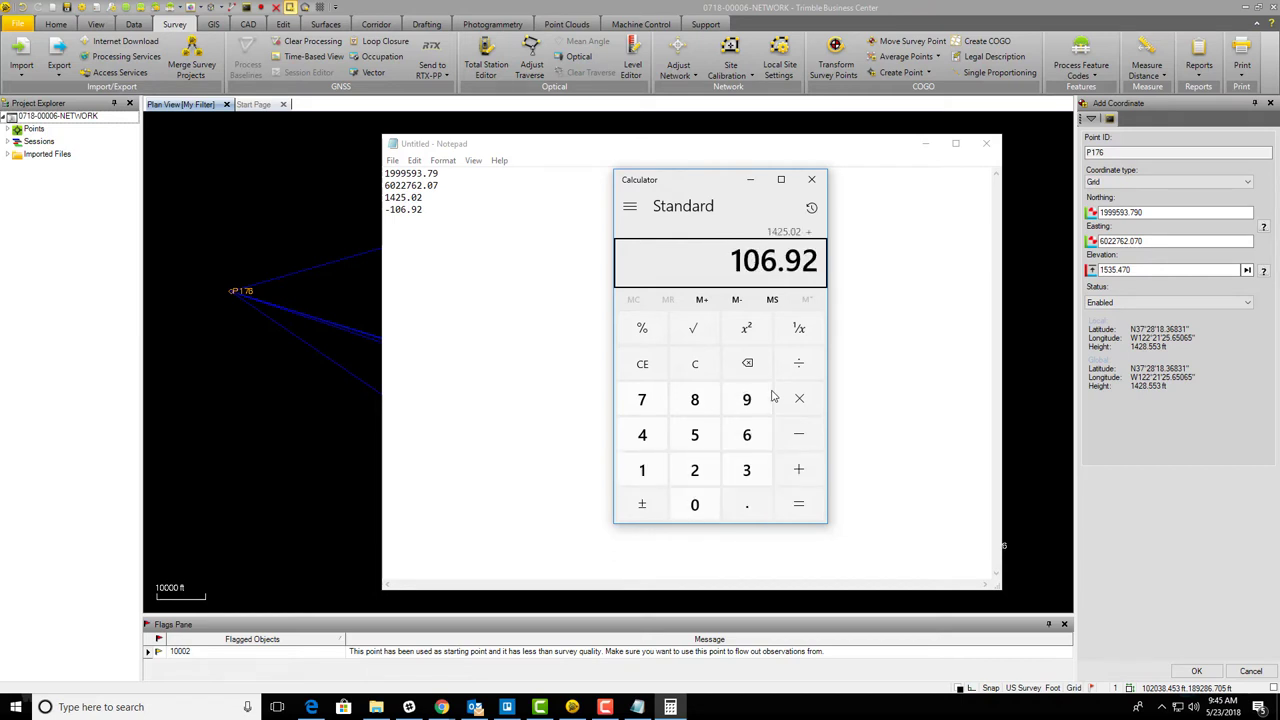
key(Return)
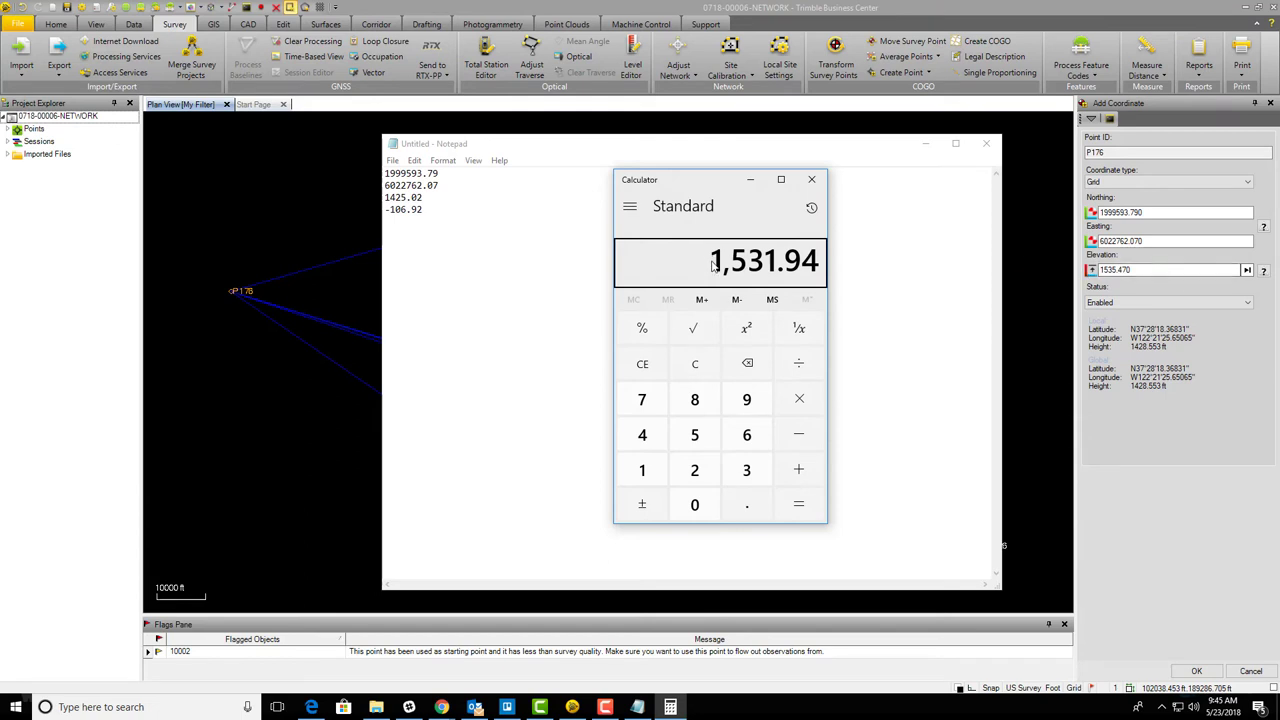
click(1160, 270)
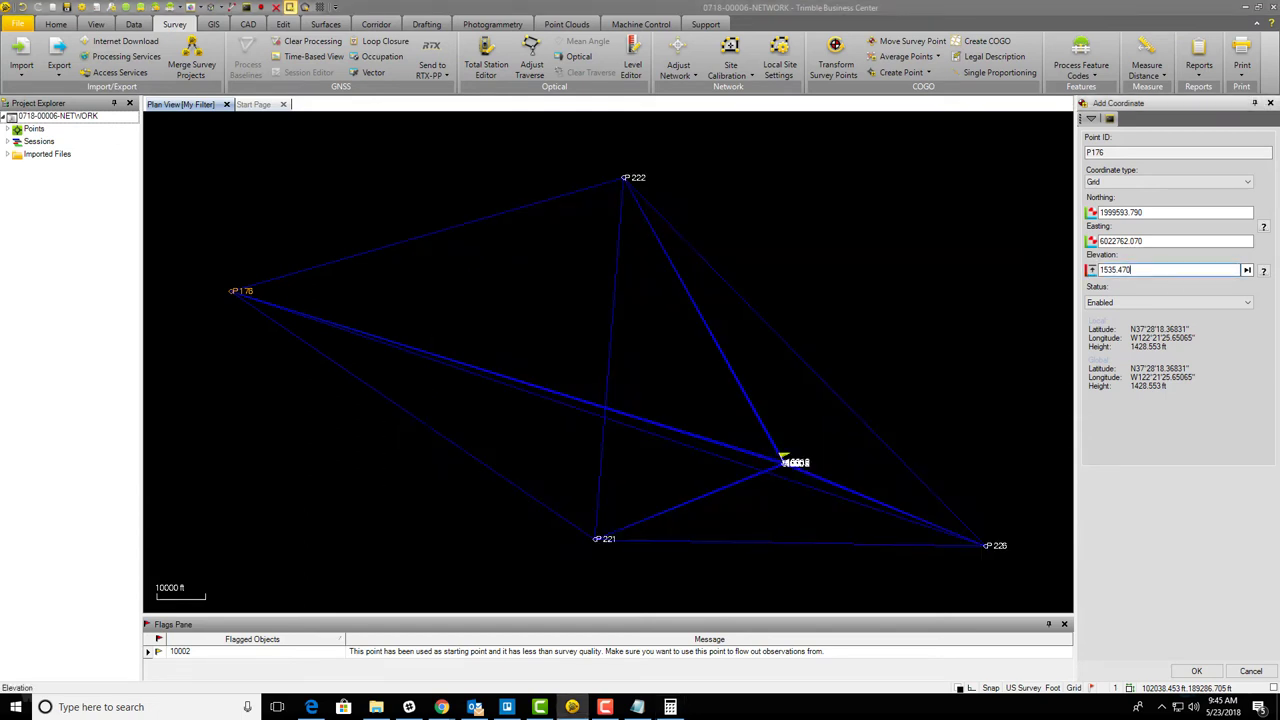
Enter 1531.94 as the elevation of P176's new coordinate
key(alt+Tab)
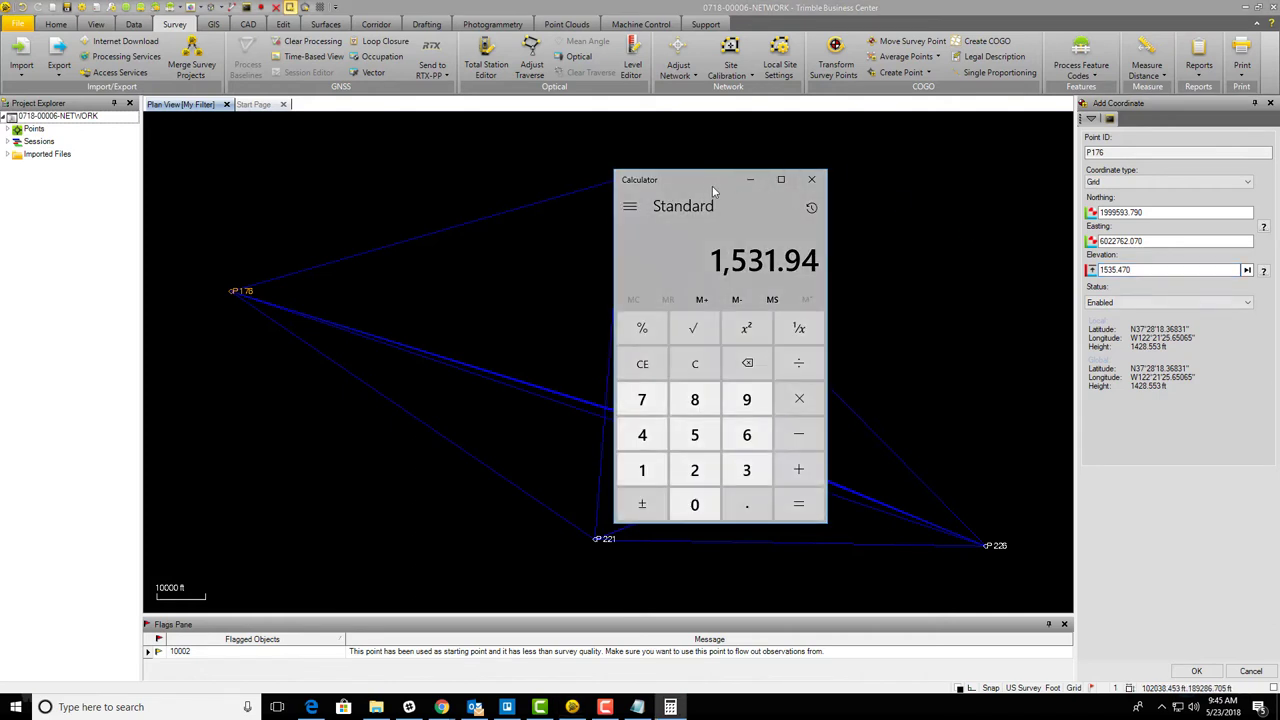
key(alt+Tab)
double_click(1175, 268)
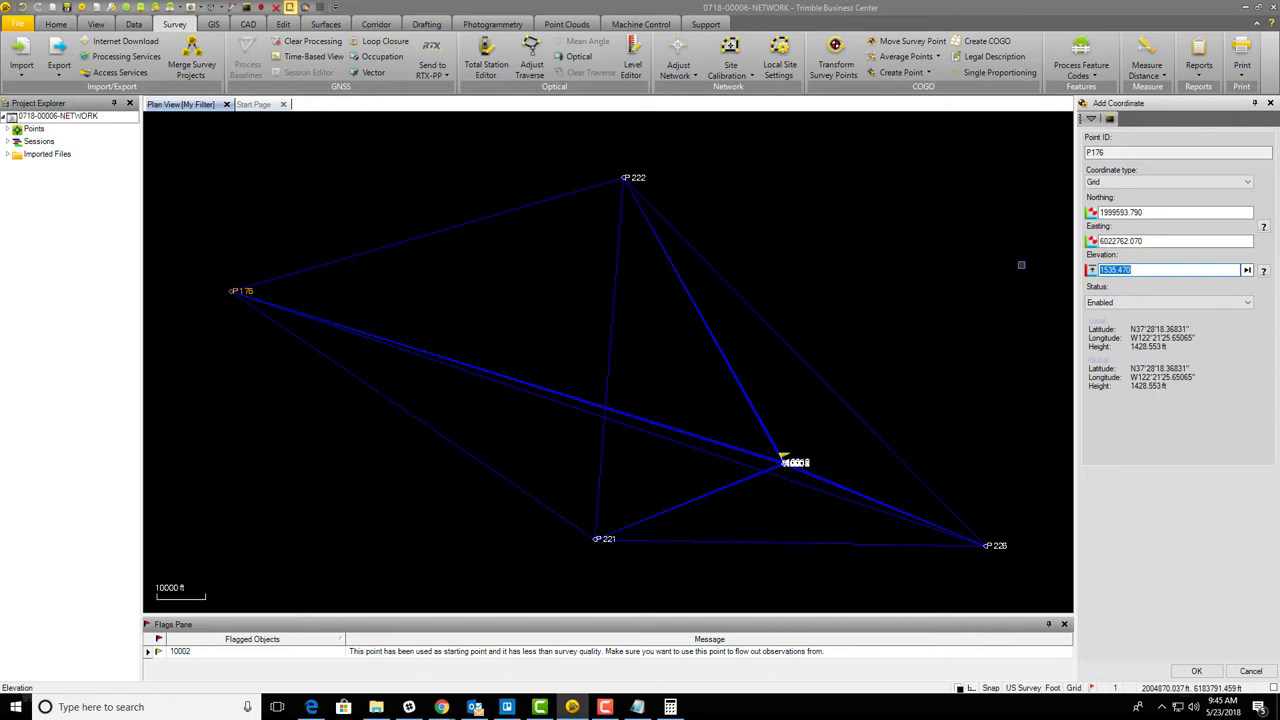
text(1)
key(Return)
Set horizontal and elevation quality to Control Quality, save P176's coordinate, and close Properties
click(1263, 228)
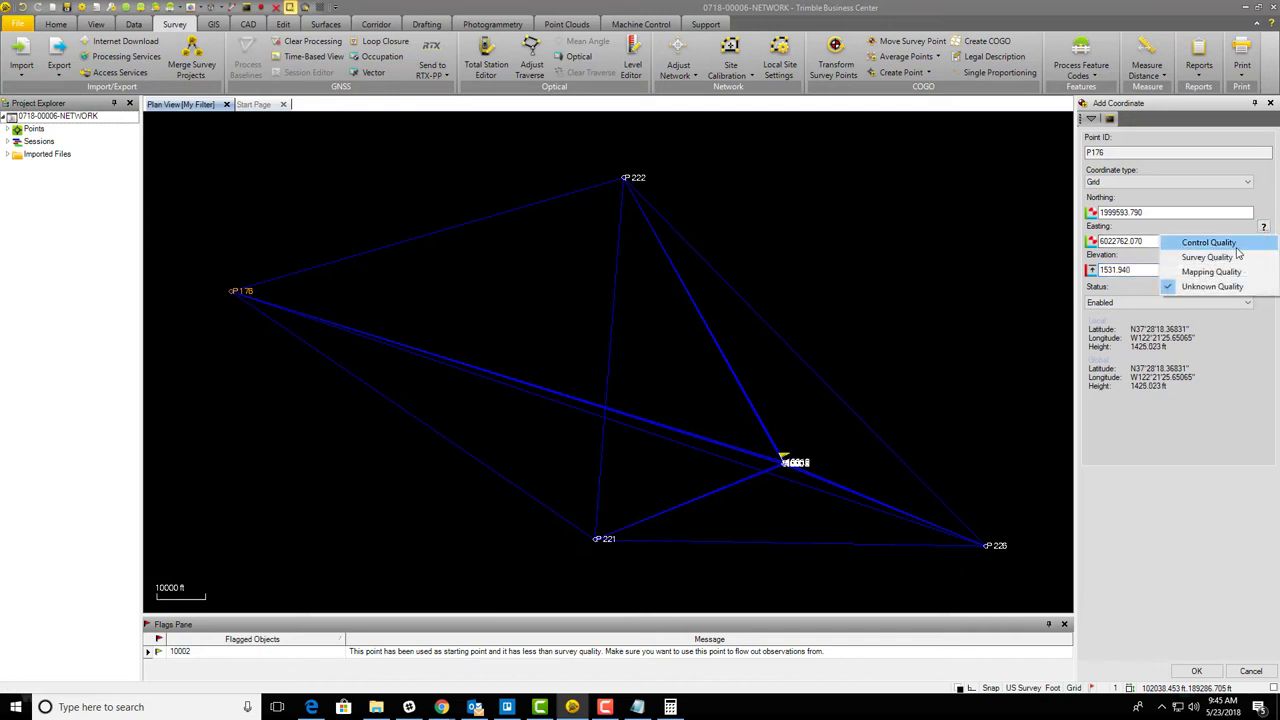
click(1210, 245)
click(1263, 270)
click(1236, 289)
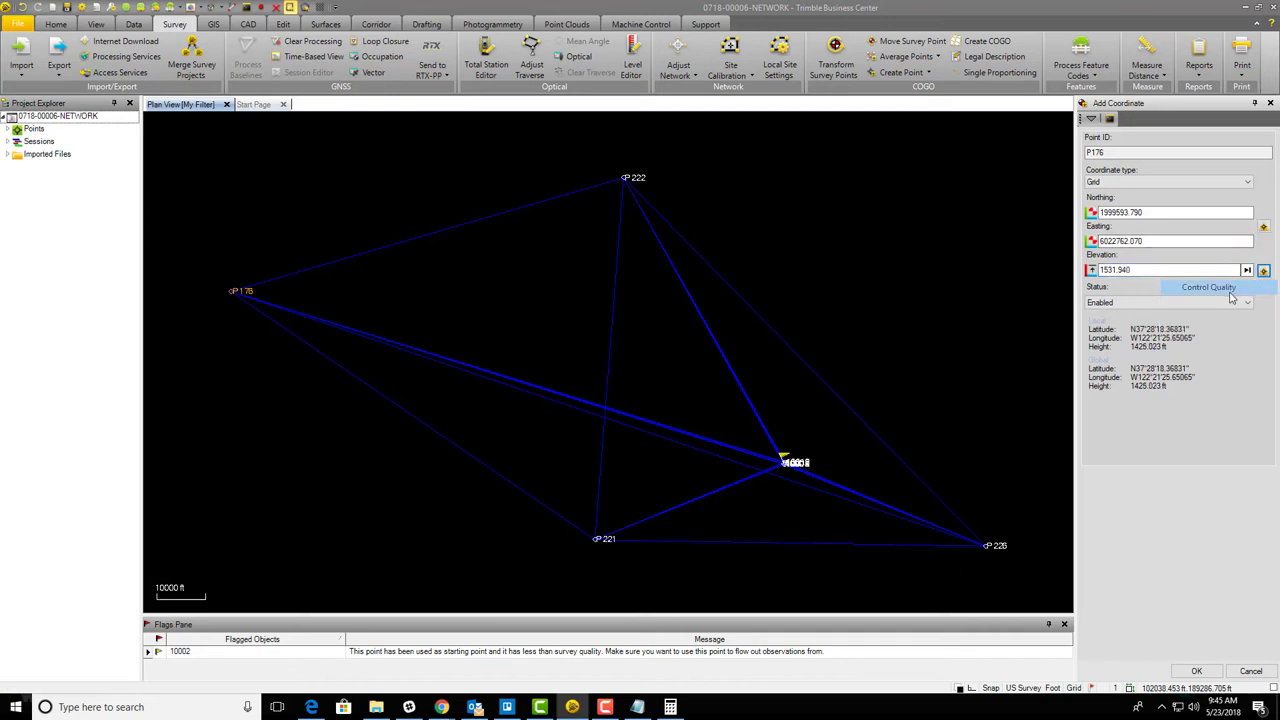
click(1197, 671)
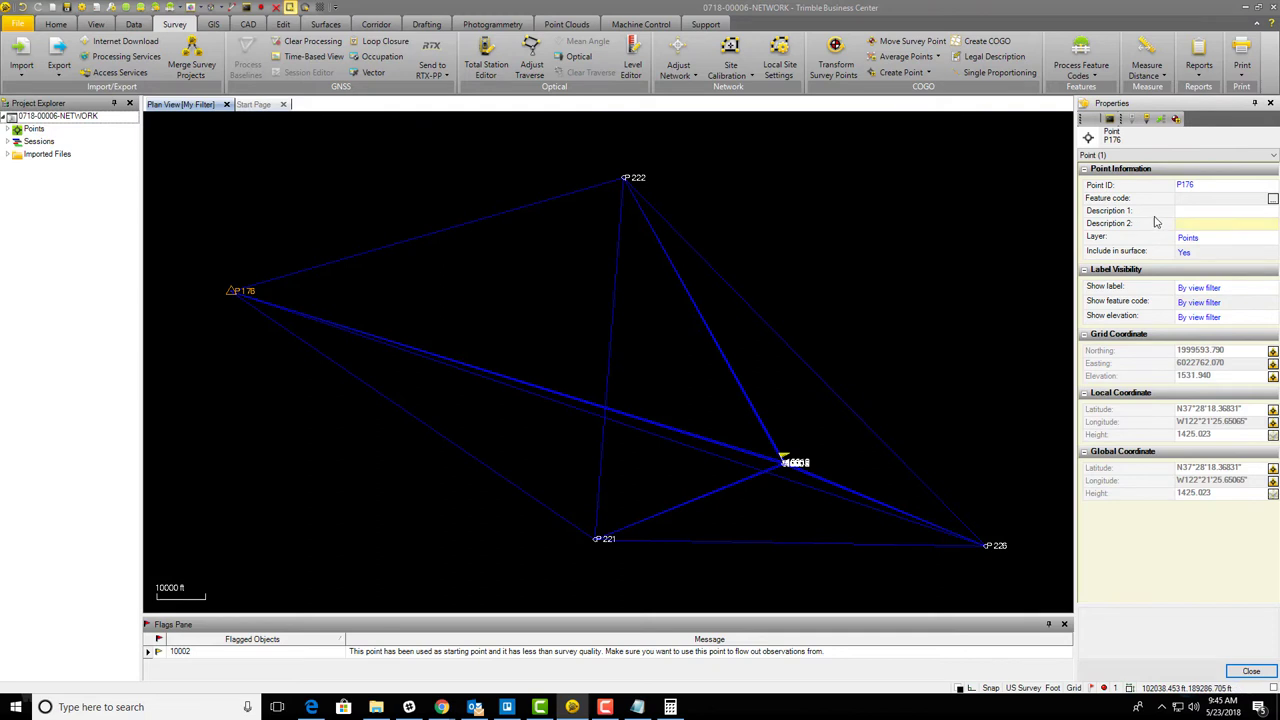
click(1271, 104)
drag(906, 317, 900, 327)
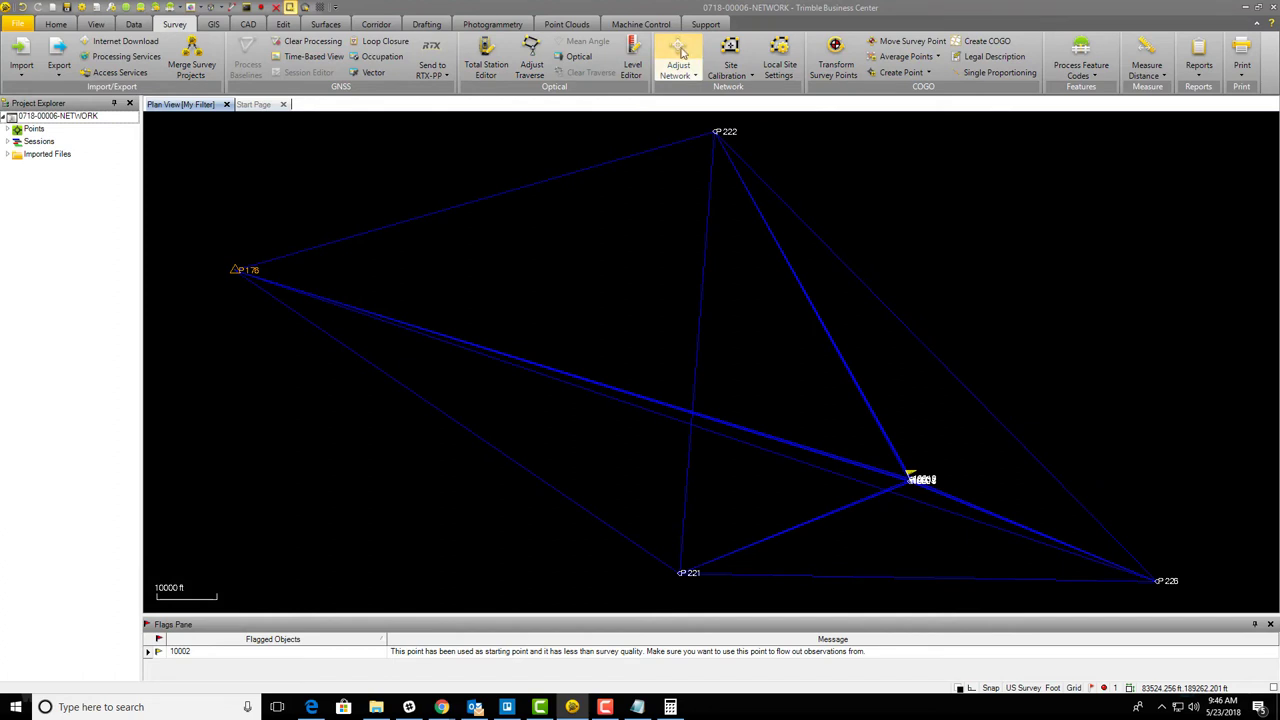
Adjust the network holding P176 fixed in 2D and elevation, giving reference factor 1.07
click(678, 55)
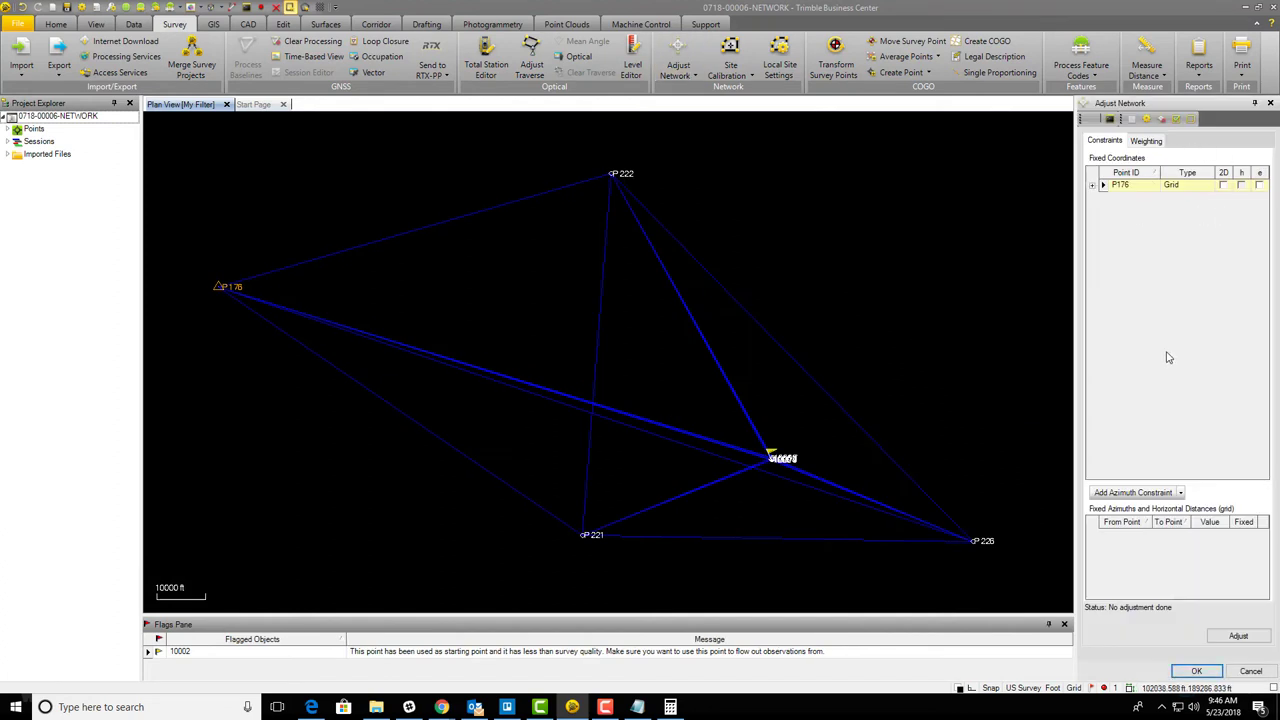
click(1222, 186)
click(1259, 186)
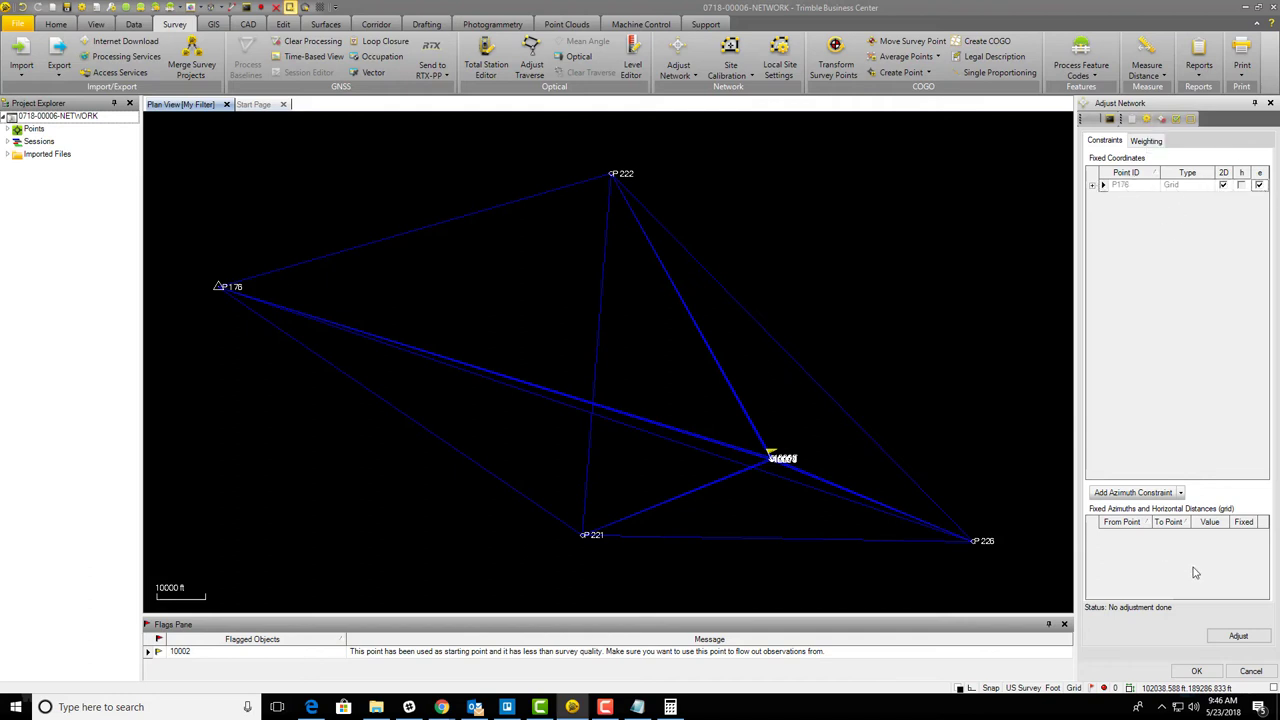
click(1229, 638)
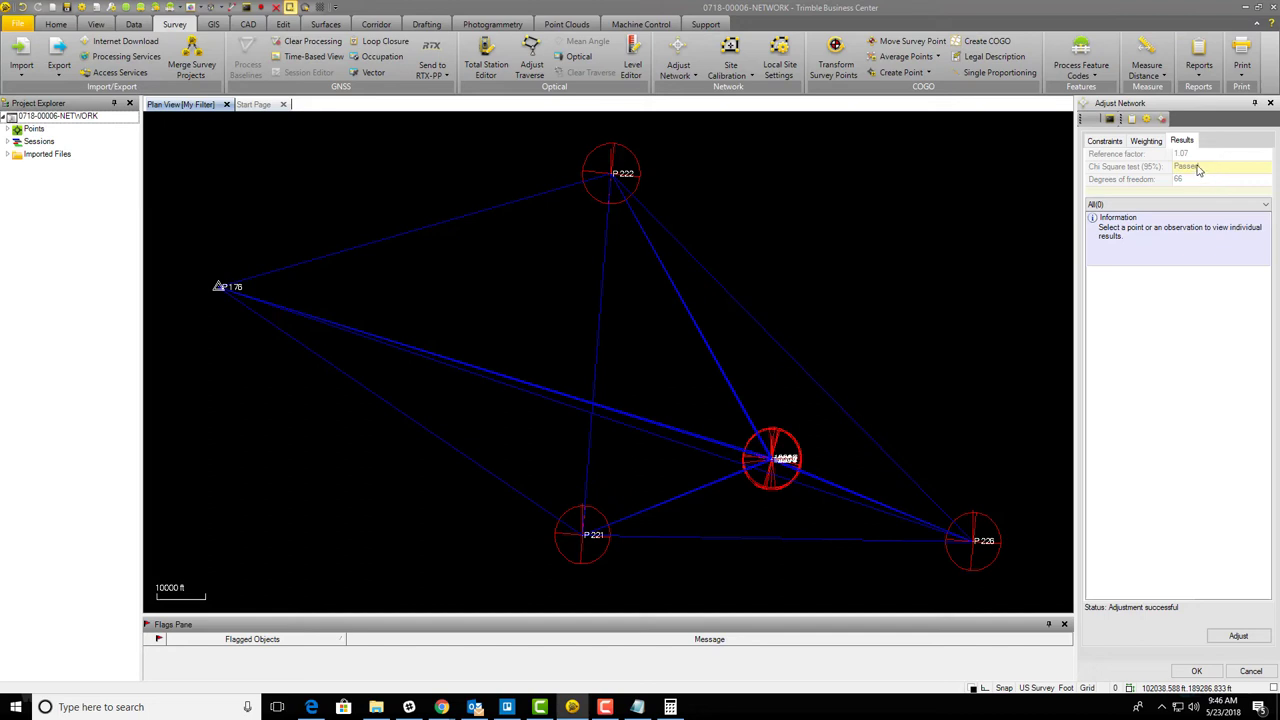
click(1189, 155)
Set the GNSS default centering and antenna height errors to 0.015 ft
click(1148, 120)
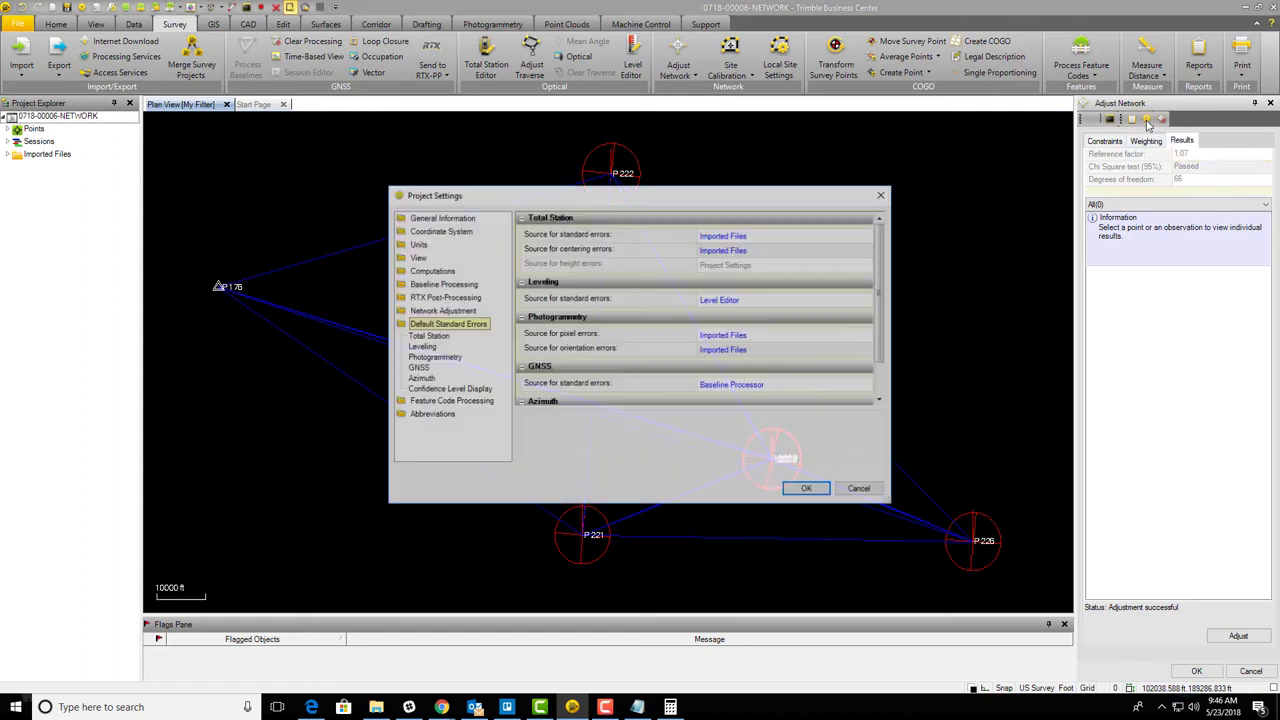
click(422, 339)
click(416, 369)
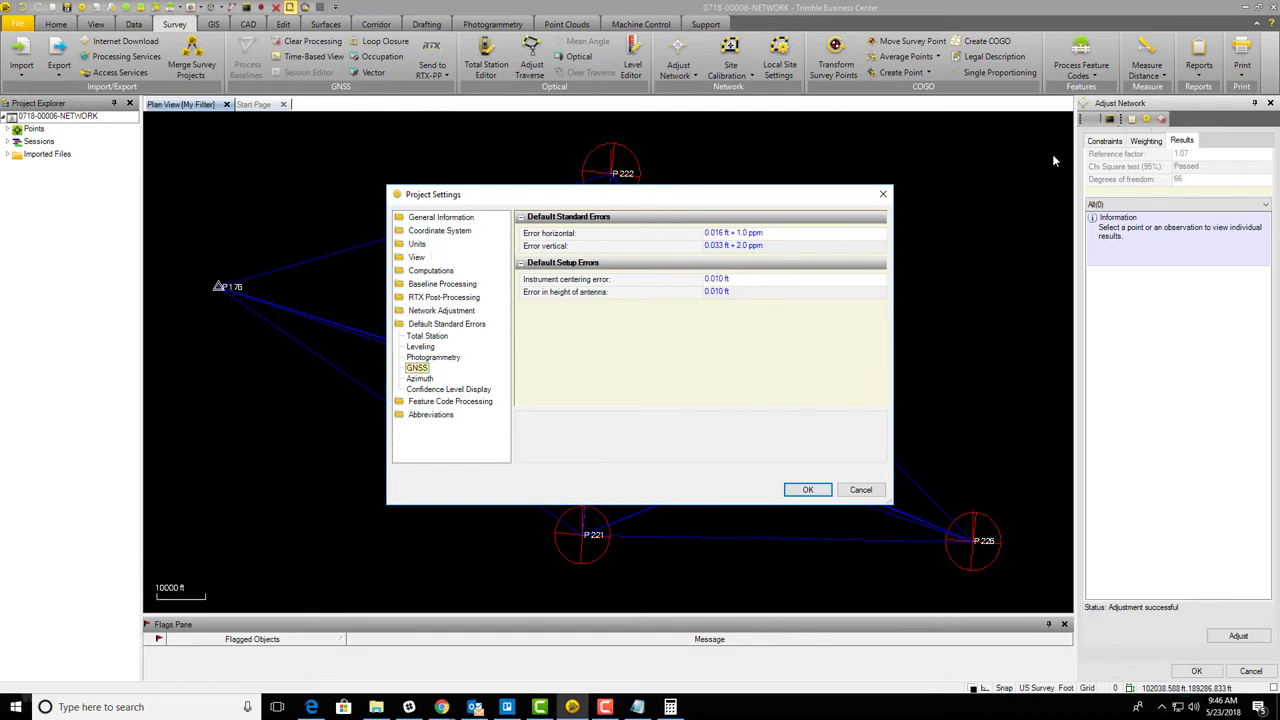
click(707, 279)
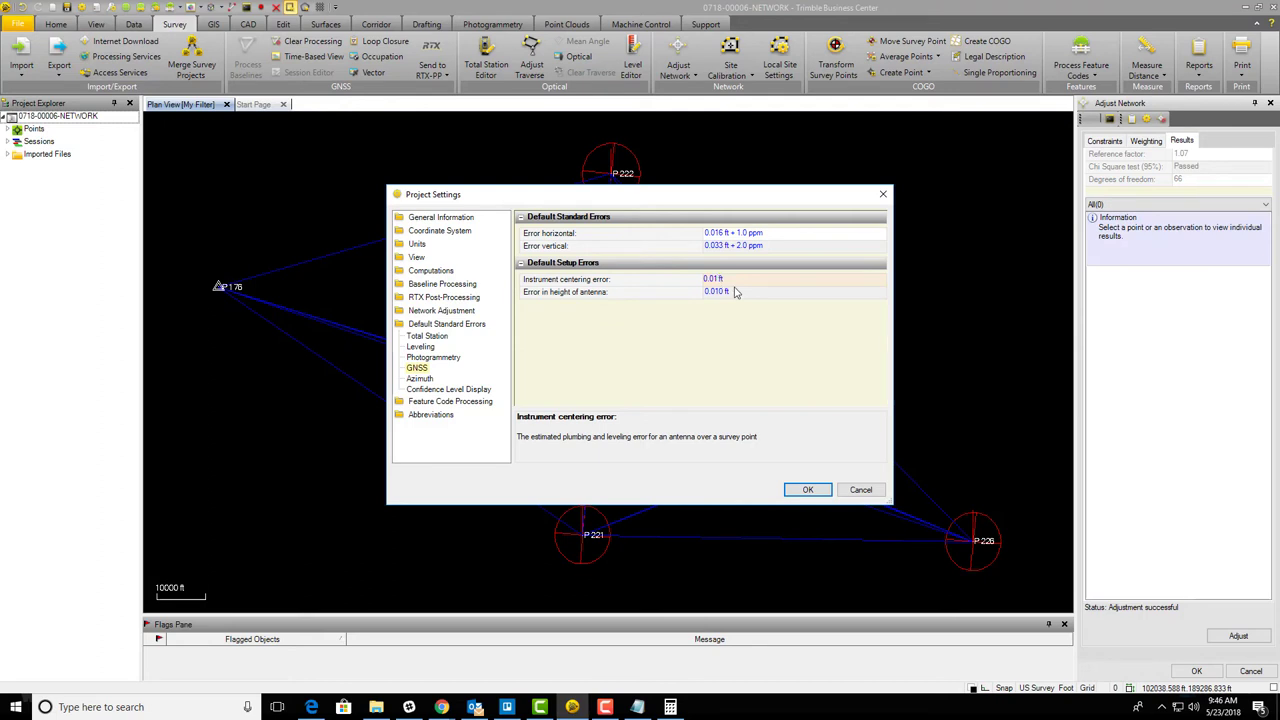
click(718, 293)
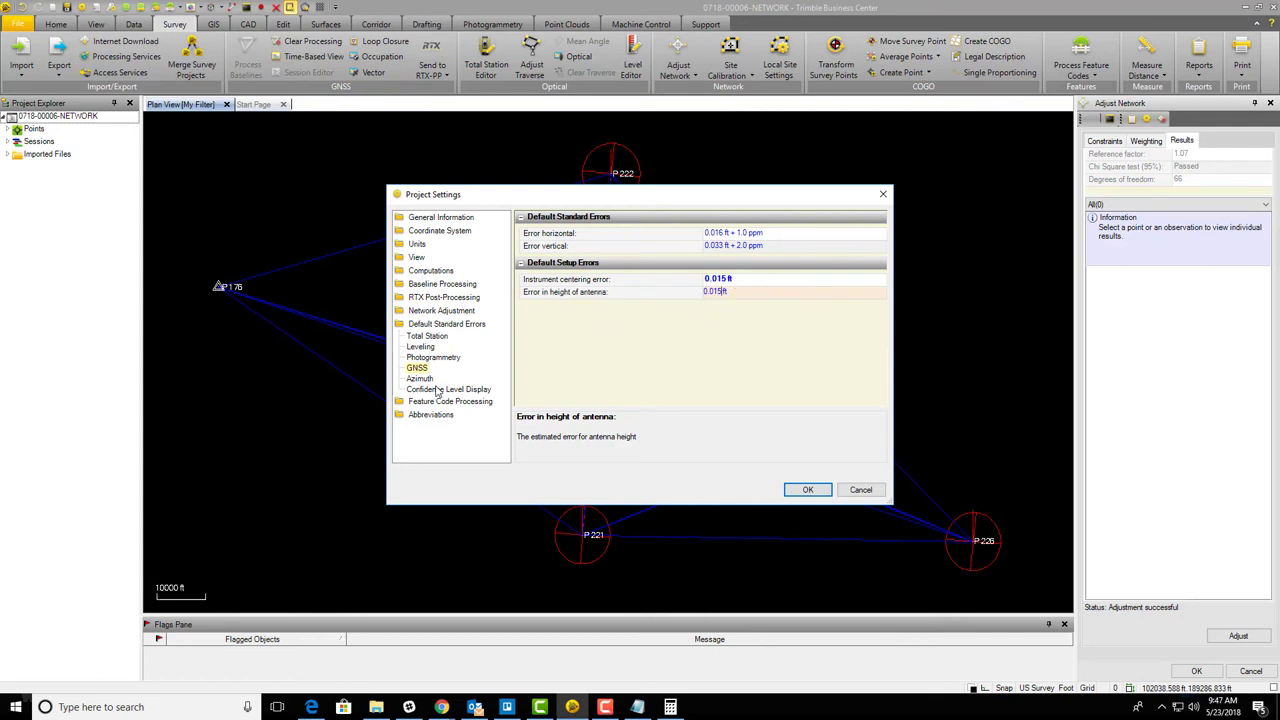
click(444, 326)
click(755, 387)
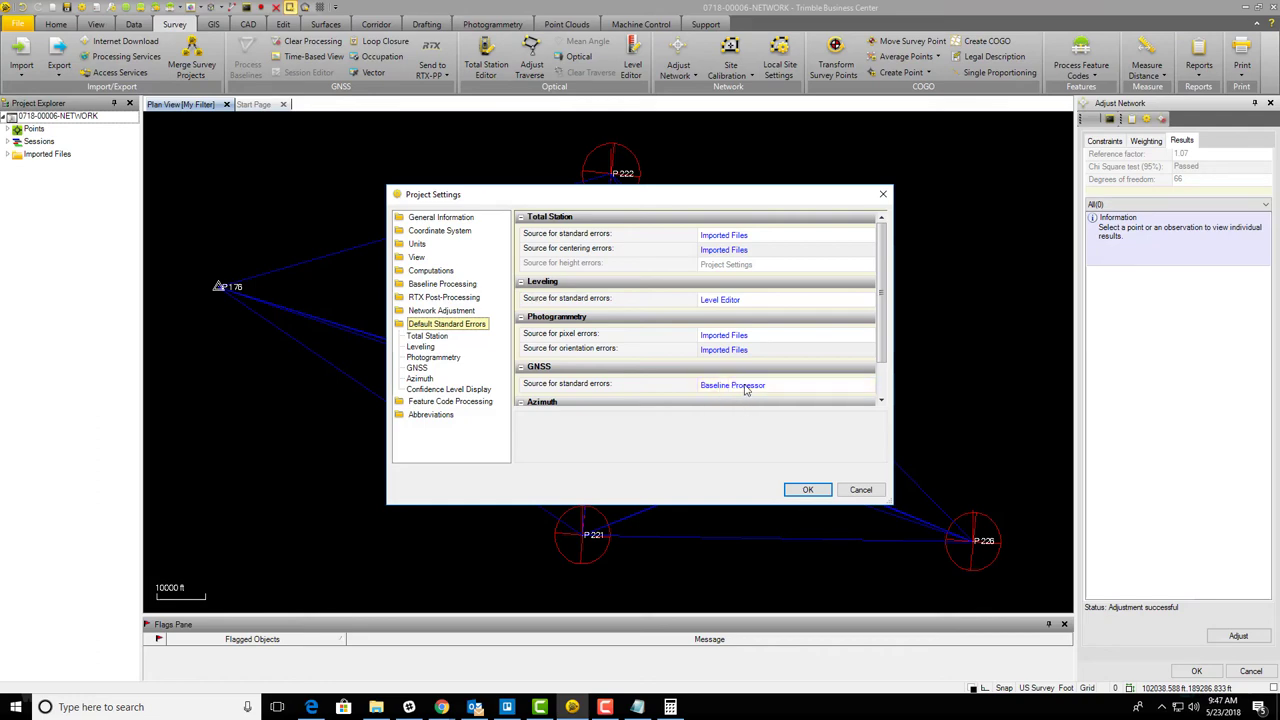
click(806, 489)
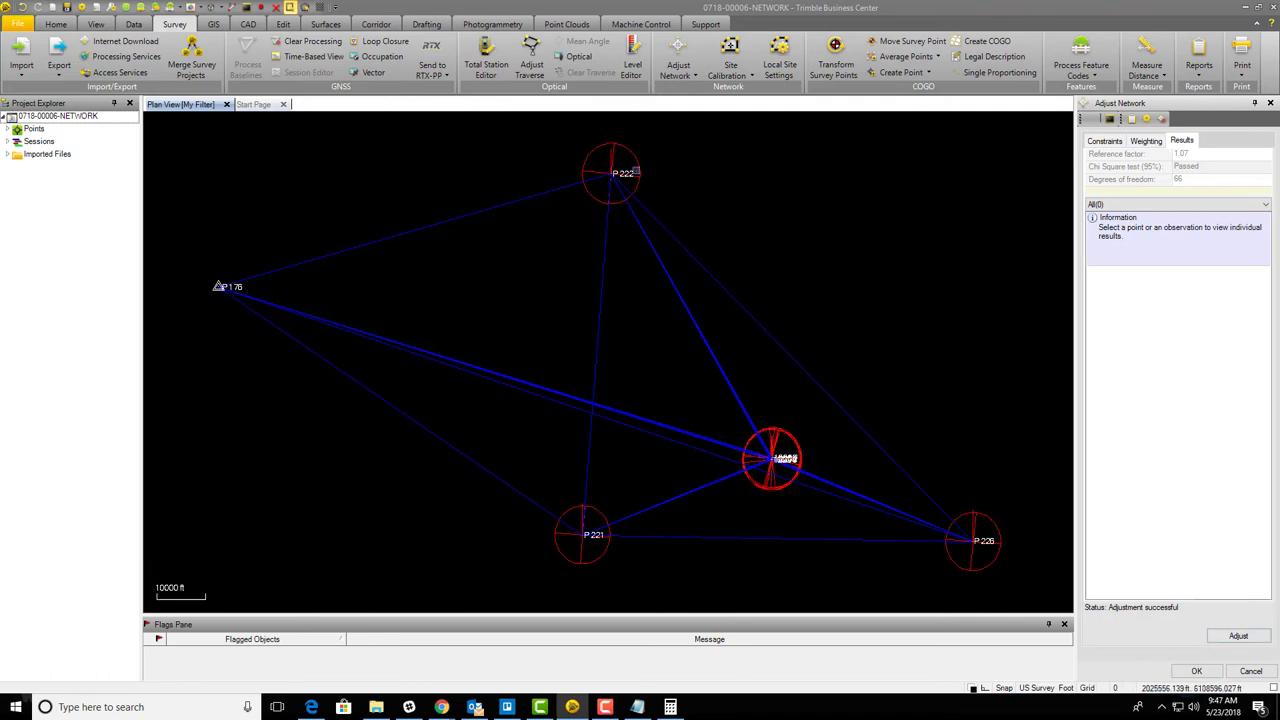
Lower both GNSS setup errors to 0.012 ft and rerun the adjustment, reaching reference factor 0.97
click(1240, 637)
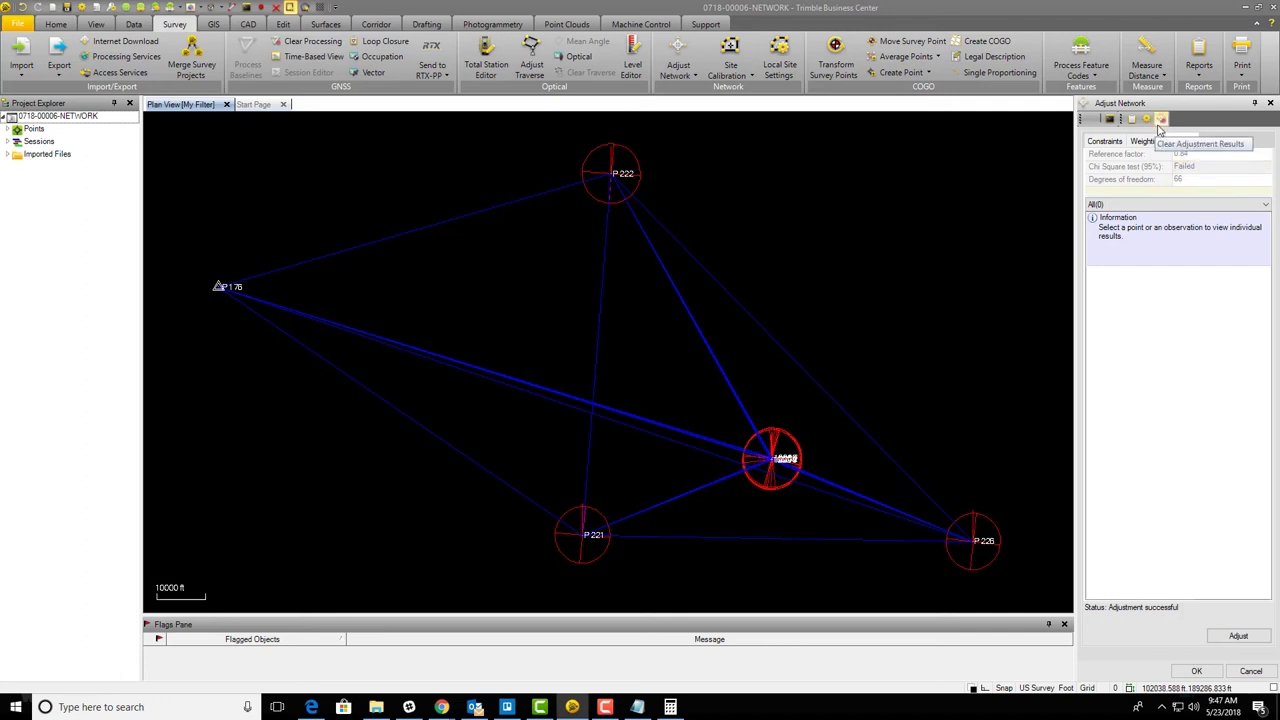
click(1147, 118)
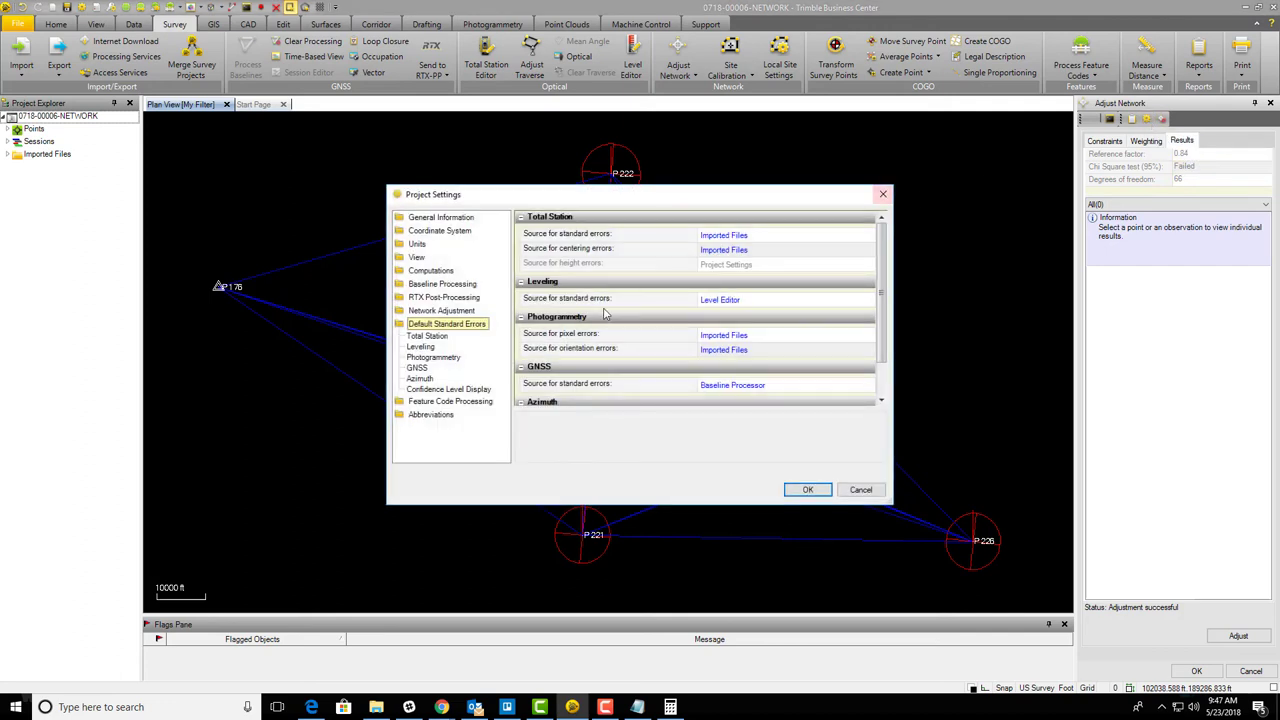
click(422, 368)
click(722, 279)
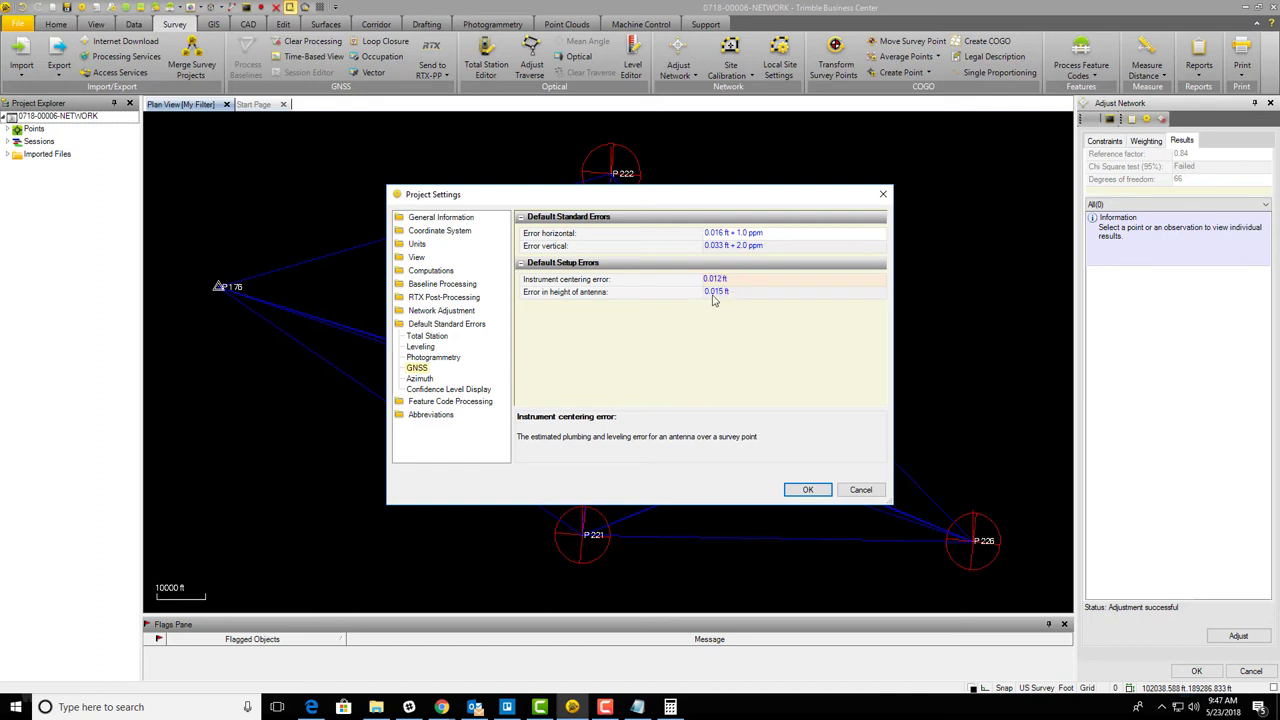
click(721, 292)
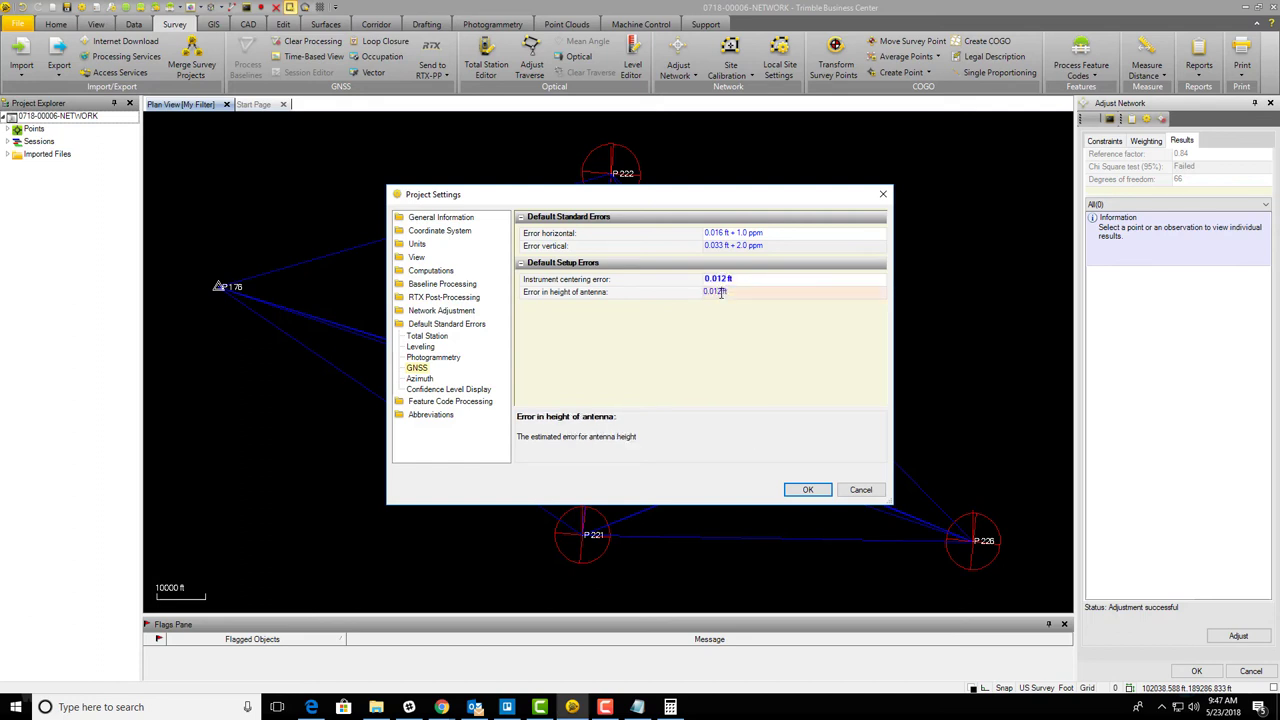
click(809, 490)
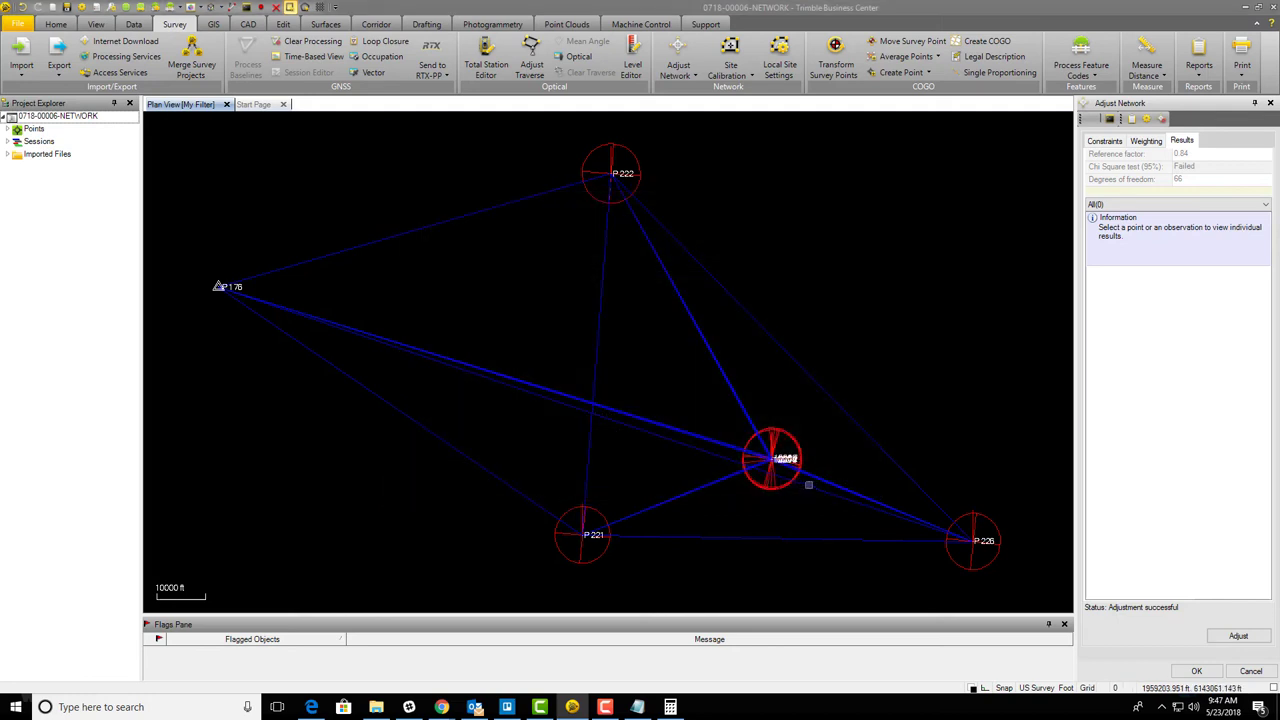
click(1239, 637)
click(1132, 119)
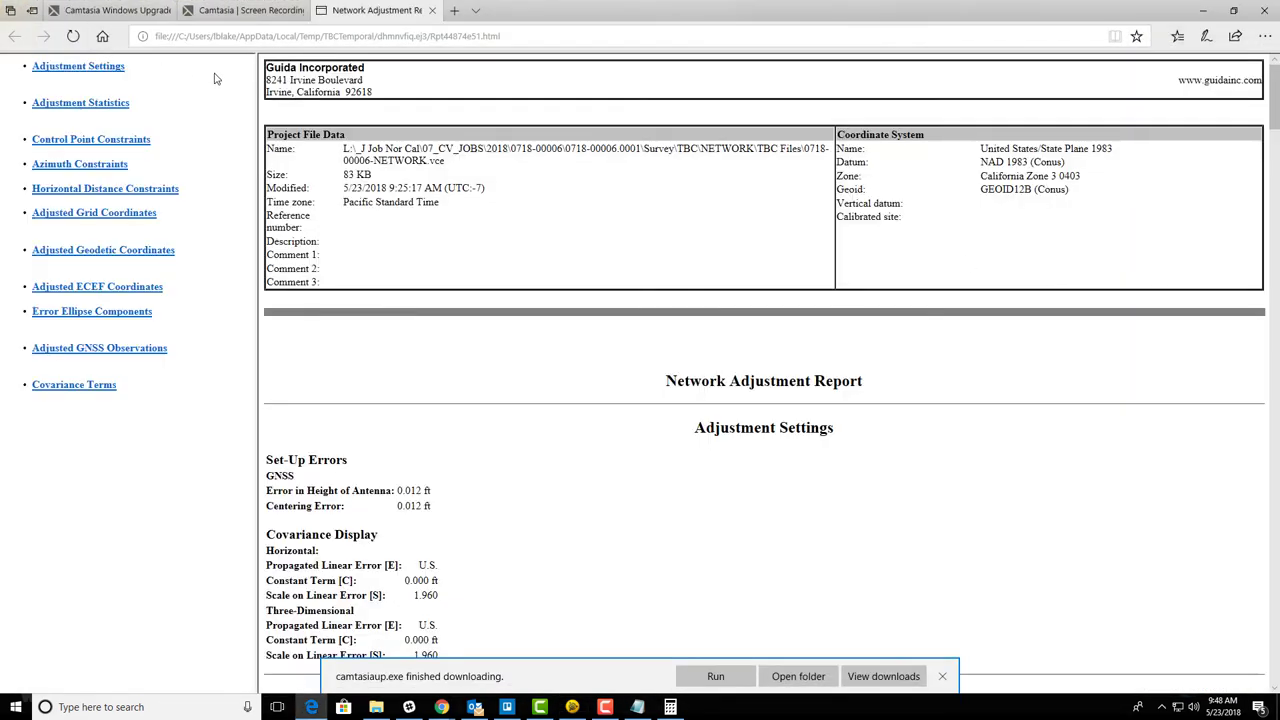
Print the adjustment report to PDF as 'MINIMALLY CONSTRAINED NETWORK ADJUSTMENT REPORT' in the Reports folder
scroll(622, 398, down, 5)
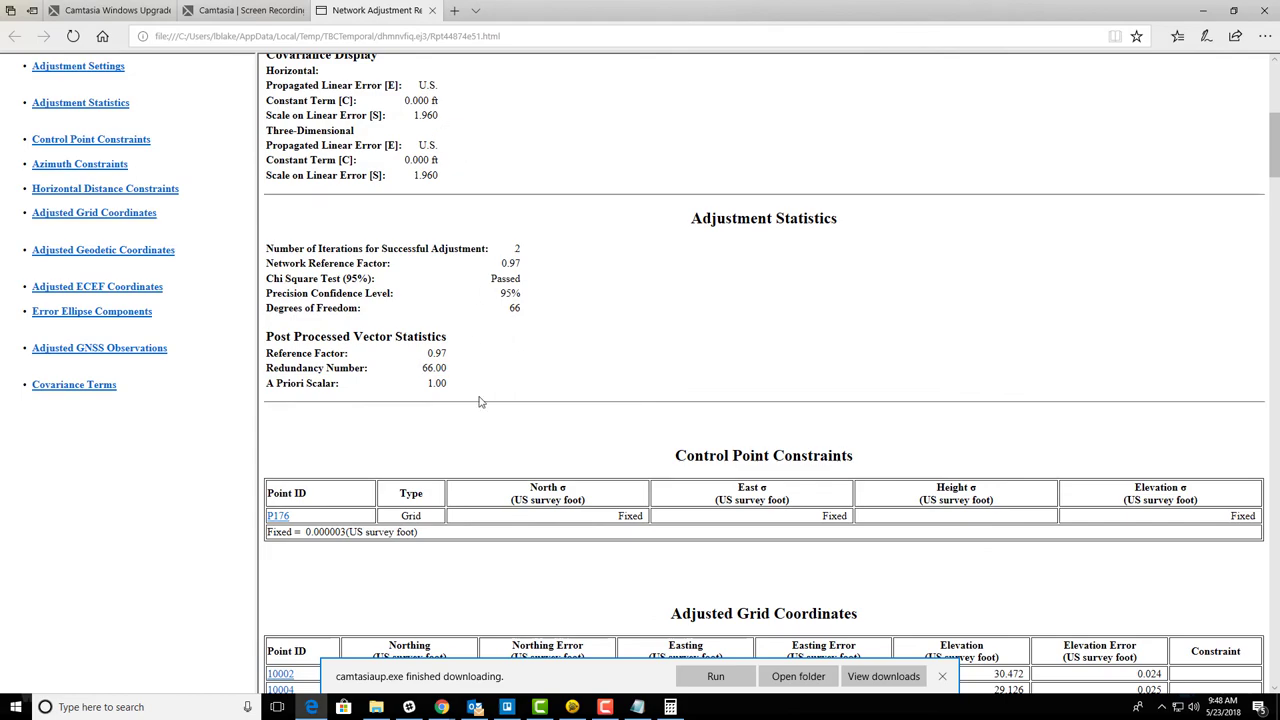
scroll(733, 343, down, 4)
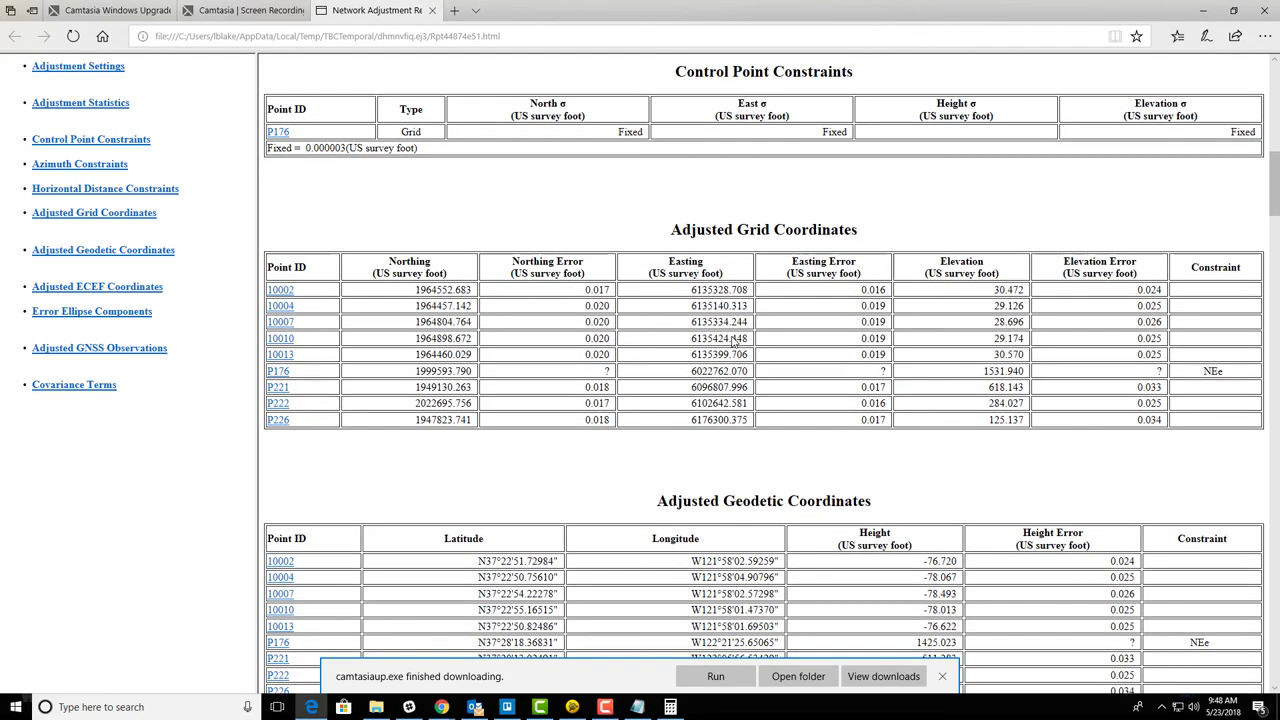
scroll(733, 343, down, 2)
scroll(785, 185, up, 3)
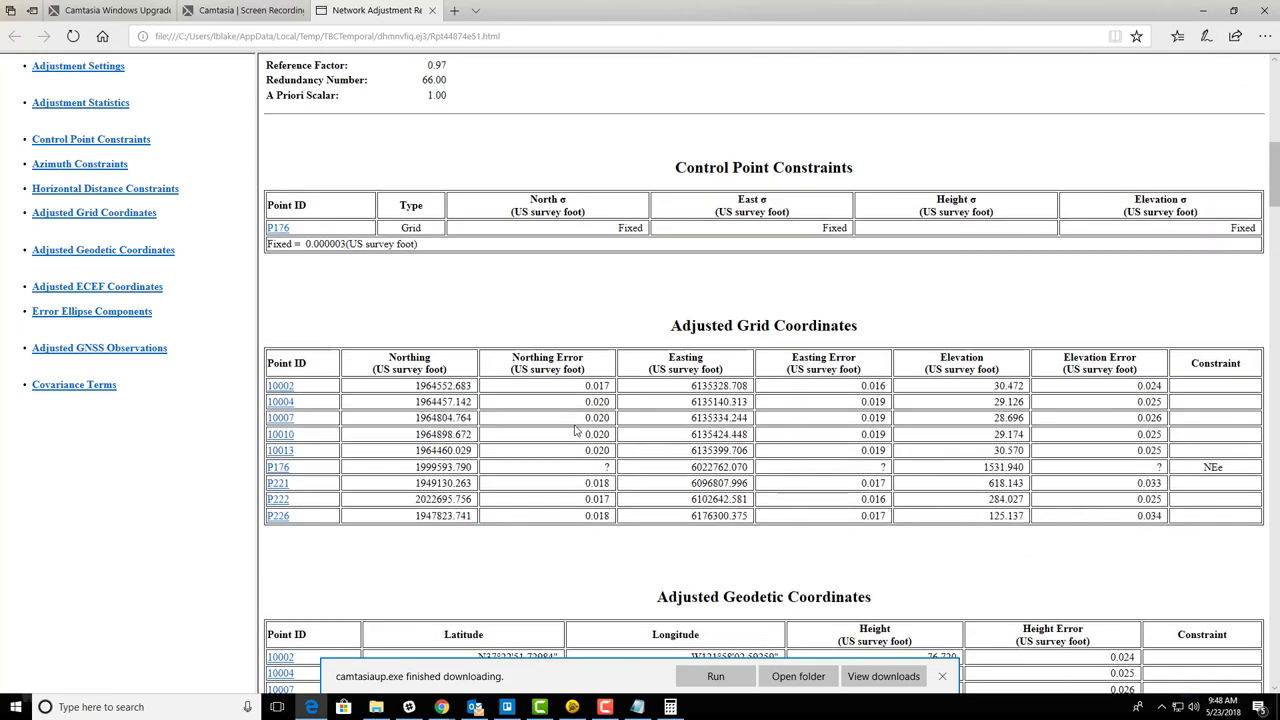
right_click(552, 167)
click(568, 200)
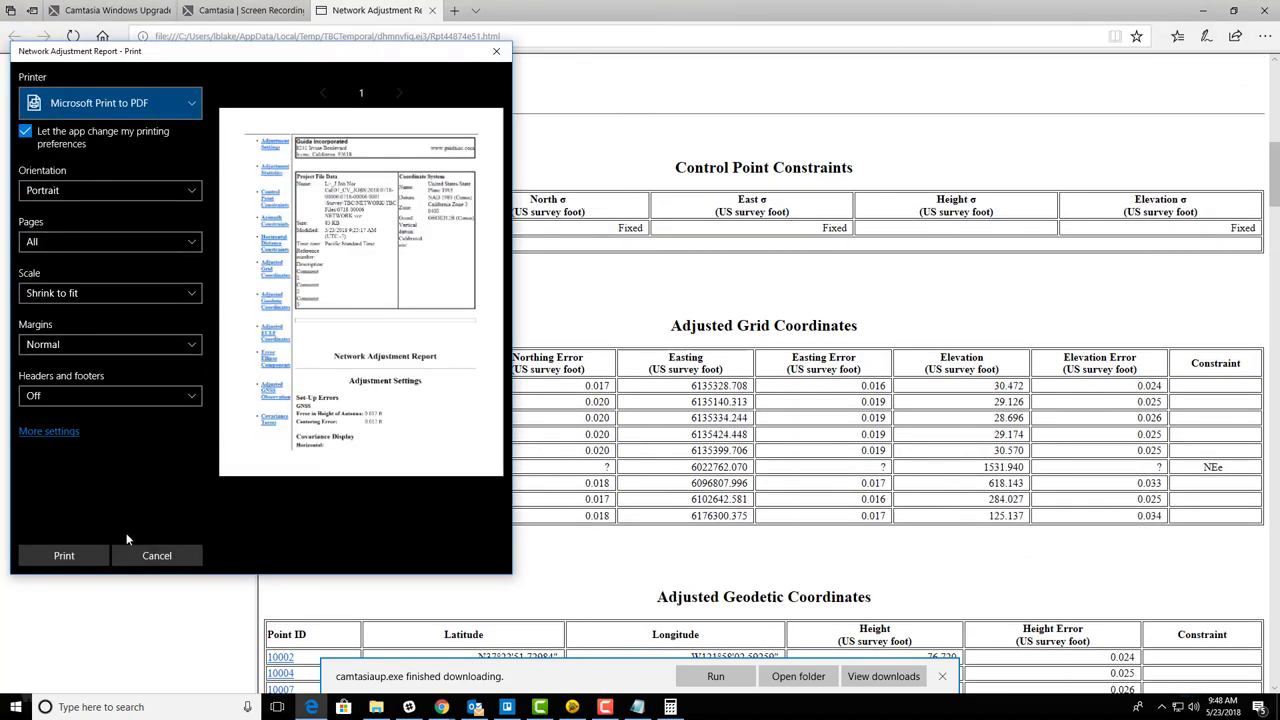
click(64, 555)
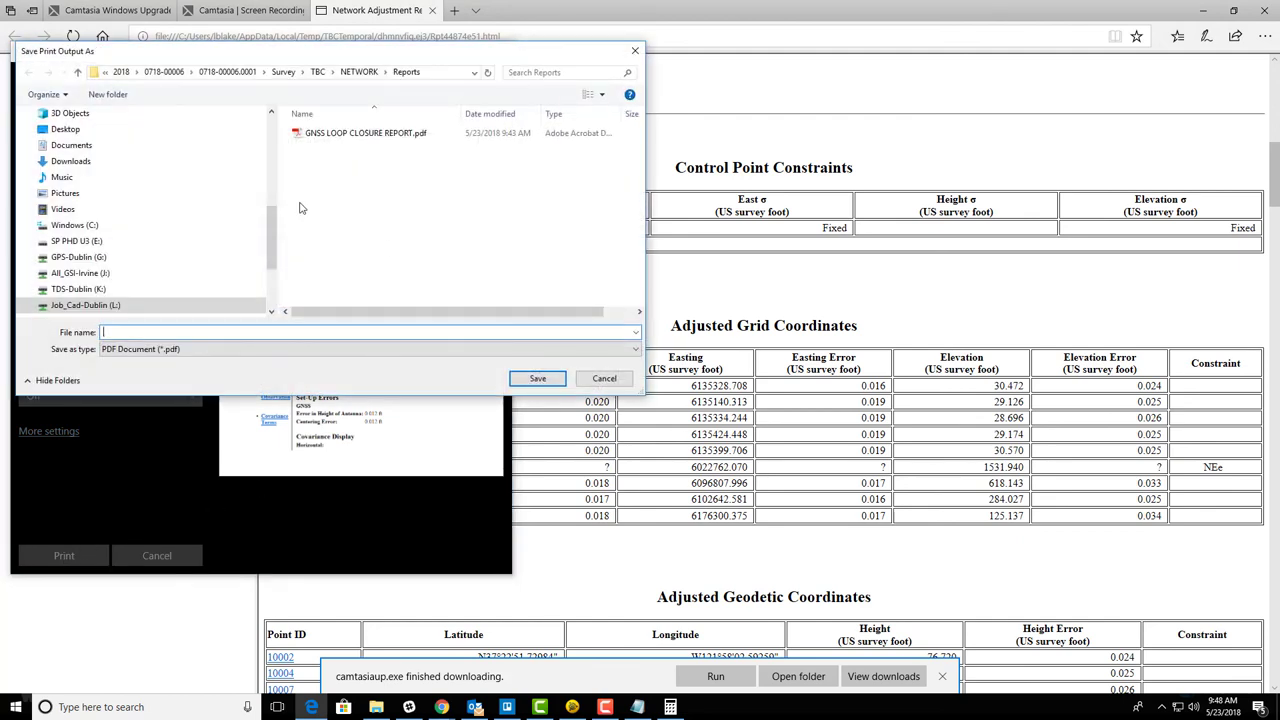
text(minIMALLY CONSTRAINED NETWORK ADJUSTMENT REPORT)
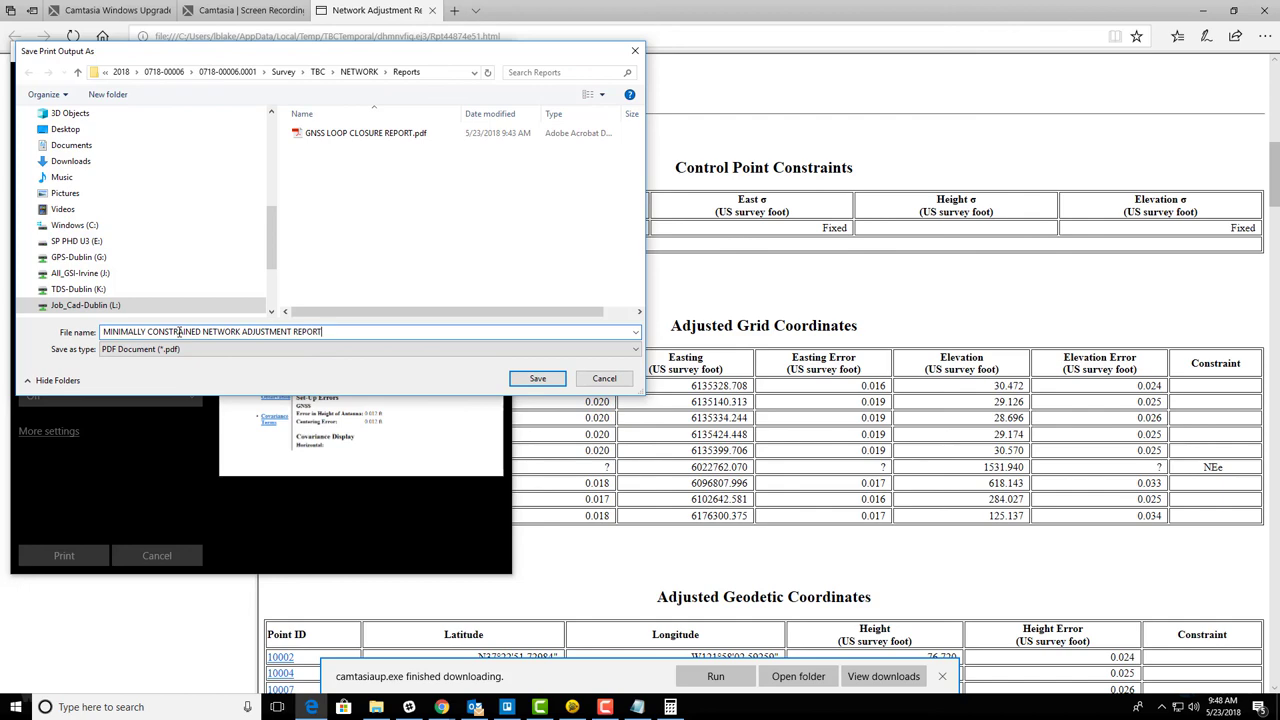
key(Return)
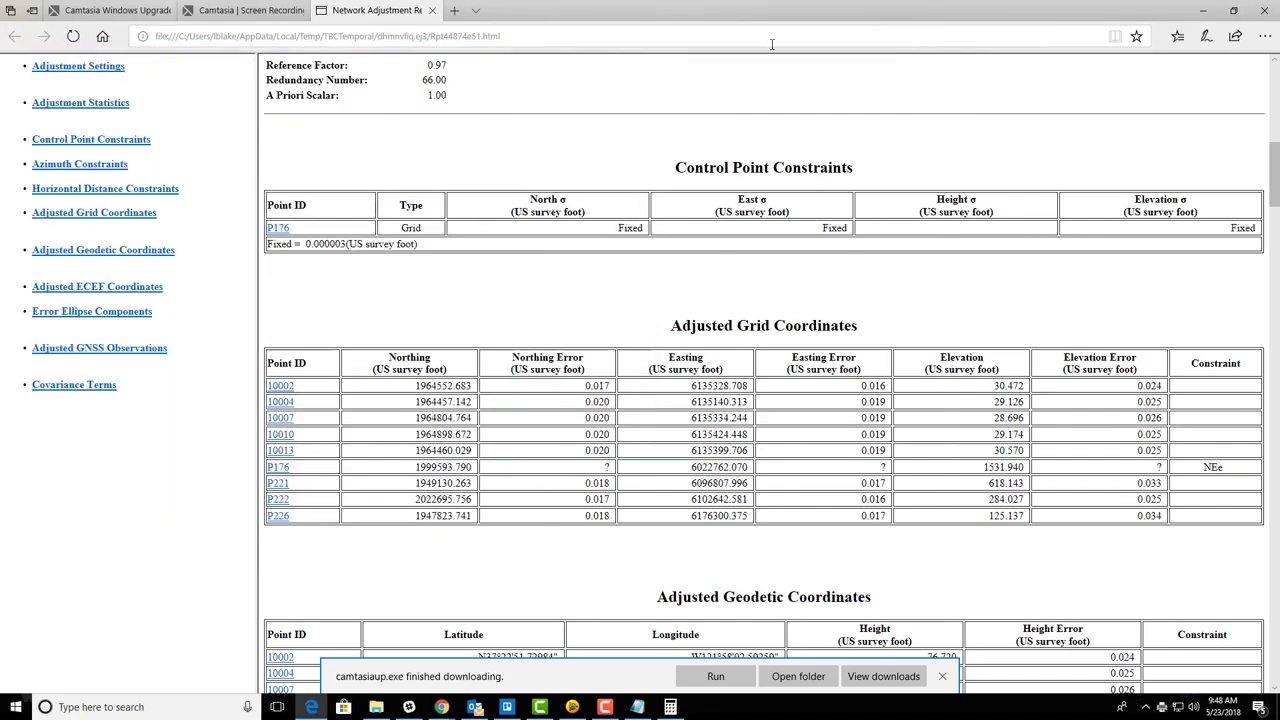
click(432, 12)
Hide the browser and zoom in and back out on the adjusted network's point cluster
click(1200, 11)
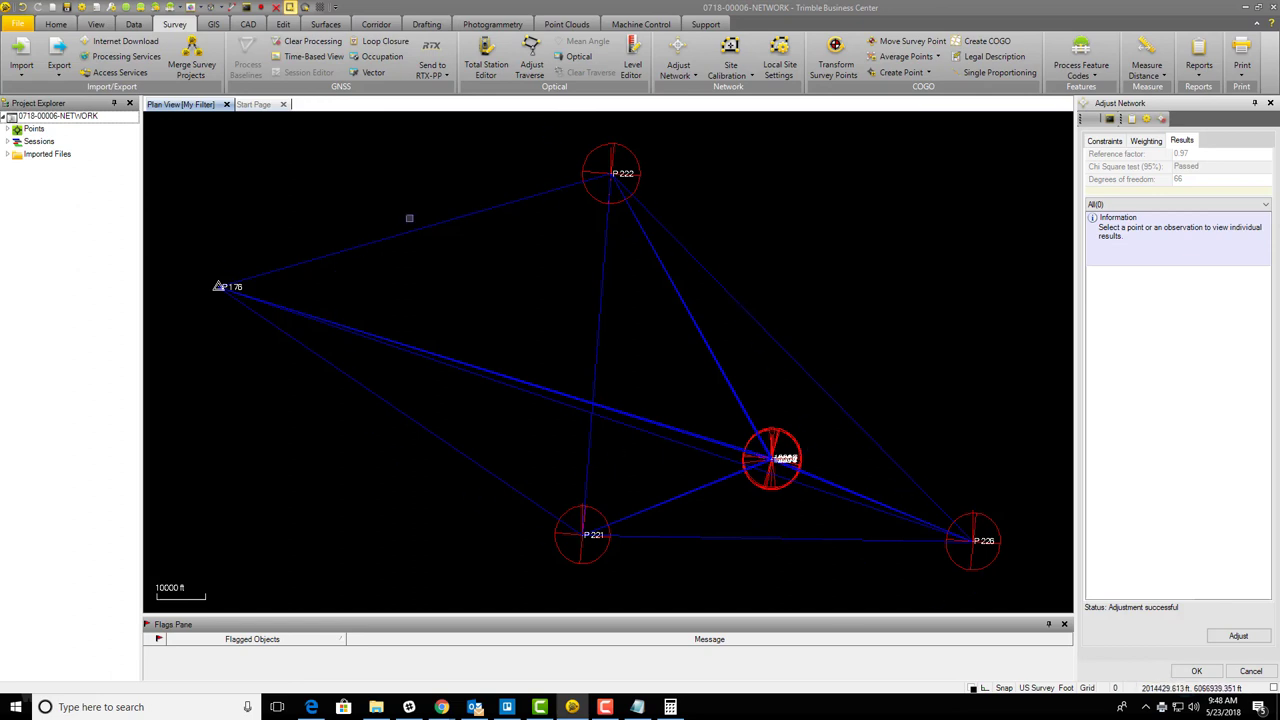
scroll(768, 448, up, 4)
scroll(719, 418, up, 5)
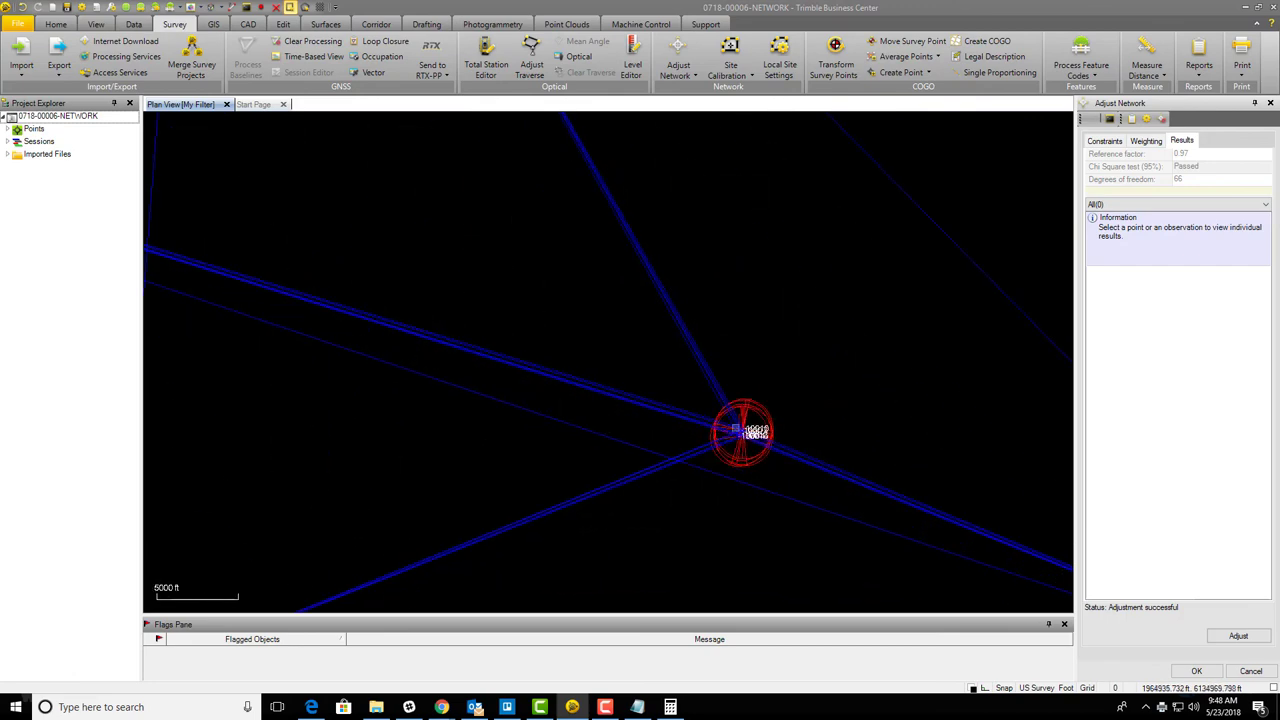
scroll(716, 461, up, 3)
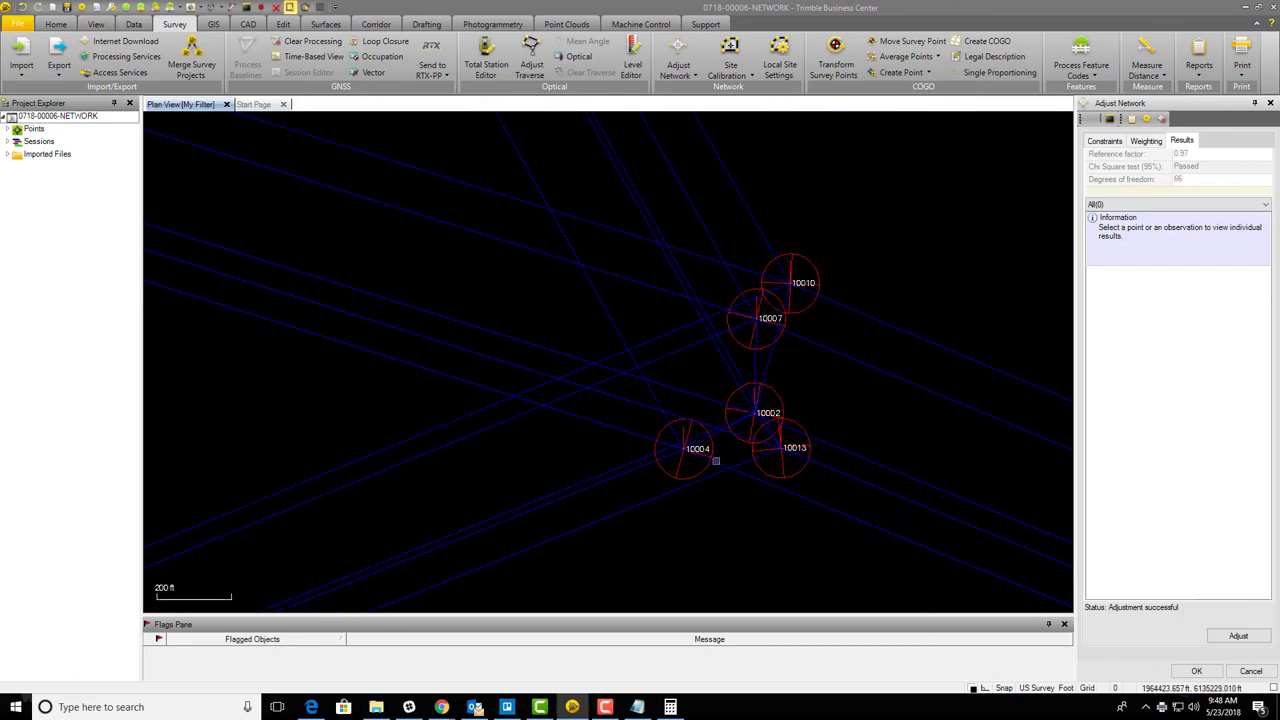
scroll(723, 403, down, 5)
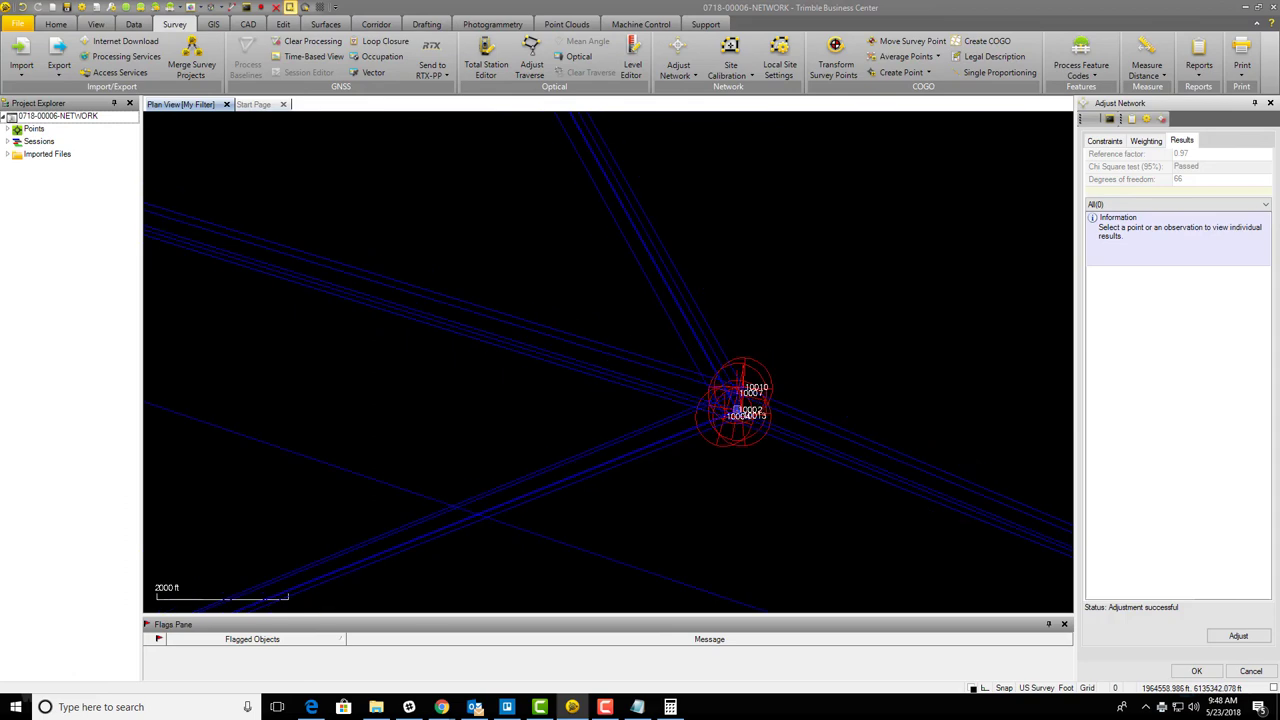
scroll(740, 405, down, 5)
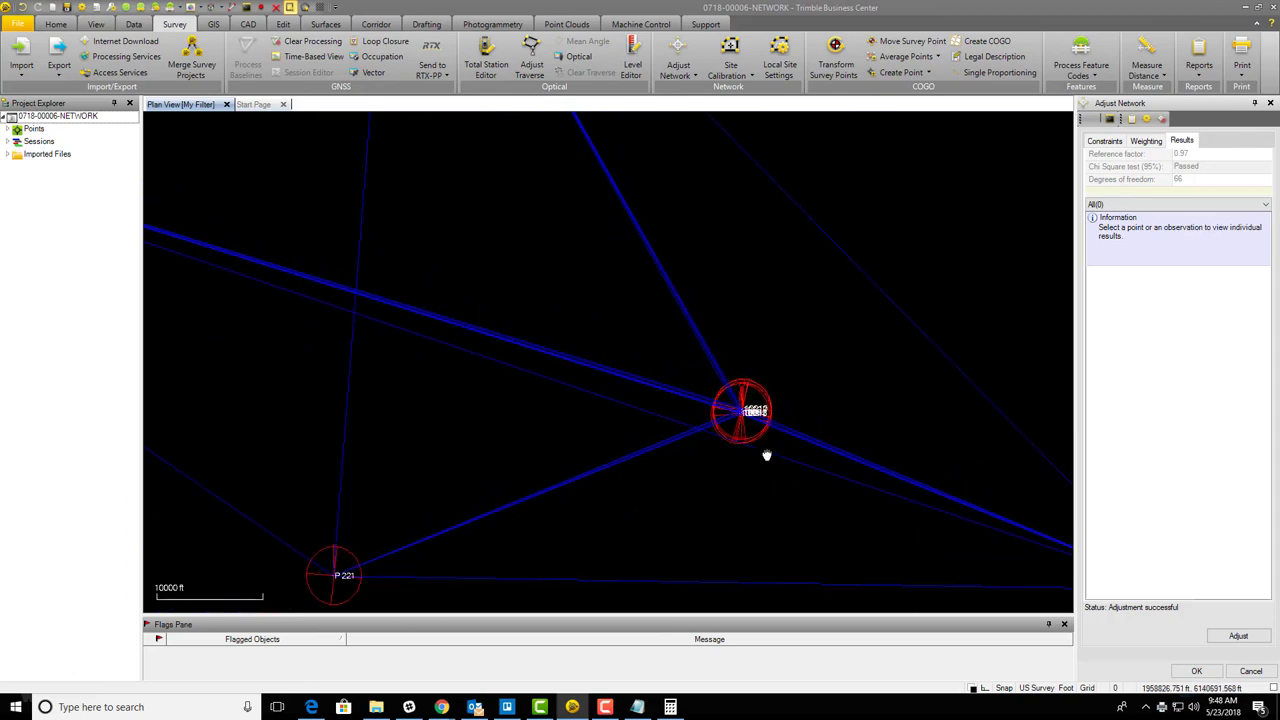
scroll(704, 410, down, 3)
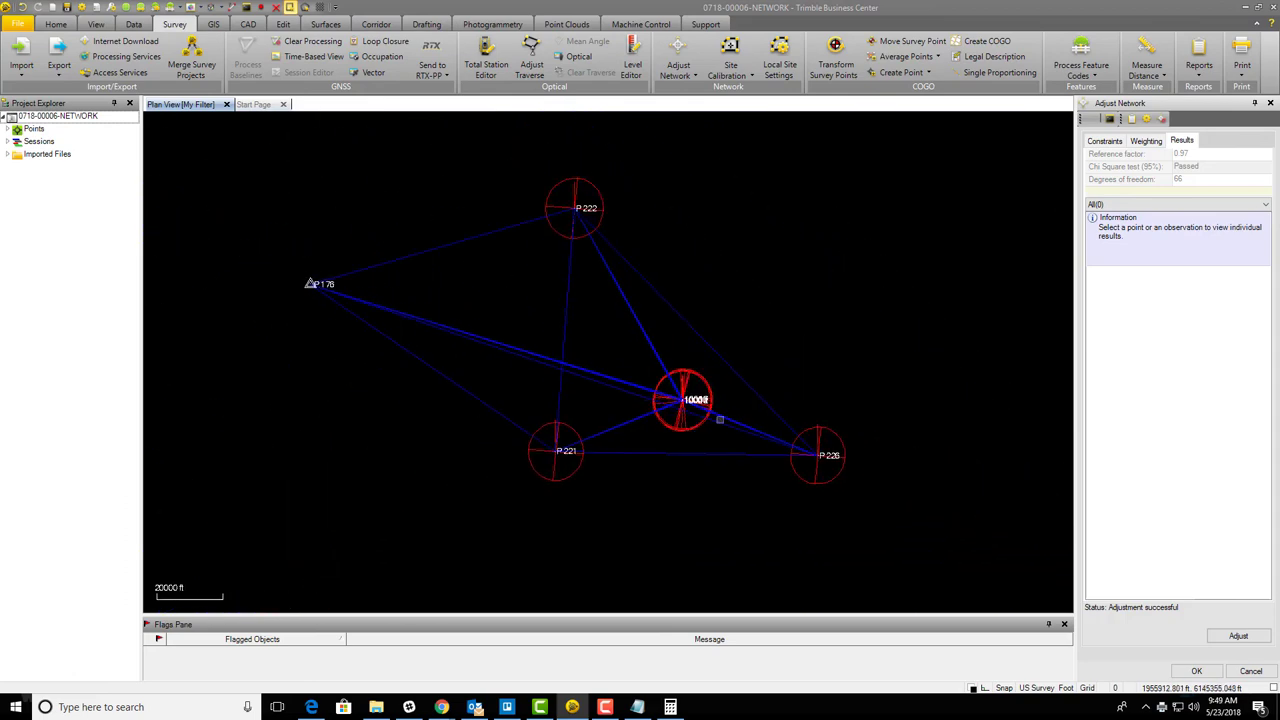